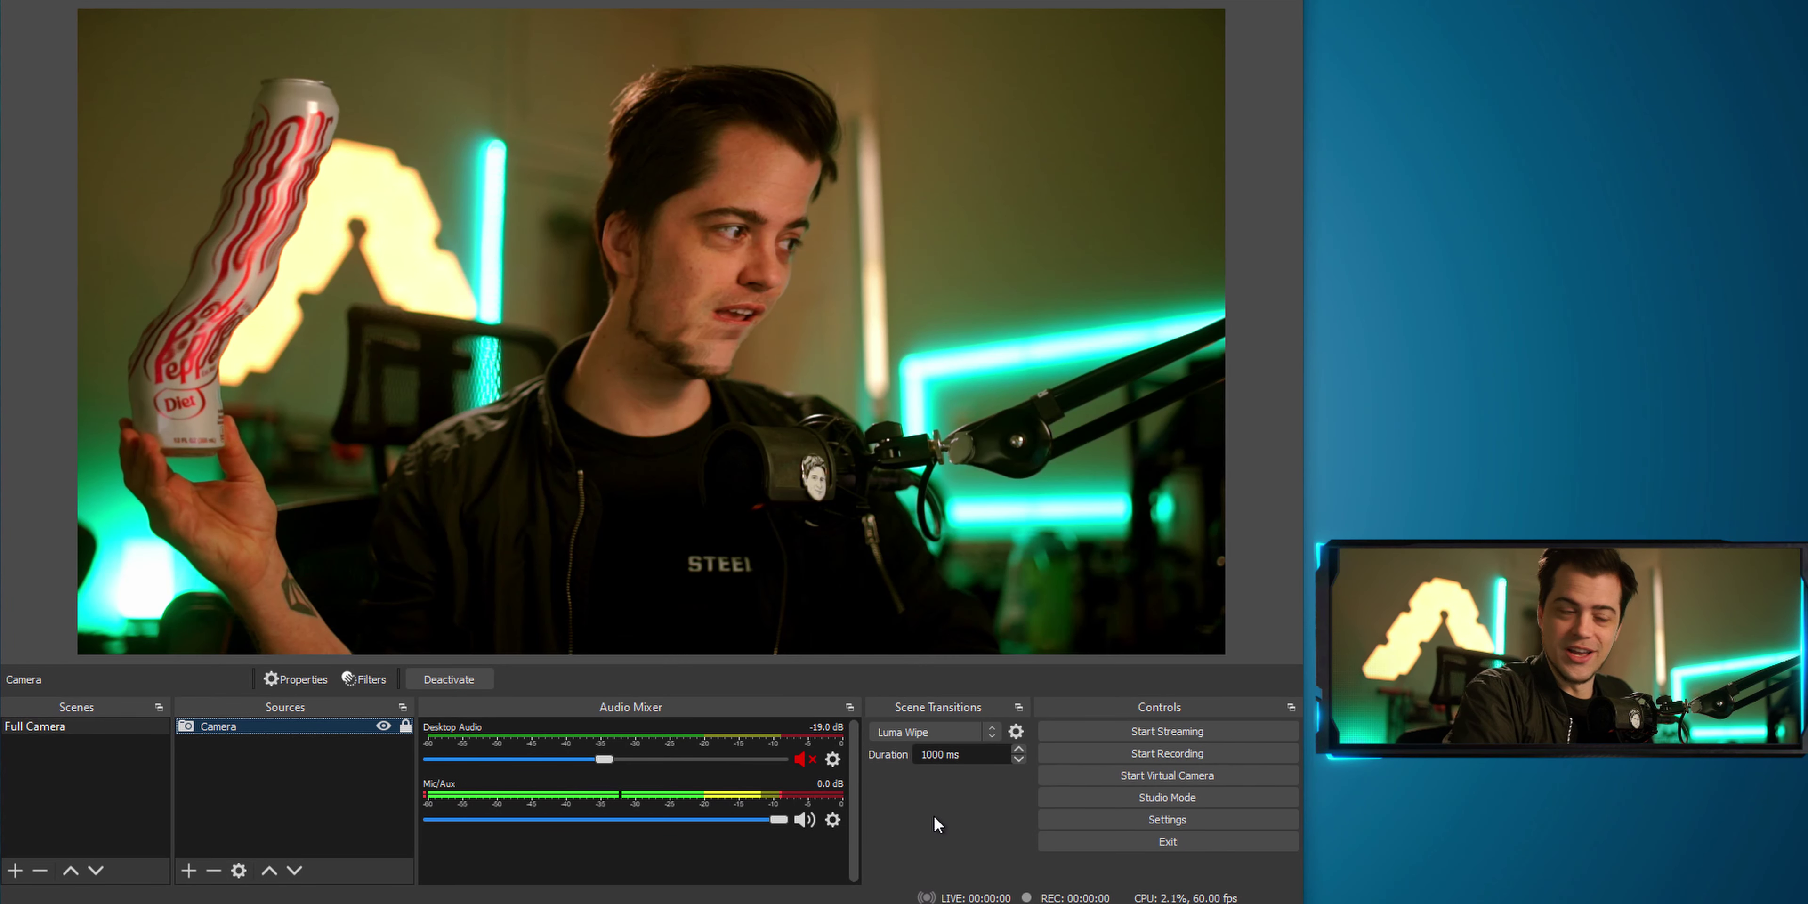
Step: Open the Camera source's filters, set the Time Warp Scan line width to 50 px and turn that filter off
{"action": "right_click", "coordinate": [275, 728]}
{"action": "left_click", "coordinate": [295, 691]}
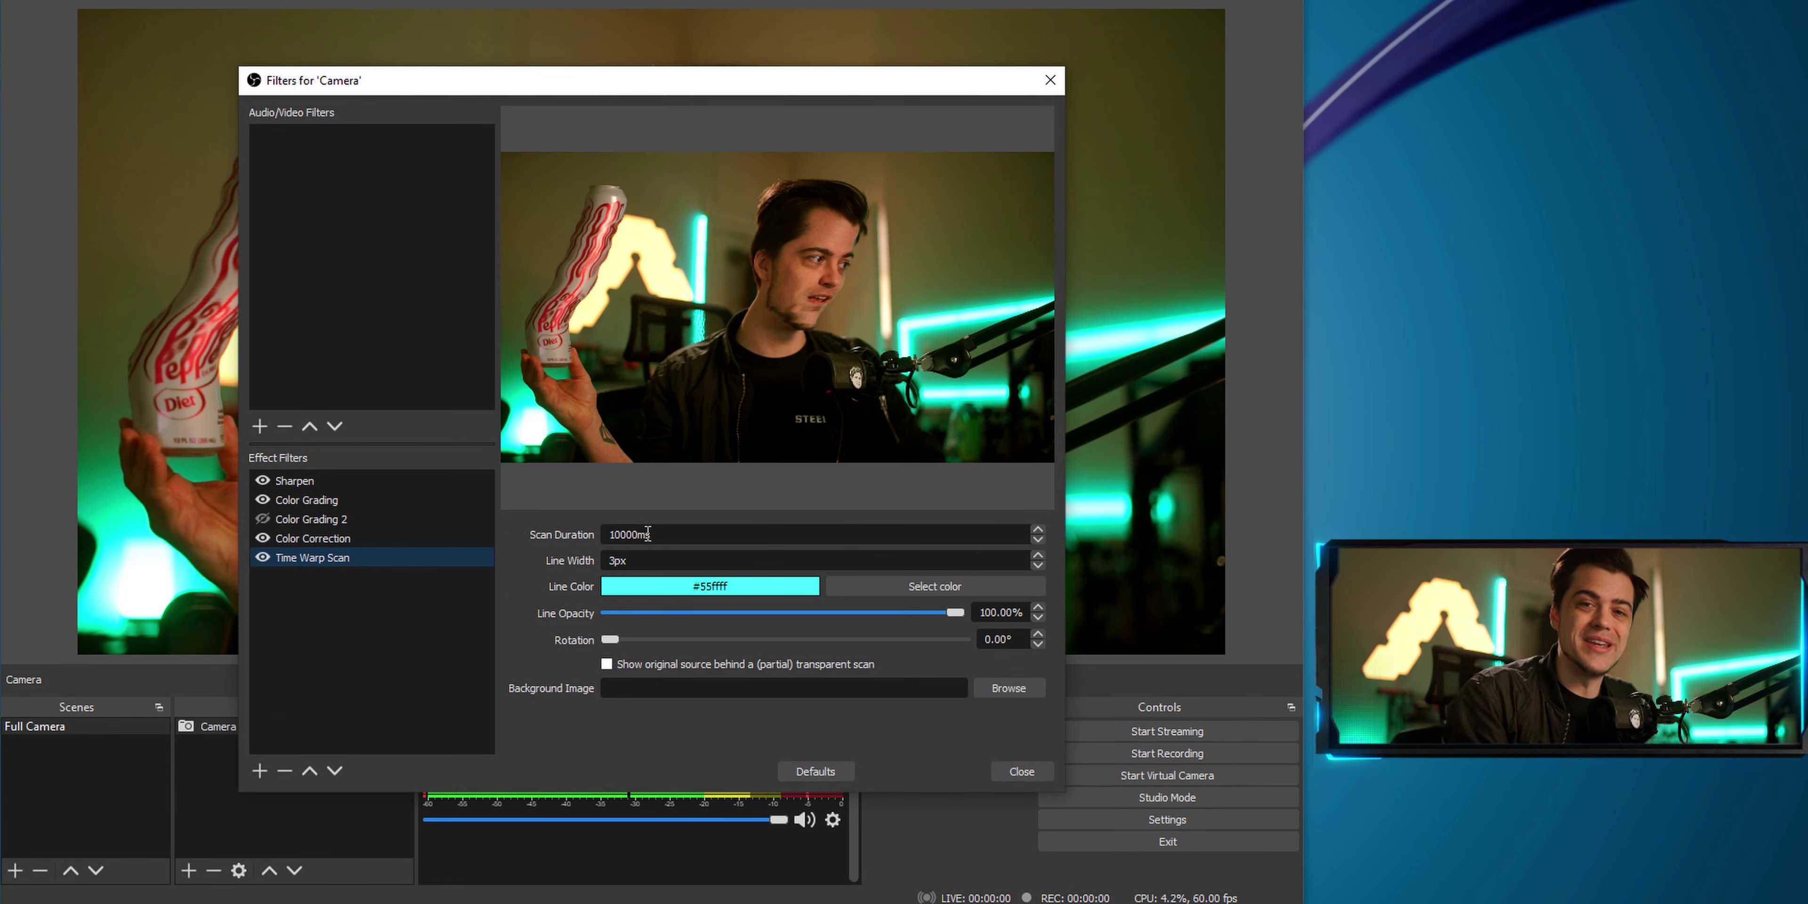
{"action": "double_click", "coordinate": [617, 559]}
{"action": "type", "text": "50"}
{"action": "left_click", "coordinate": [262, 557]}
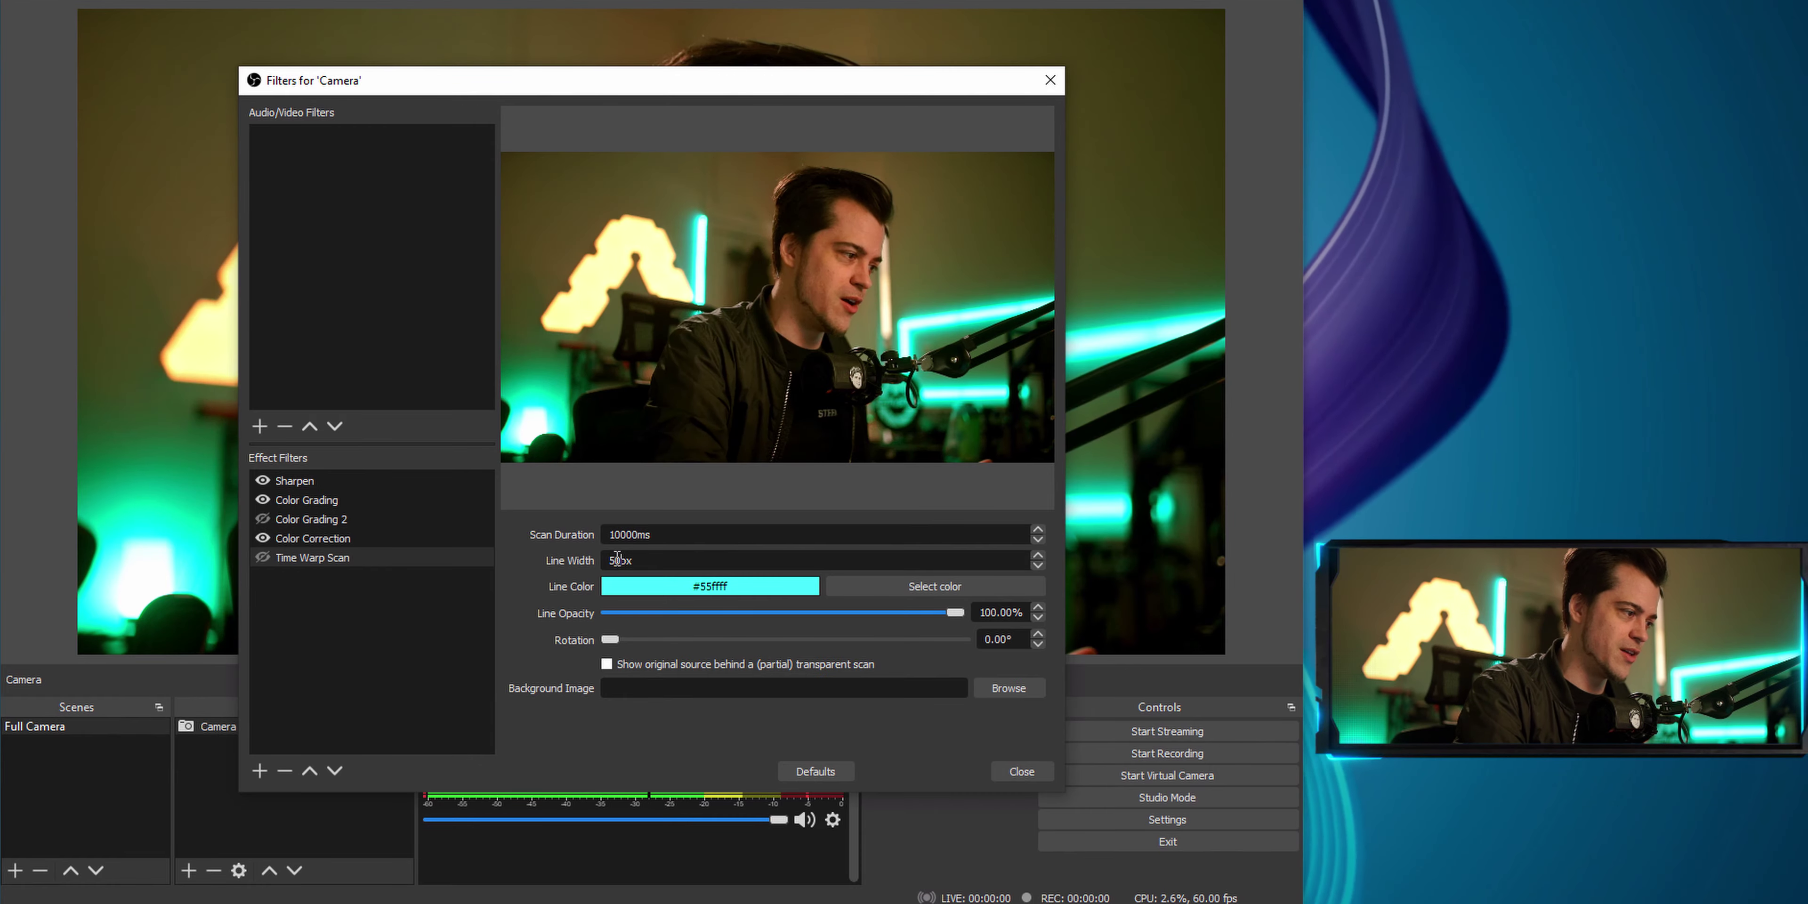
Step: Set the Time Warp Scan line color to red (#ff0000), its opacity to 53% and its rotation to 140°
{"action": "left_click", "coordinate": [935, 587]}
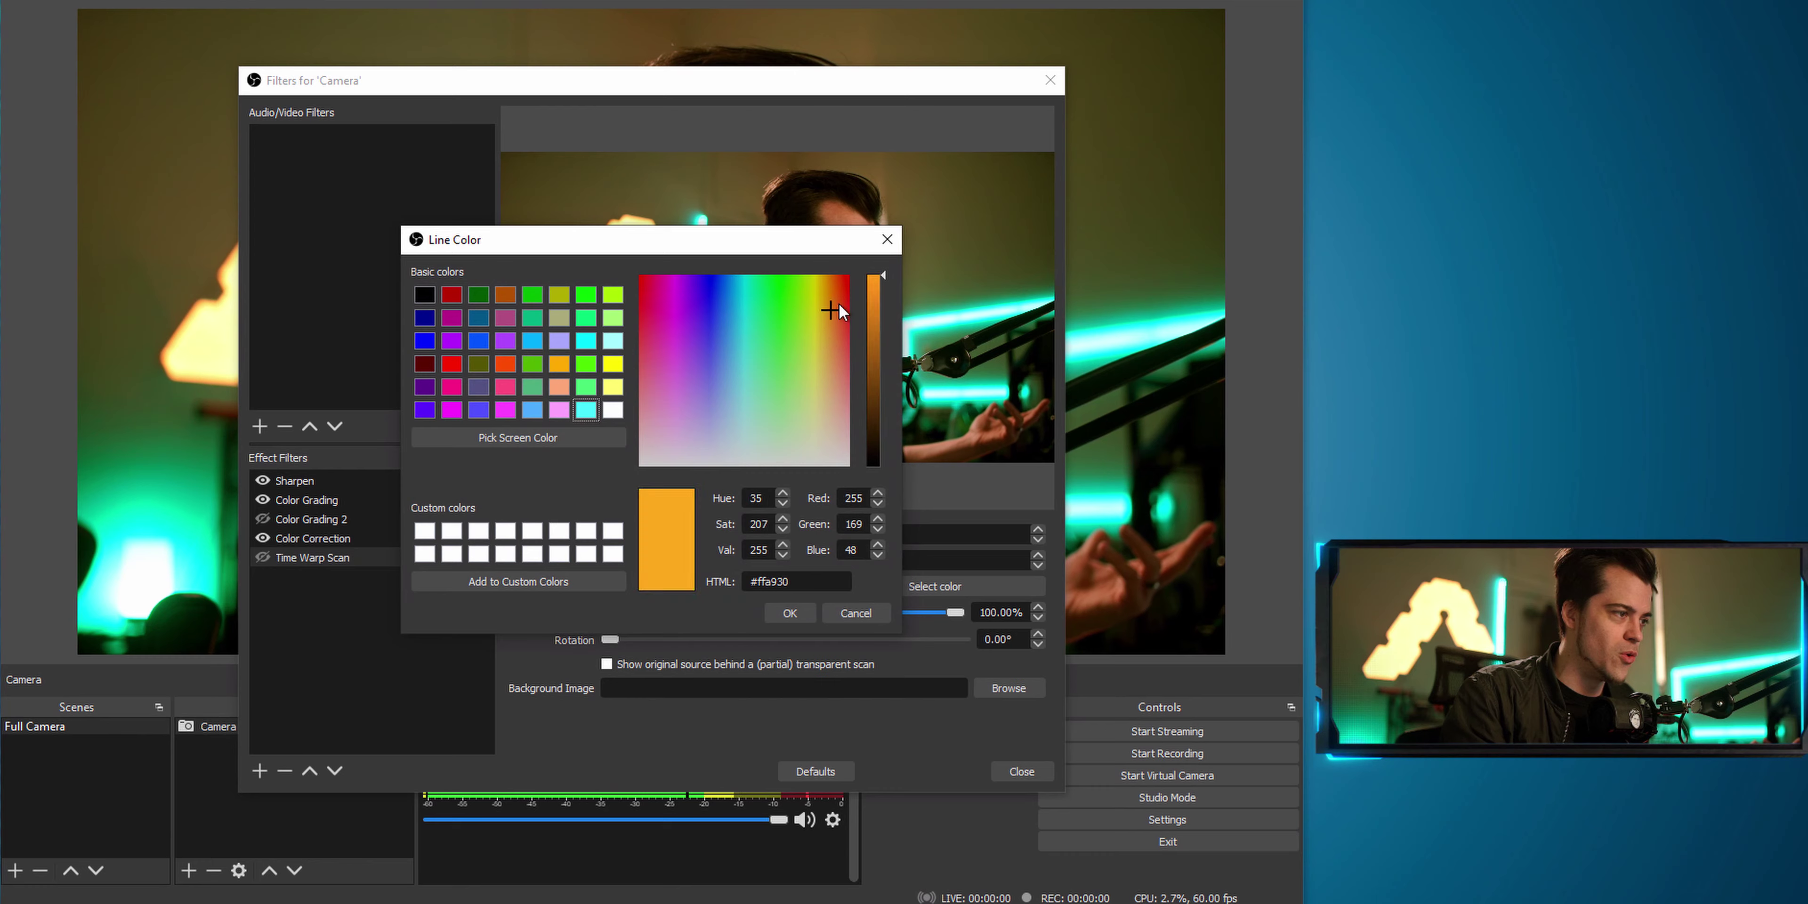
{"action": "left_click", "coordinate": [867, 612]}
{"action": "left_click_drag", "start_coordinate": [951, 612], "coordinate": [789, 615]}
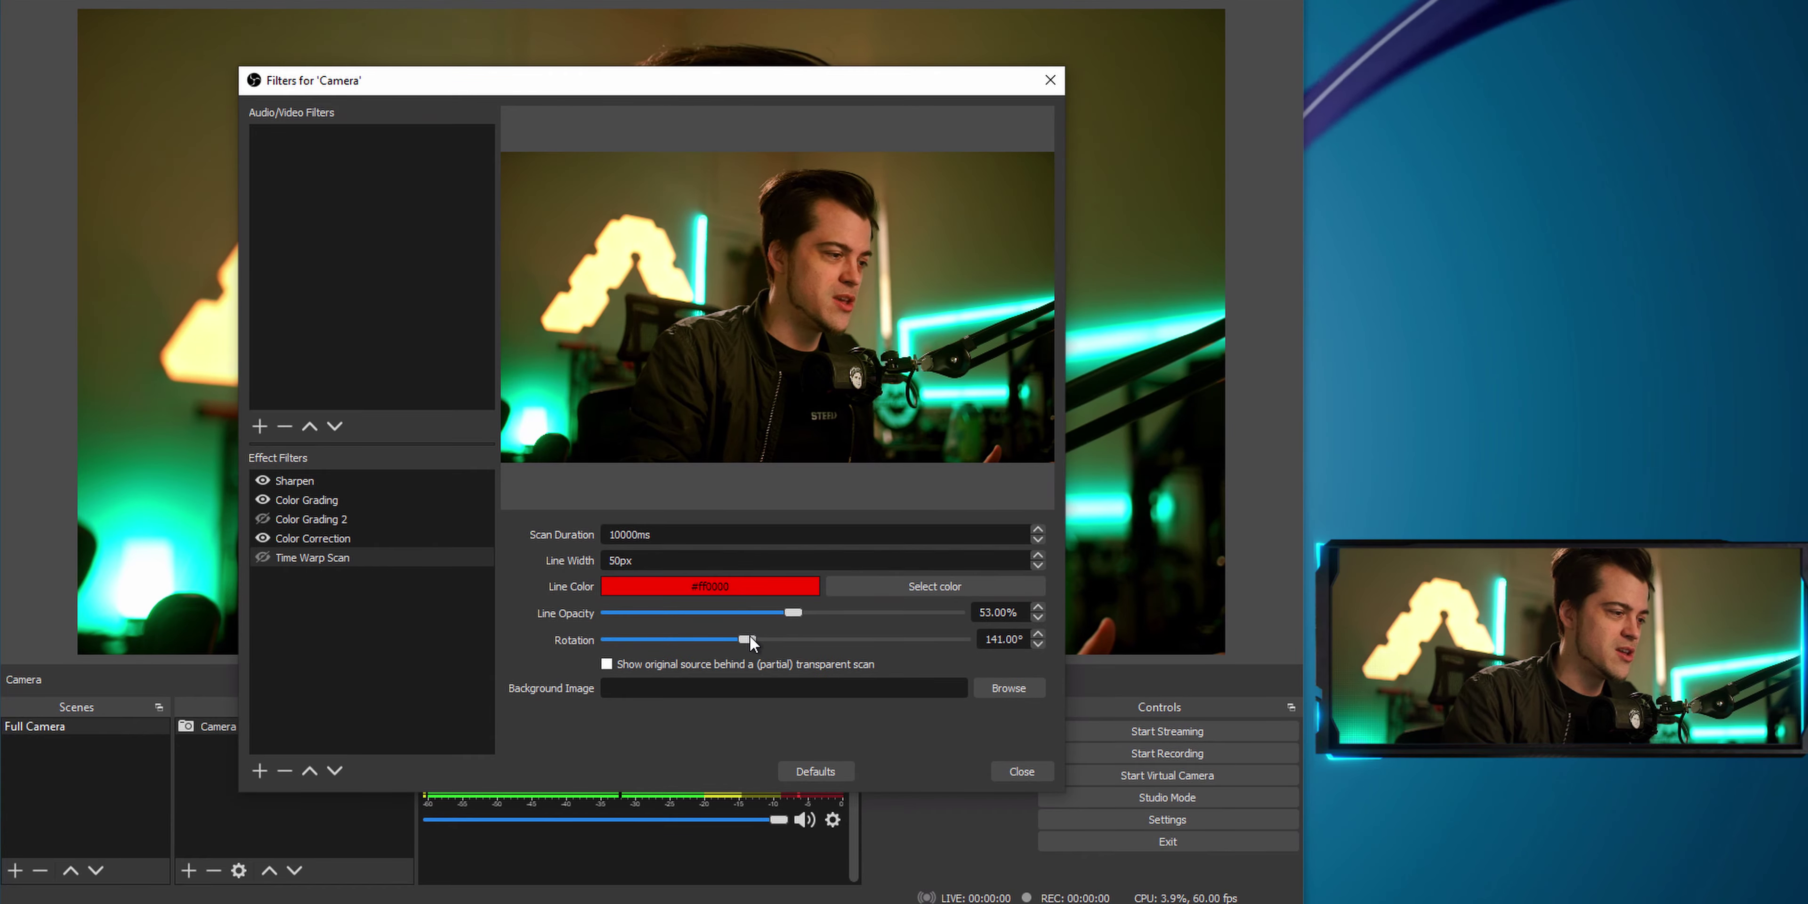
{"action": "left_click_drag", "start_coordinate": [750, 642], "coordinate": [748, 641]}
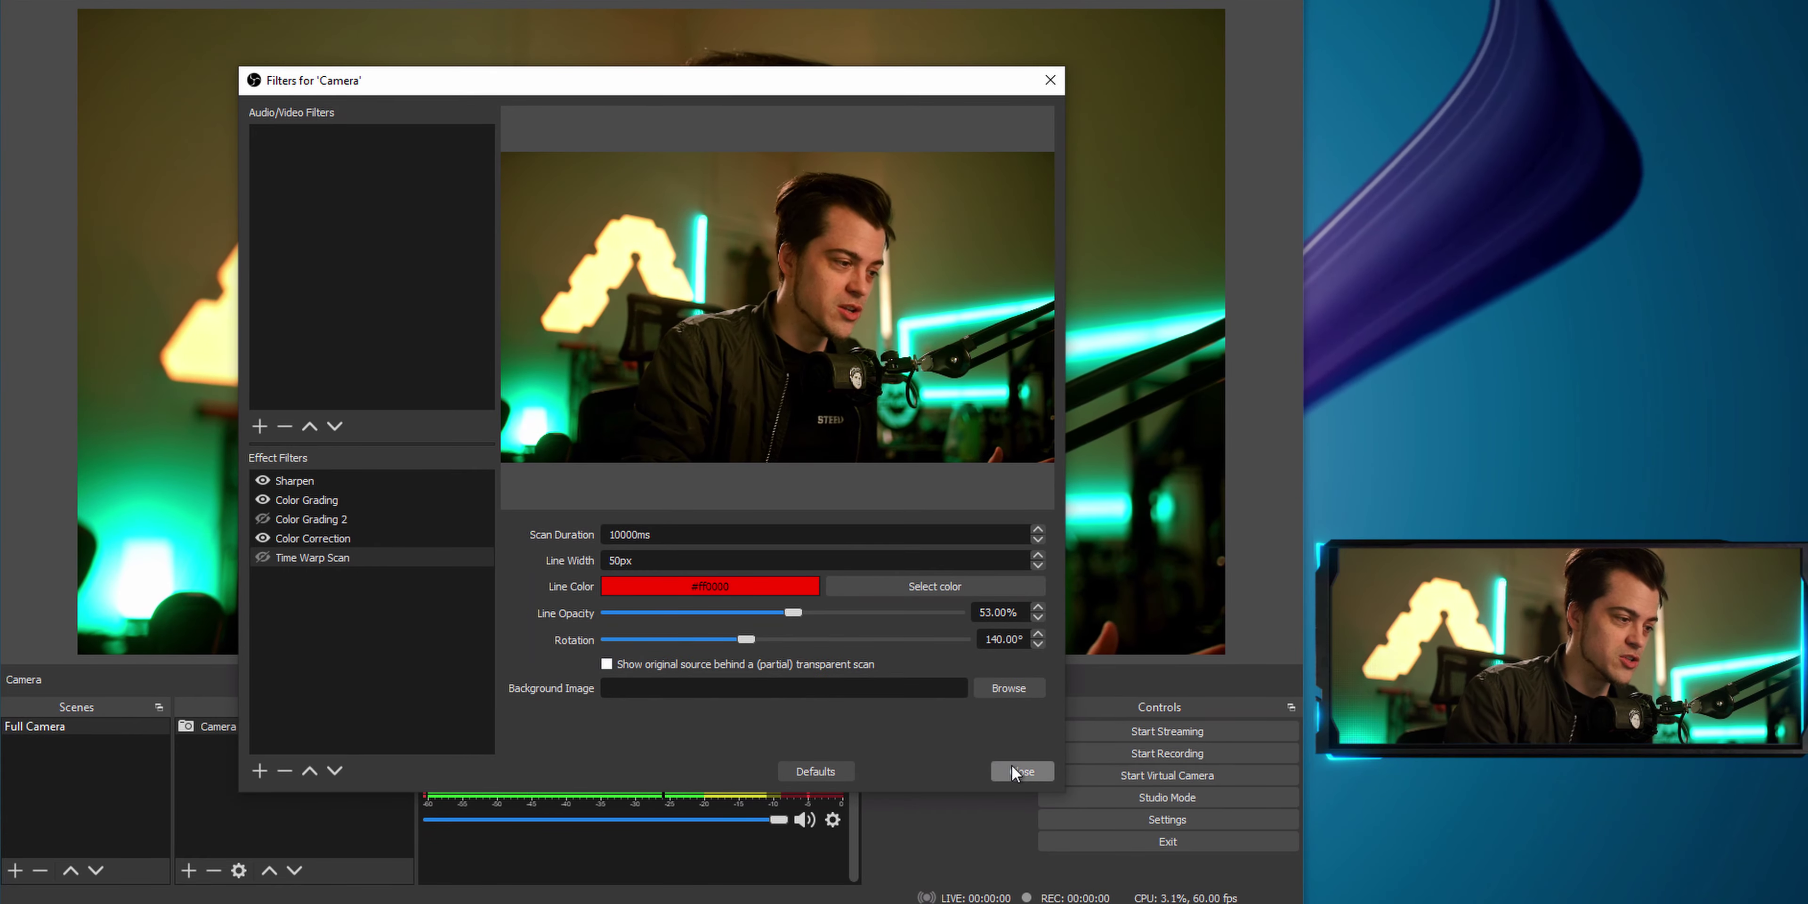
{"action": "left_click", "coordinate": [1014, 769]}
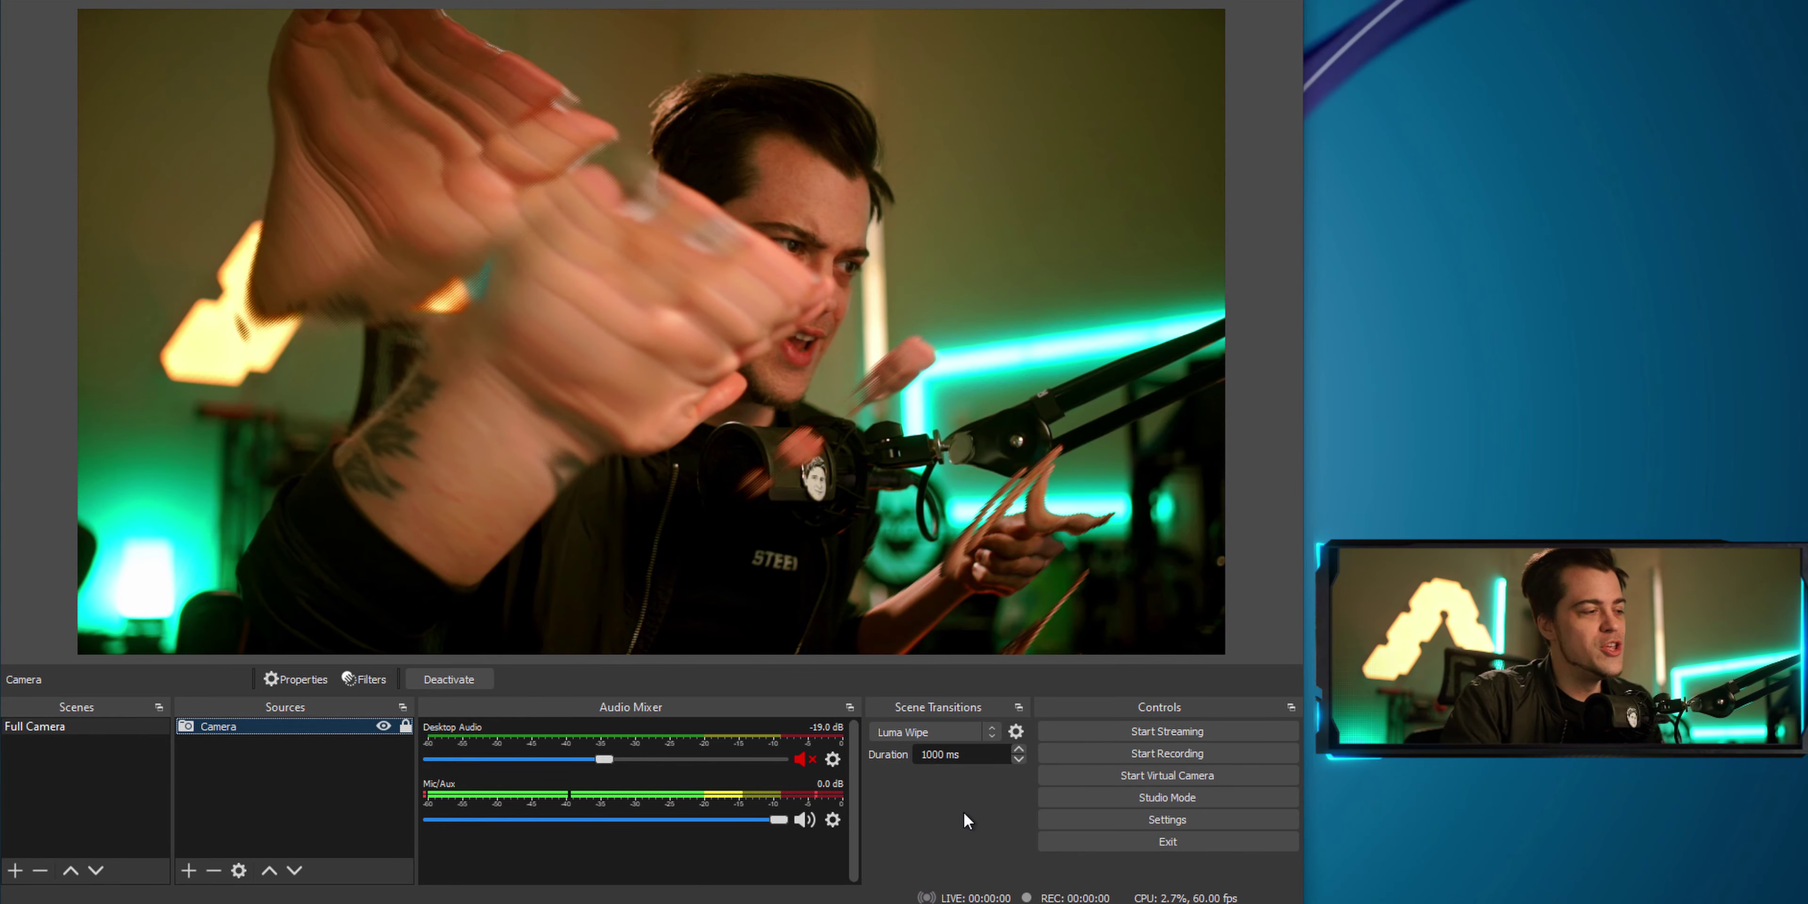
Step: Restore the default settings of the Camera's Time Warp Scan filter and close the filters window
{"action": "left_click", "coordinate": [353, 680]}
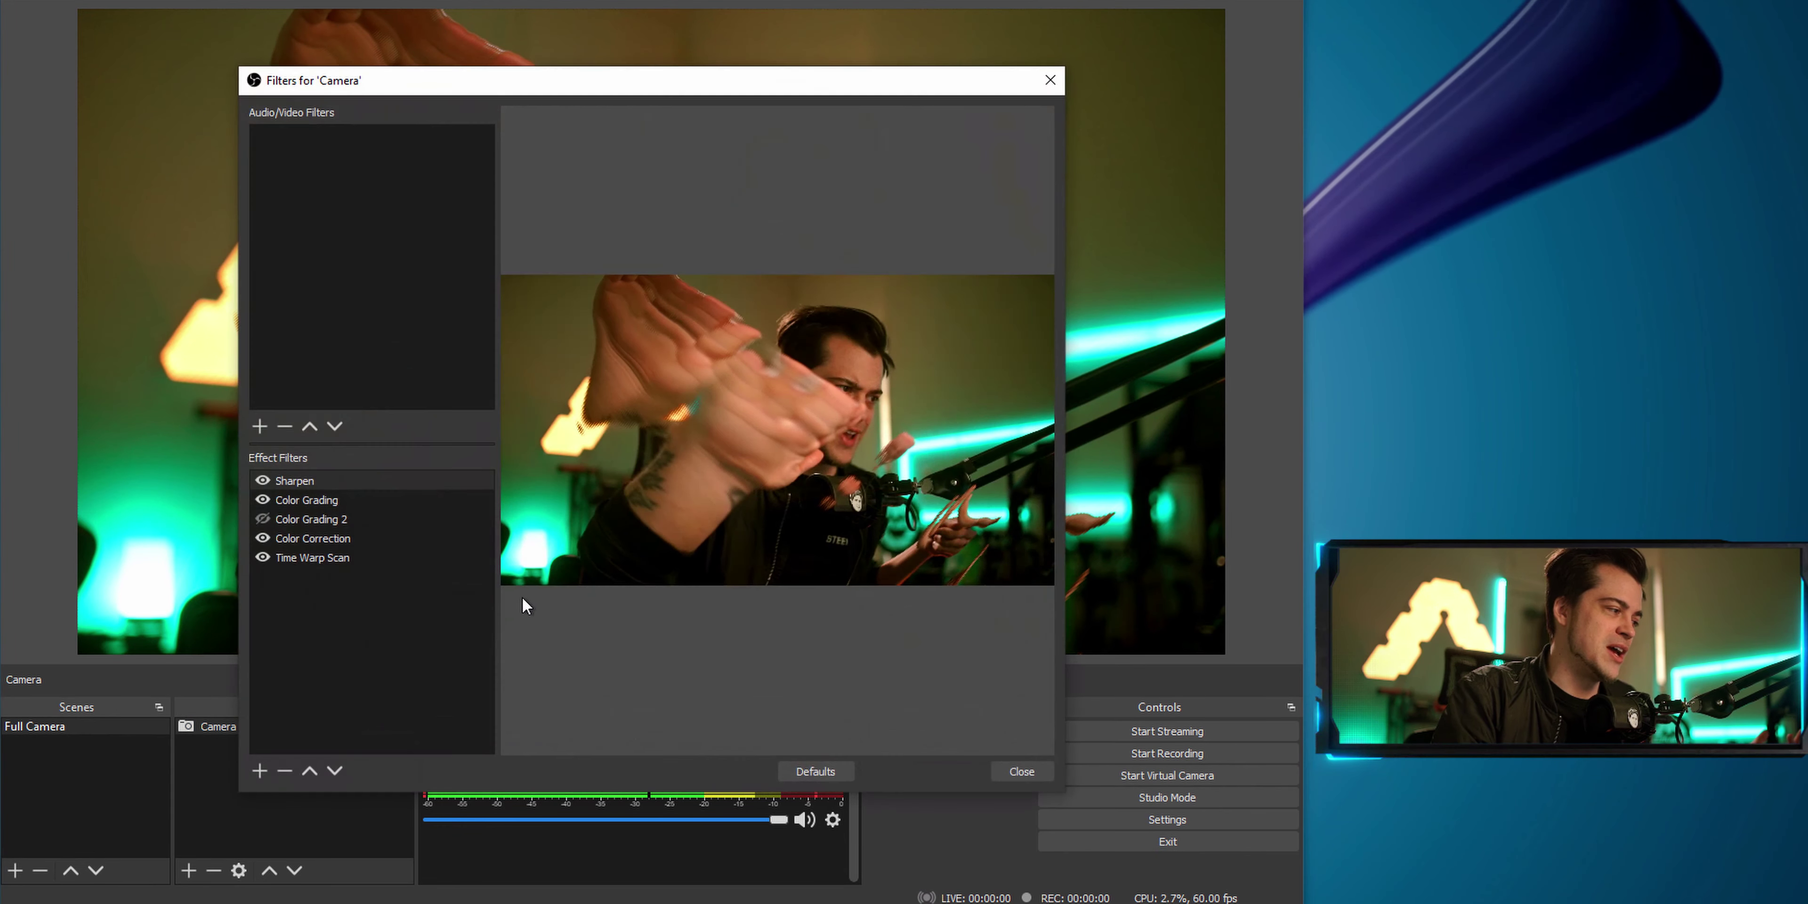
{"action": "left_click", "coordinate": [367, 558]}
{"action": "left_click", "coordinate": [824, 774]}
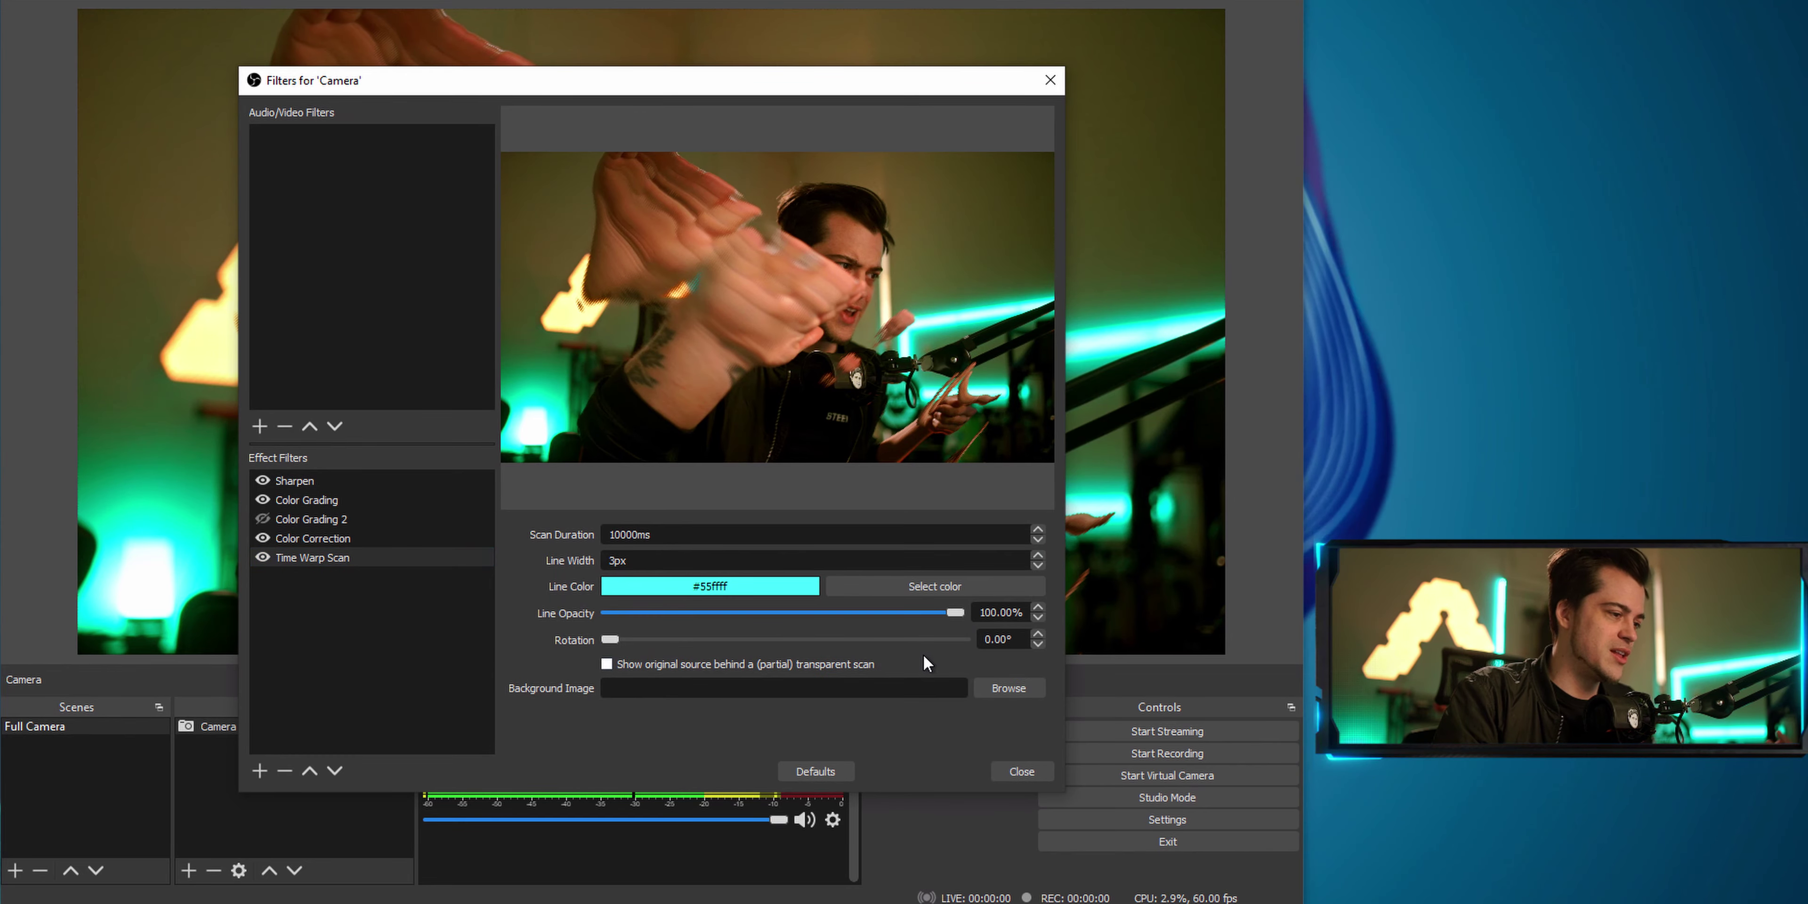
{"action": "left_click", "coordinate": [1021, 771]}
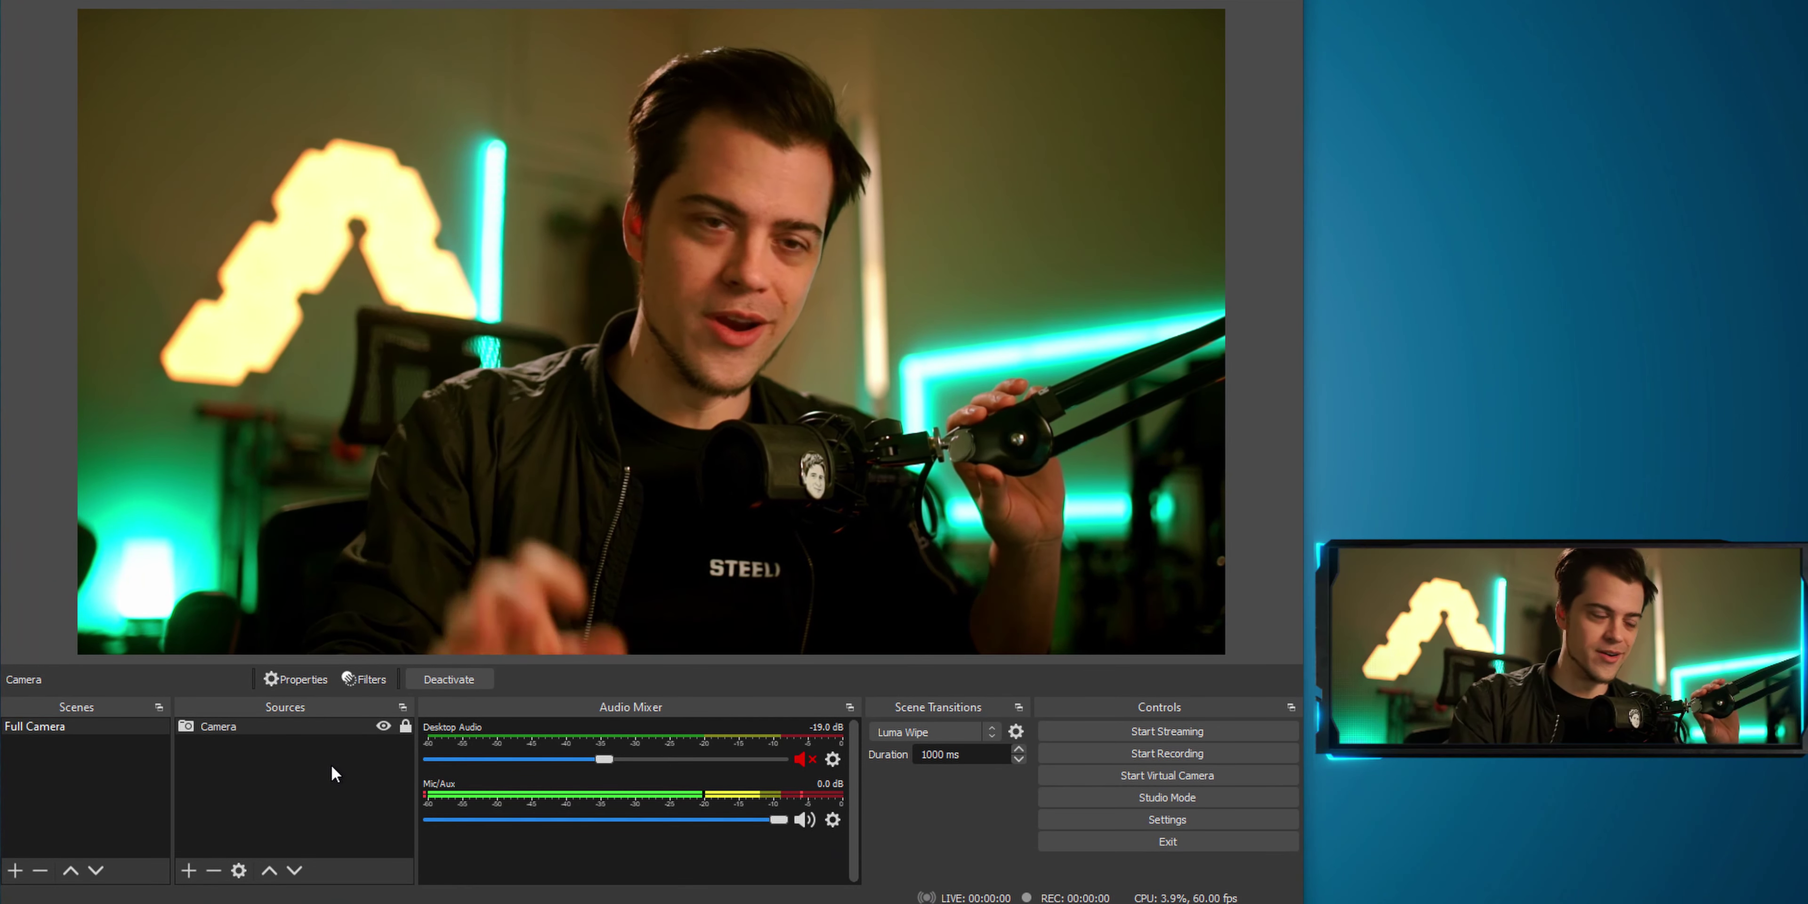
Step: Add a new bongobs cat source to the Full Camera scene under its default name
{"action": "right_click", "coordinate": [296, 780]}
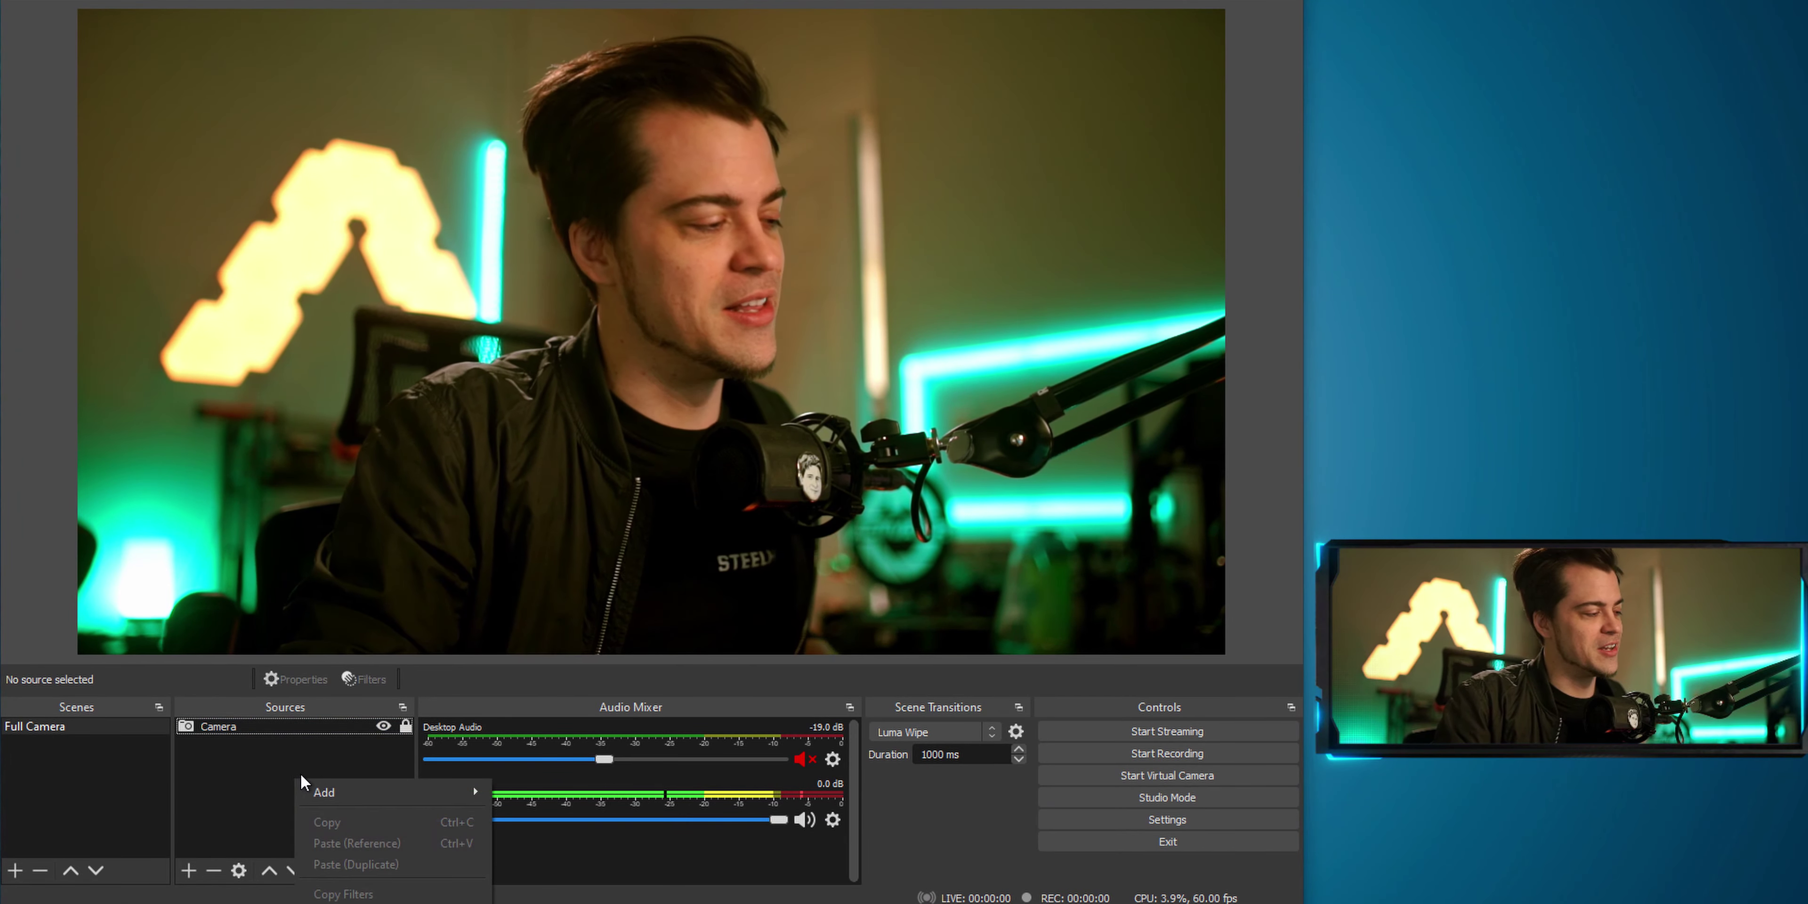
{"action": "mouse_move", "coordinate": [321, 793]}
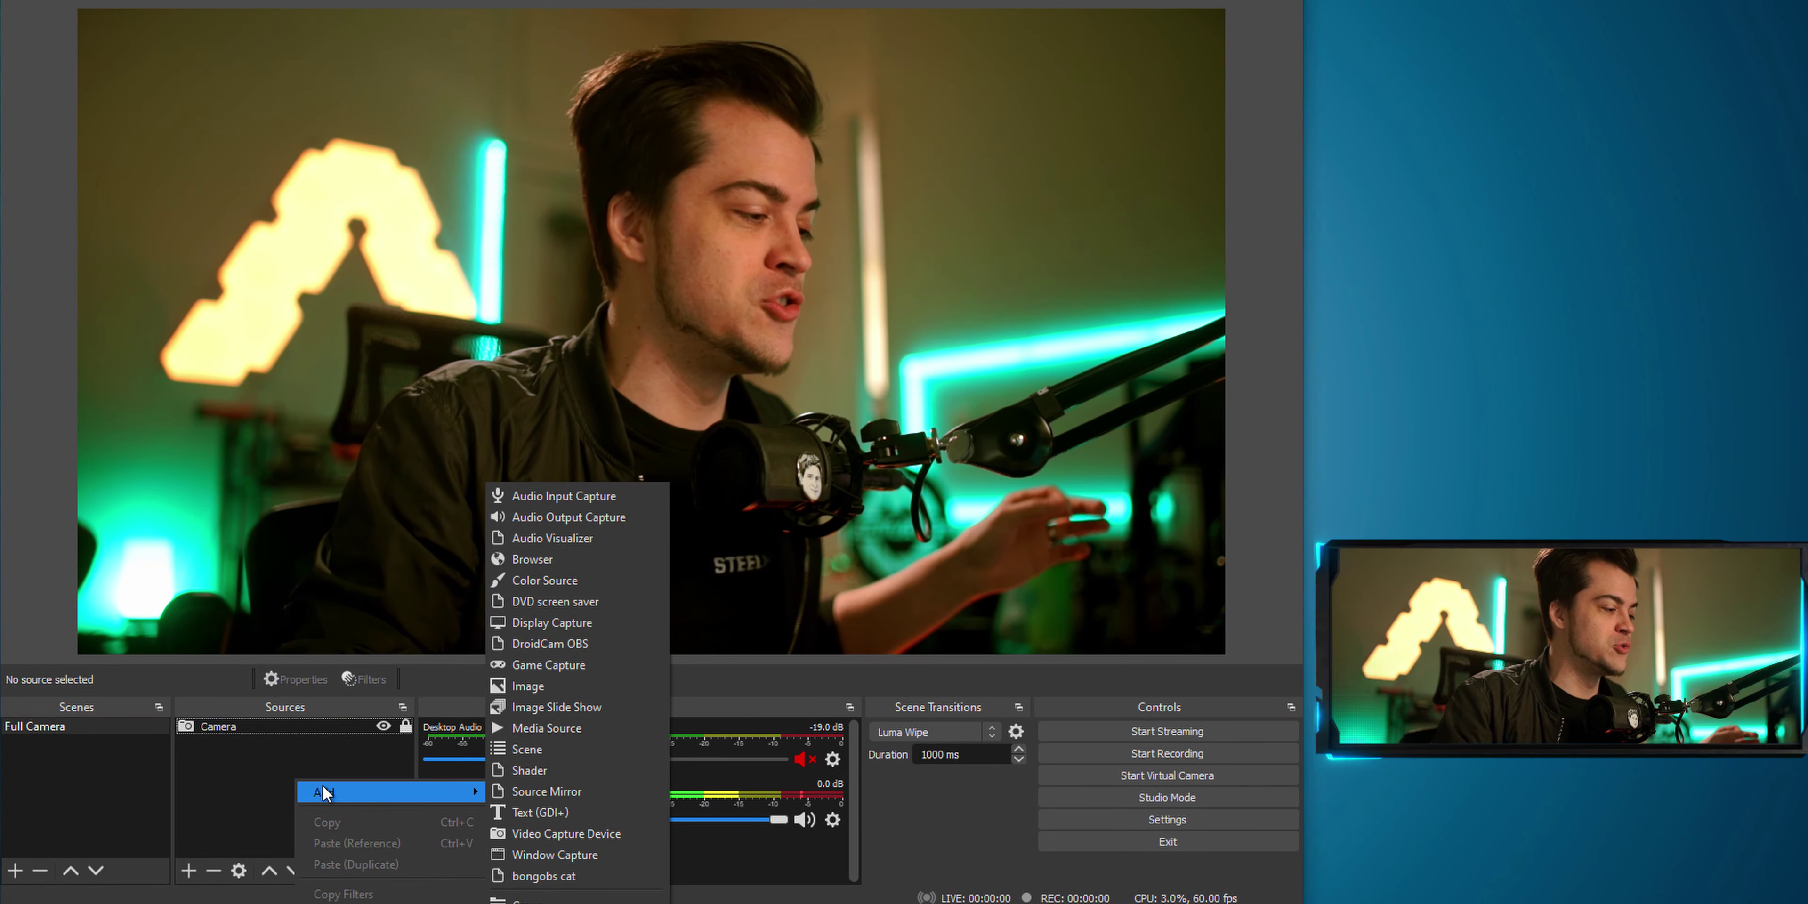
{"action": "left_click", "coordinate": [588, 878]}
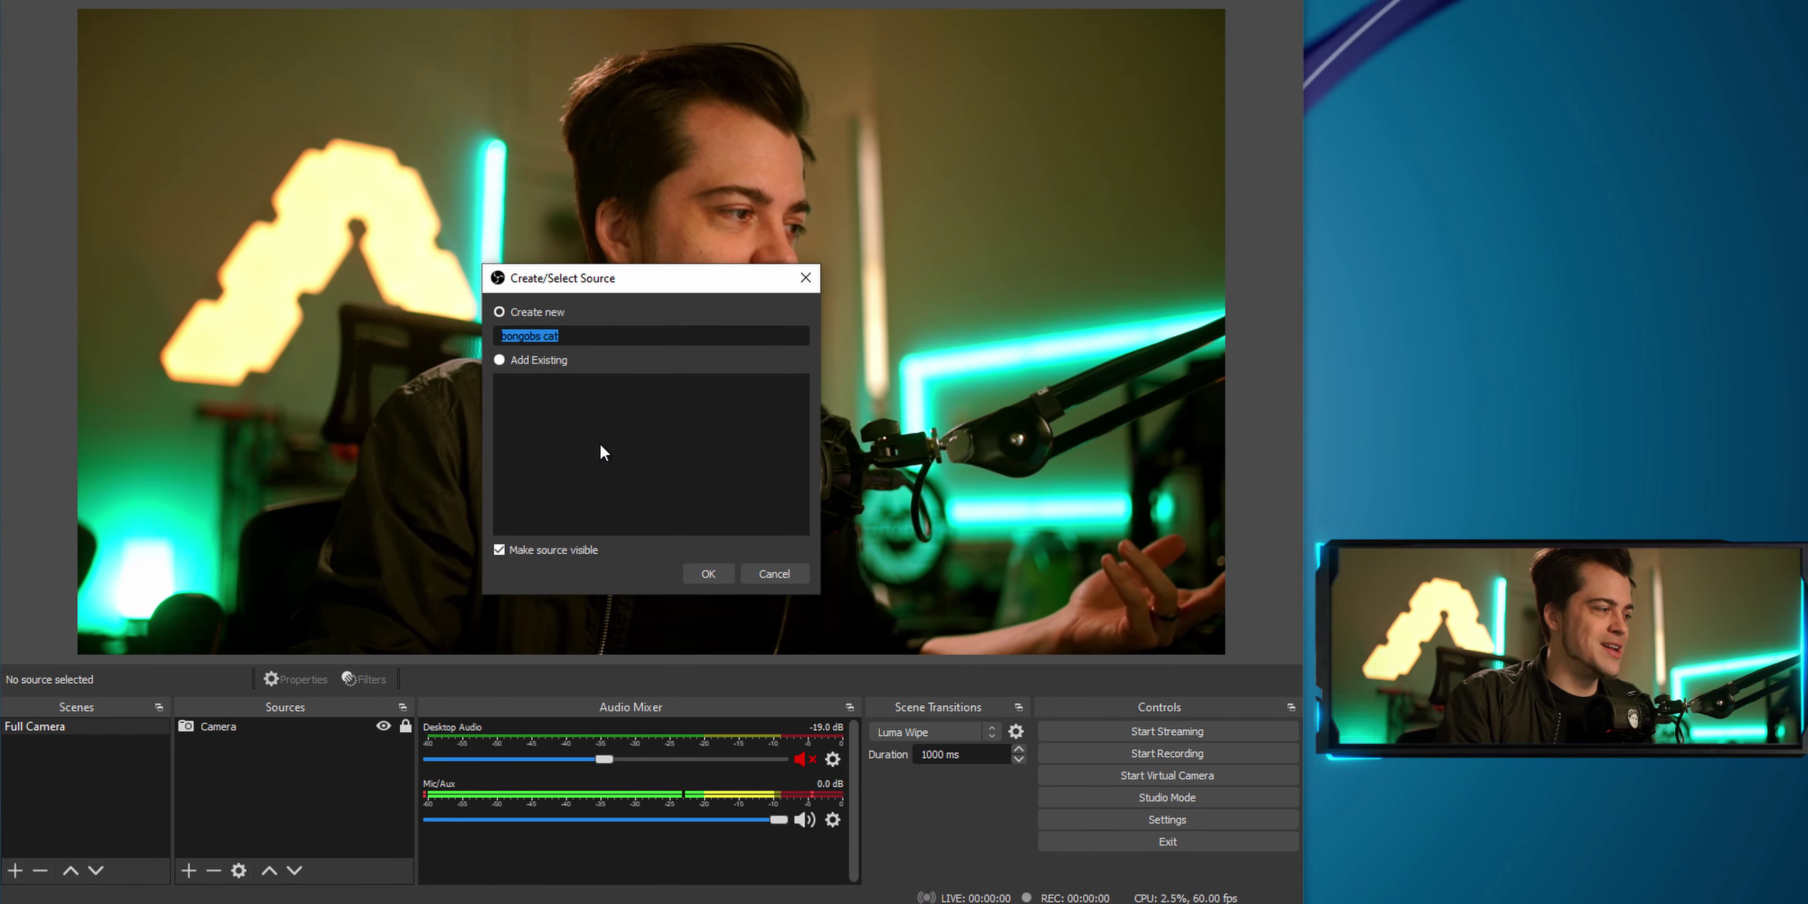
{"action": "left_click", "coordinate": [700, 572]}
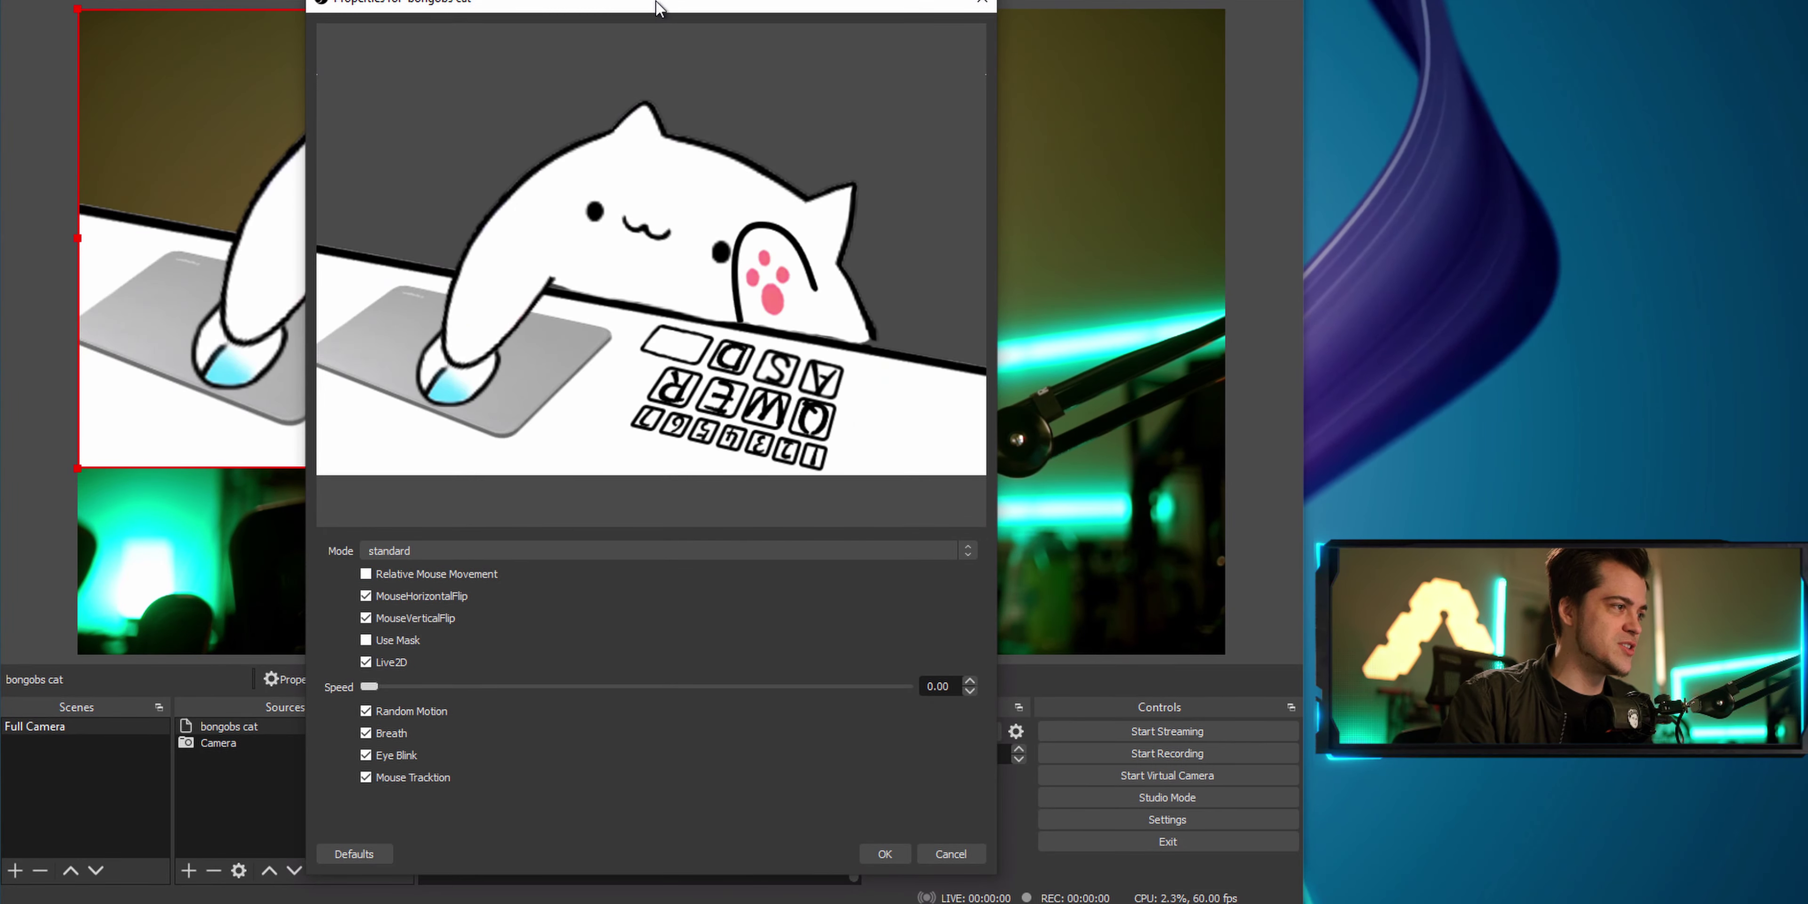
Step: Move the bongobs cat to the lower-left corner of the canvas and scale it down to about two thirds of its size
{"action": "left_click_drag", "start_coordinate": [658, 3], "coordinate": [1370, 0]}
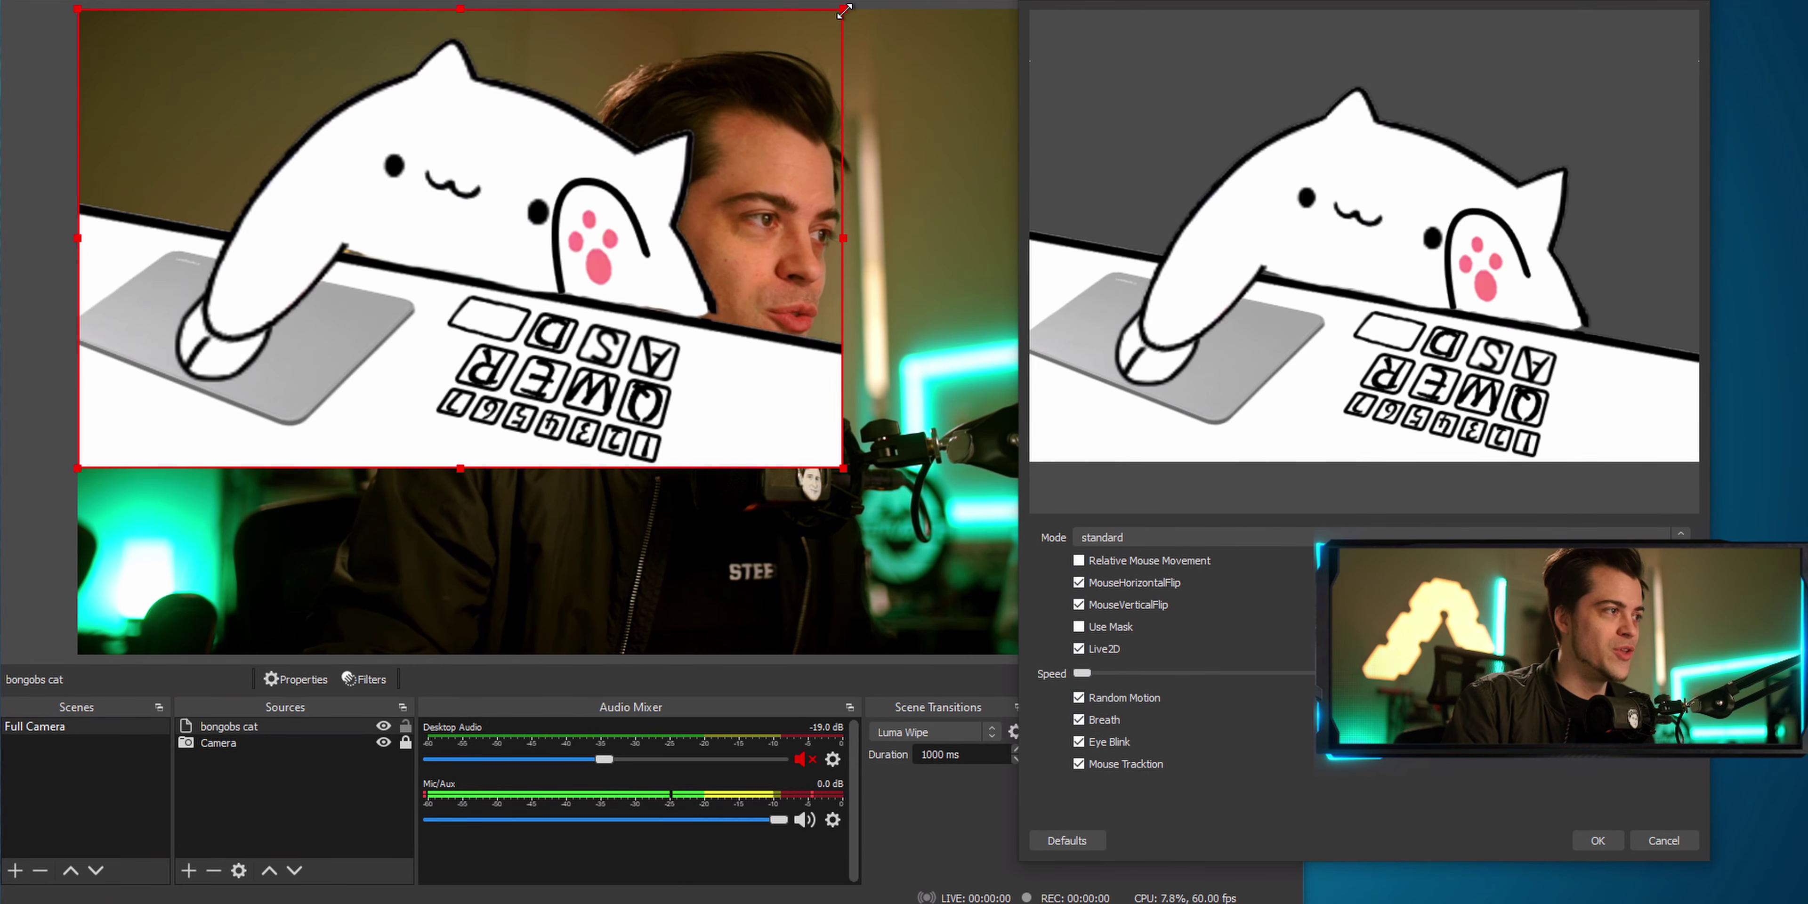
{"action": "left_click_drag", "start_coordinate": [789, 64], "coordinate": [789, 250]}
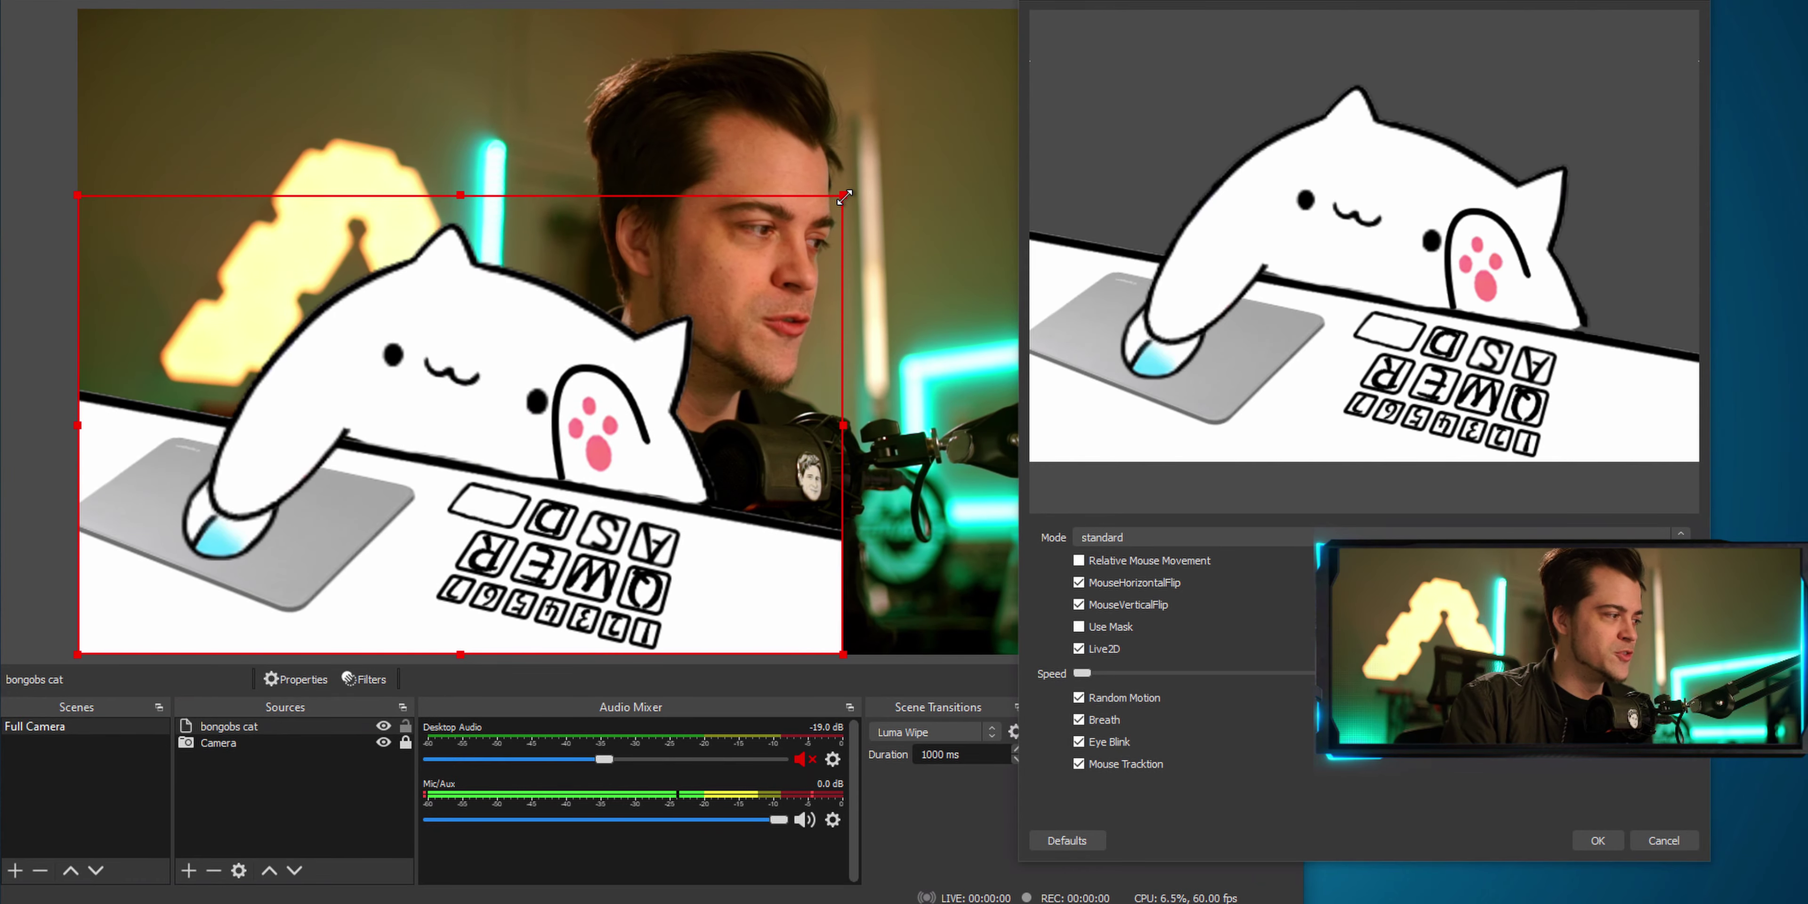
{"action": "left_click_drag", "start_coordinate": [844, 197], "coordinate": [572, 357]}
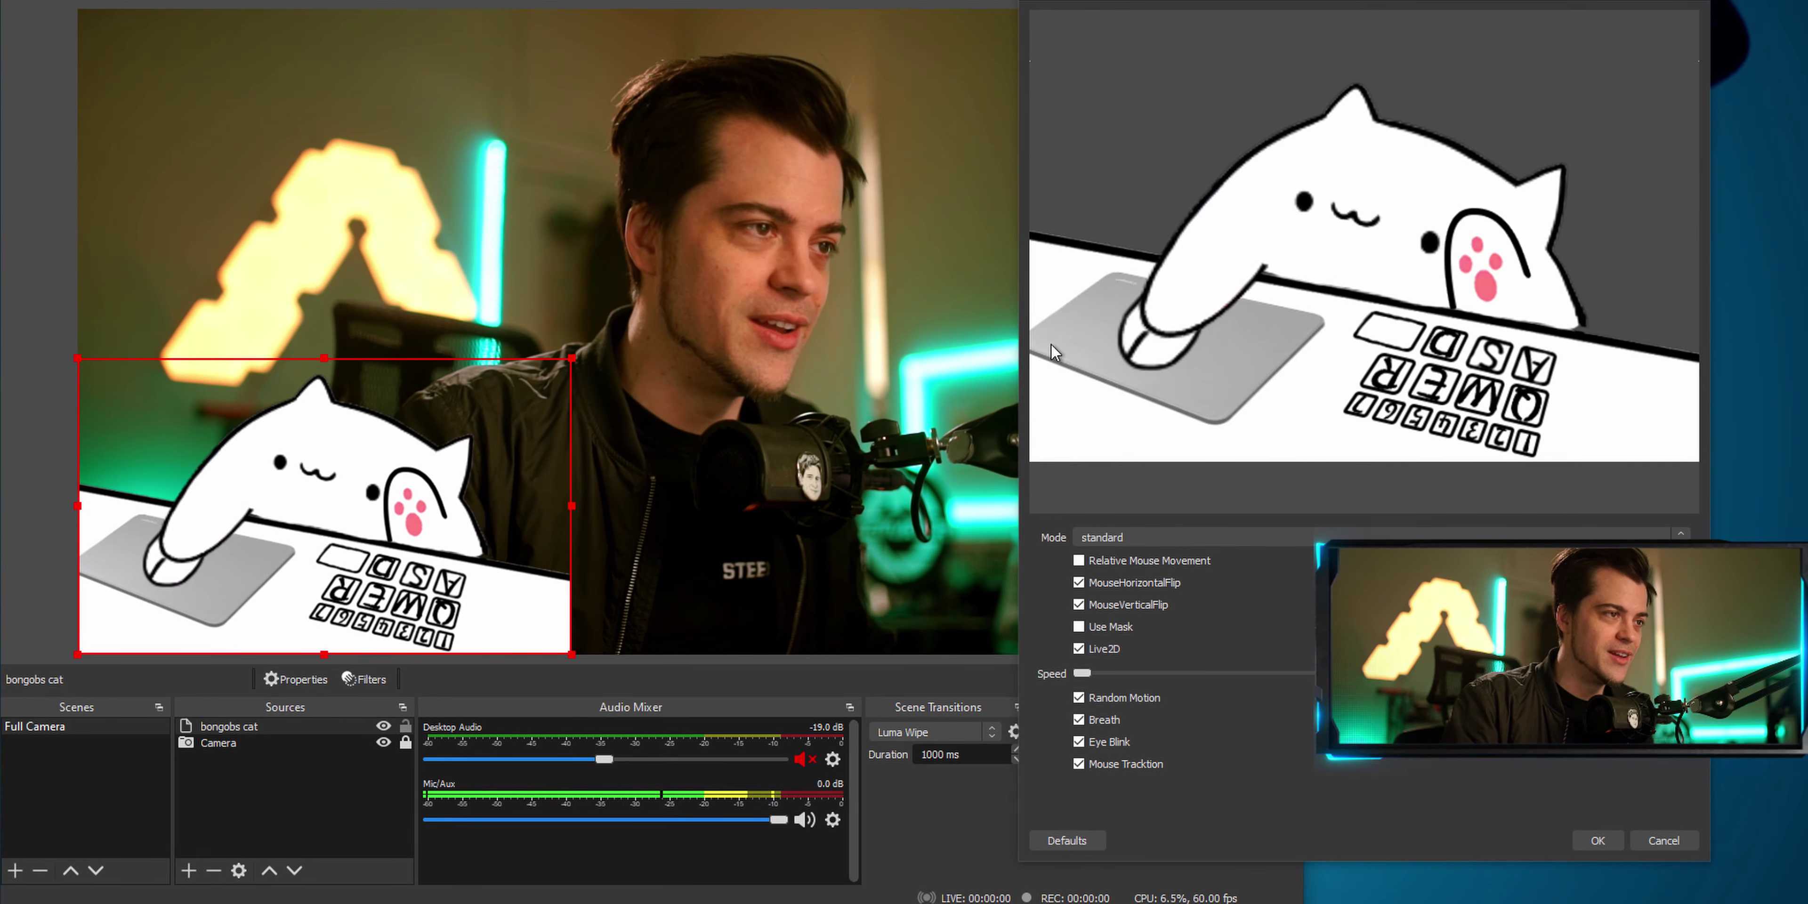
{"action": "left_click", "coordinate": [1610, 843]}
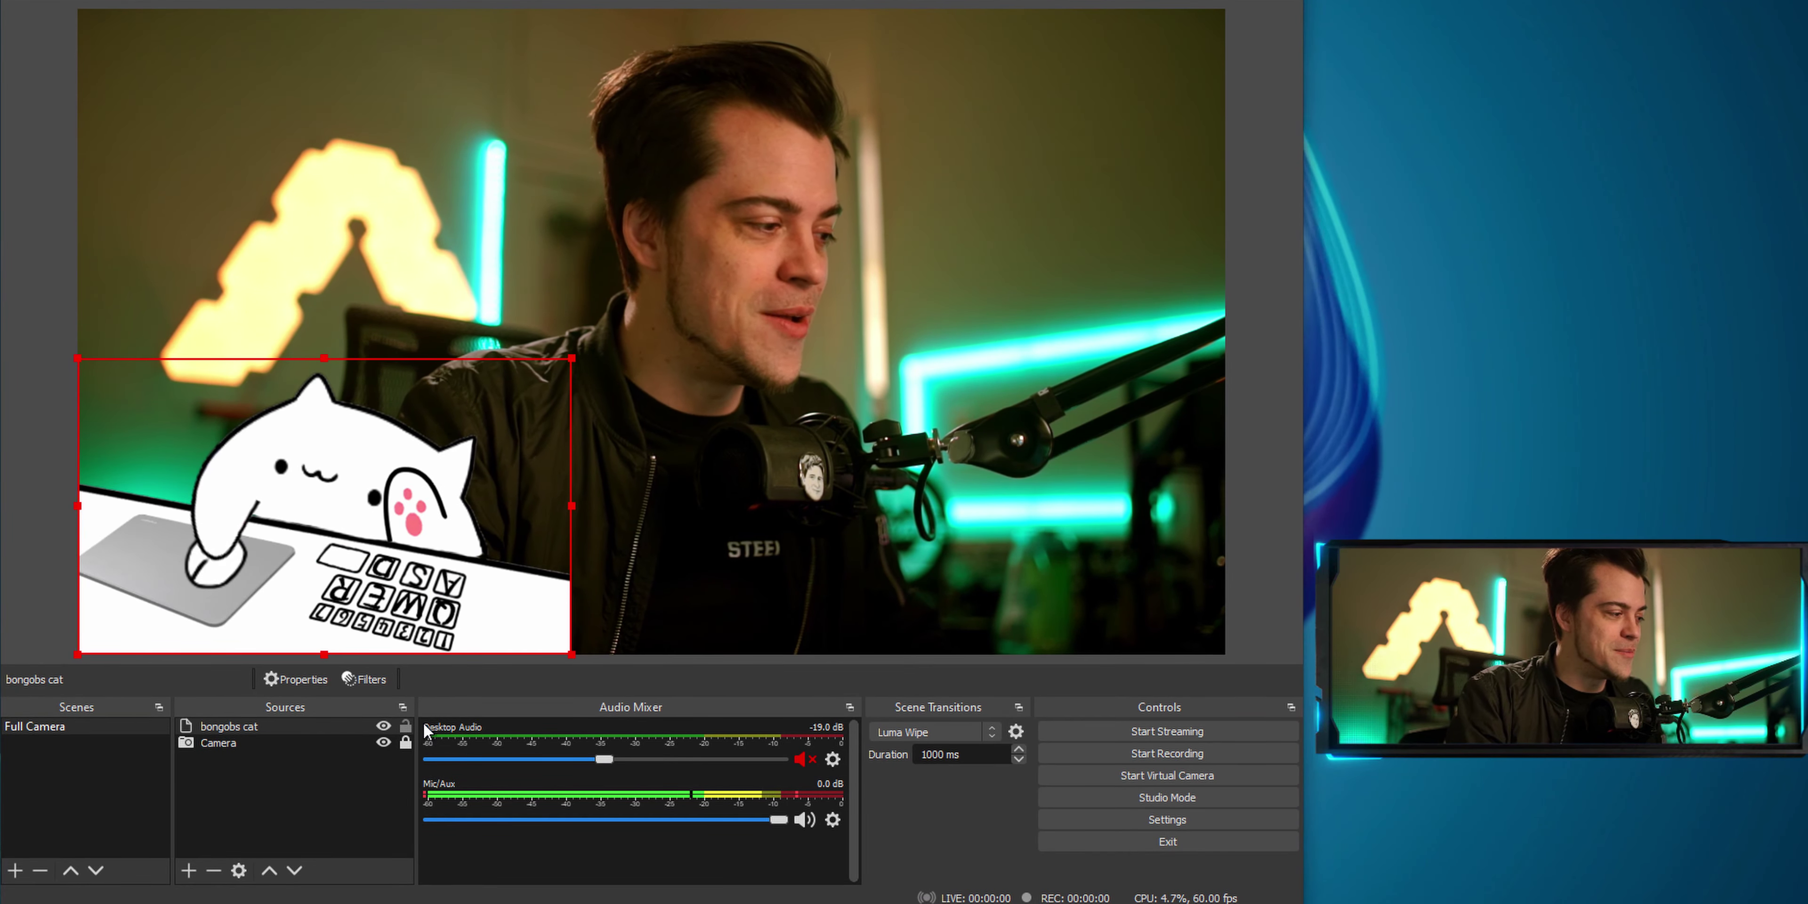
{"action": "left_click", "coordinate": [365, 765]}
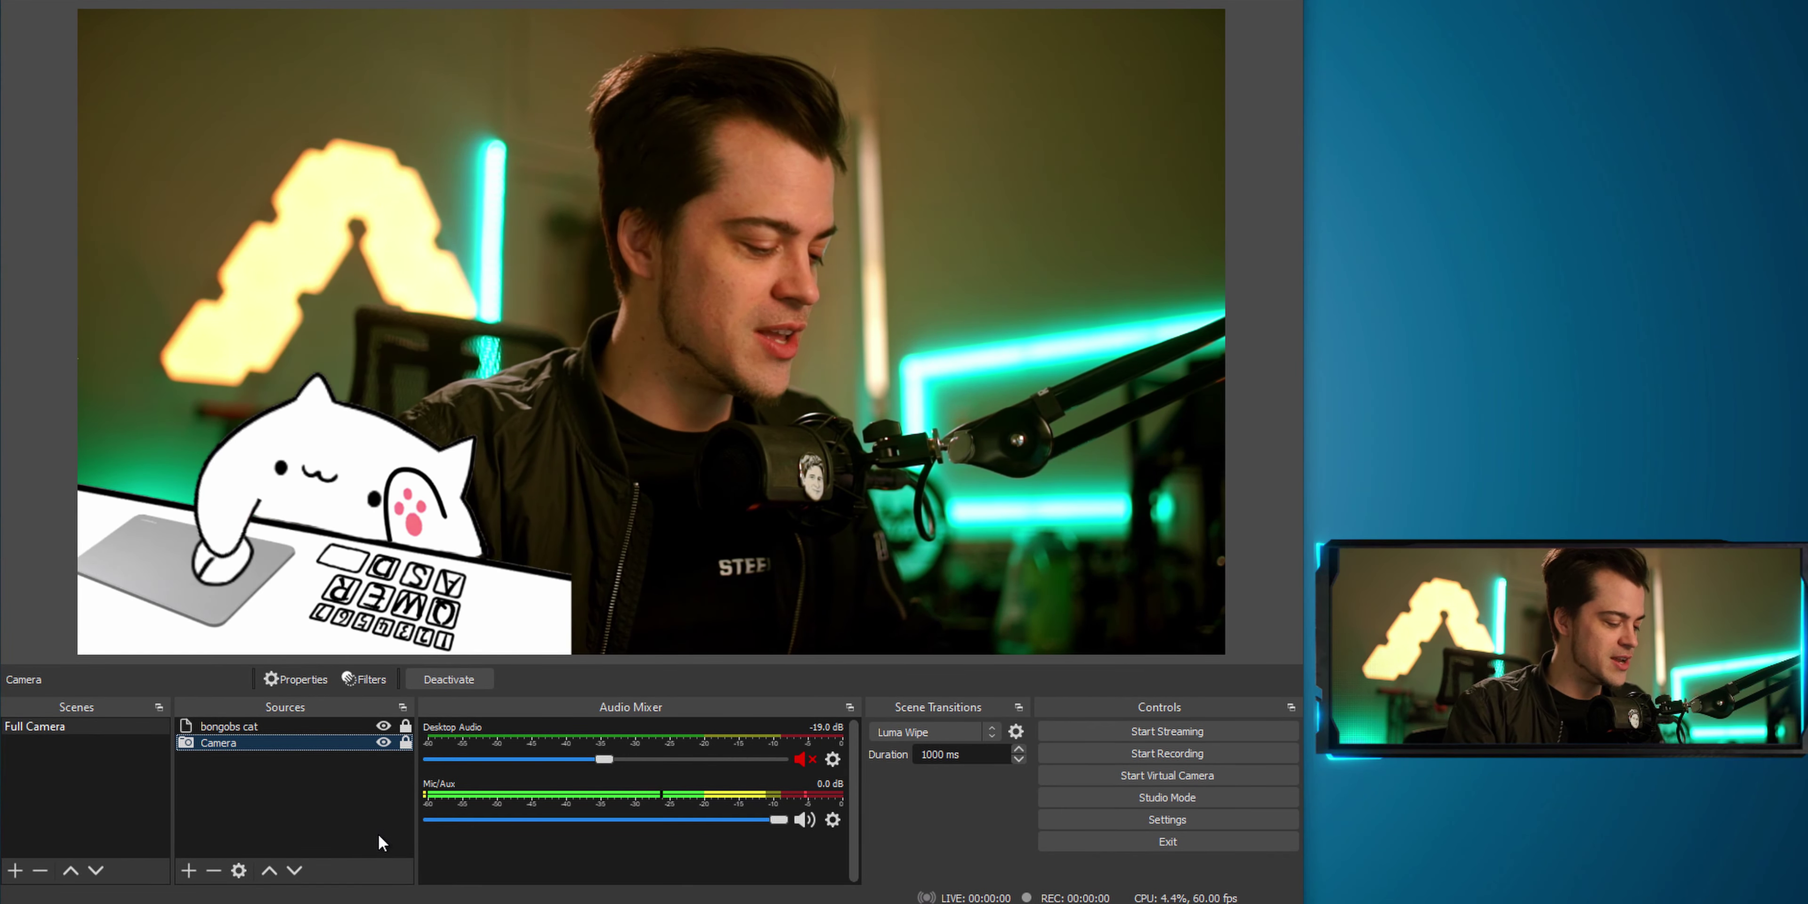
Step: Open the bongobs cat source's properties and switch its mode to keyboard
{"action": "double_click", "coordinate": [278, 725]}
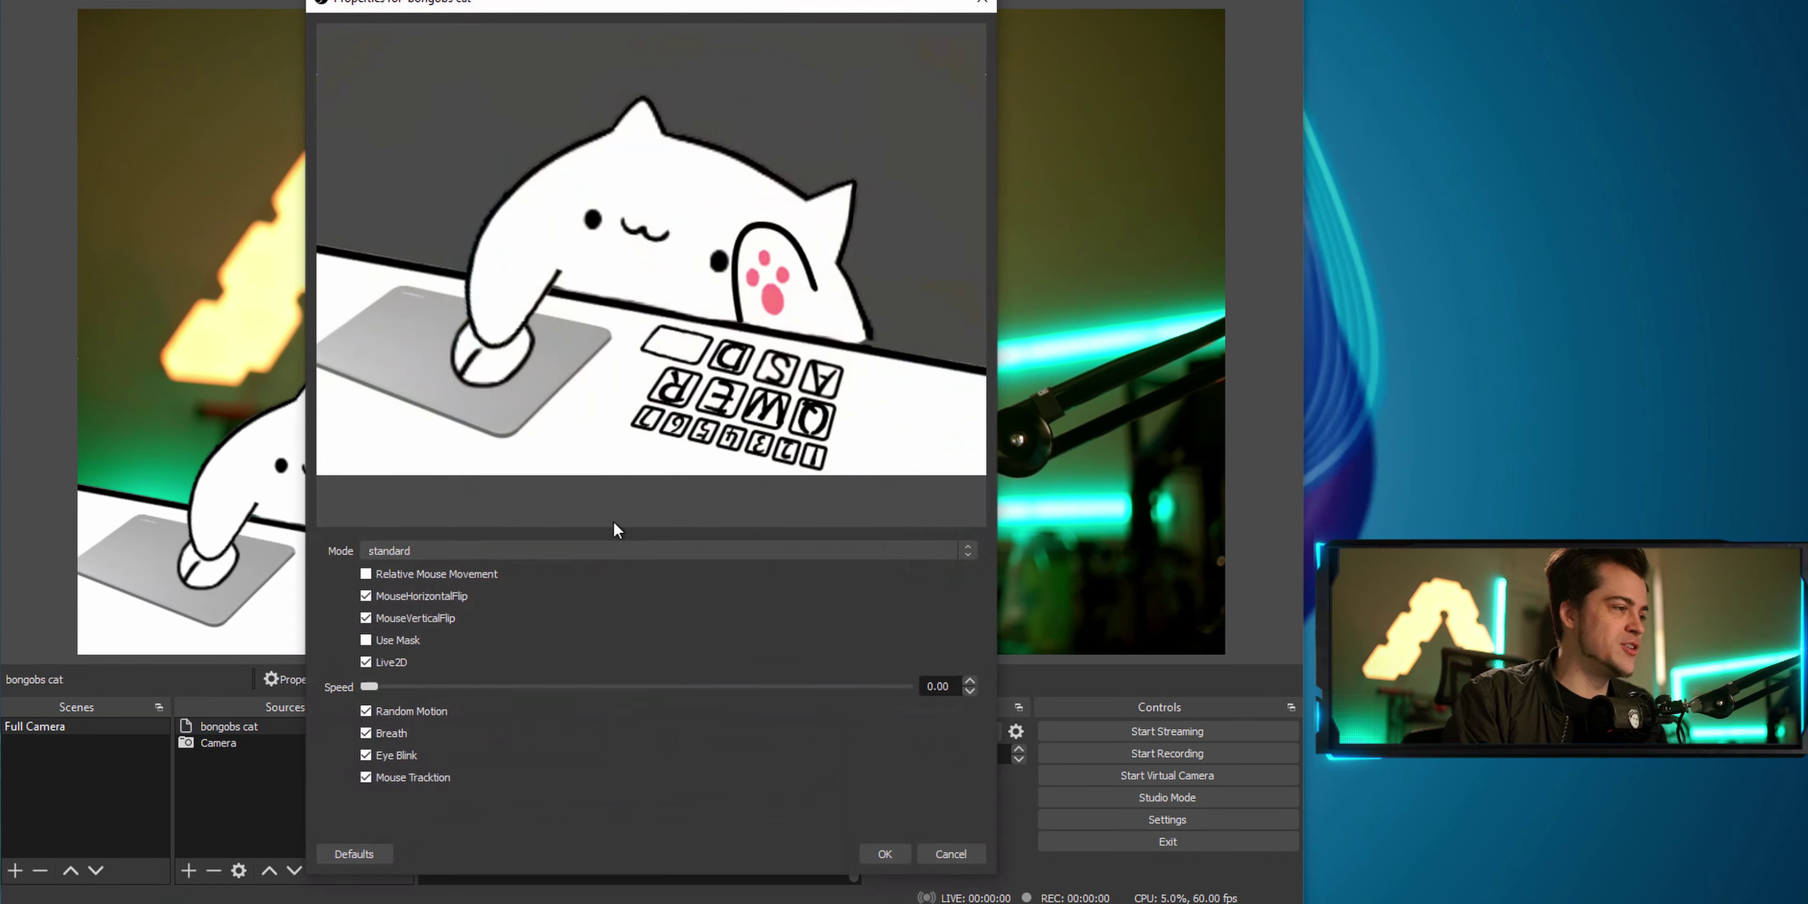
{"action": "left_click_drag", "start_coordinate": [615, 1], "coordinate": [1281, 25]}
{"action": "left_click", "coordinate": [1122, 483]}
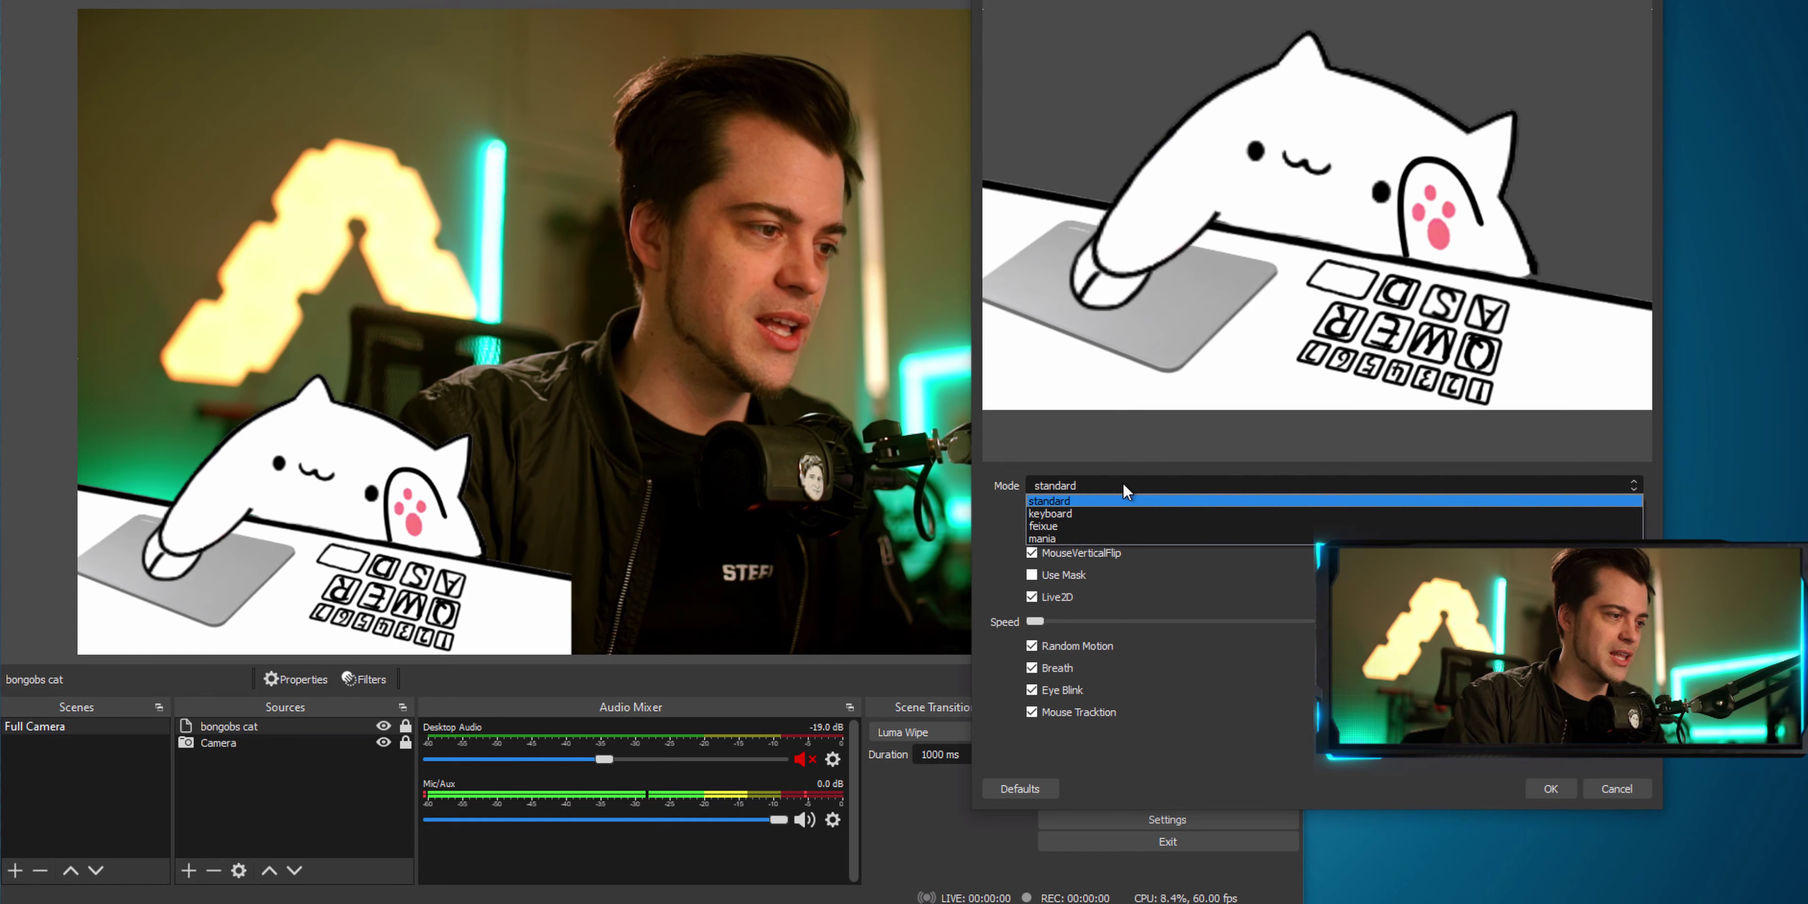
{"action": "left_click", "coordinate": [1117, 514]}
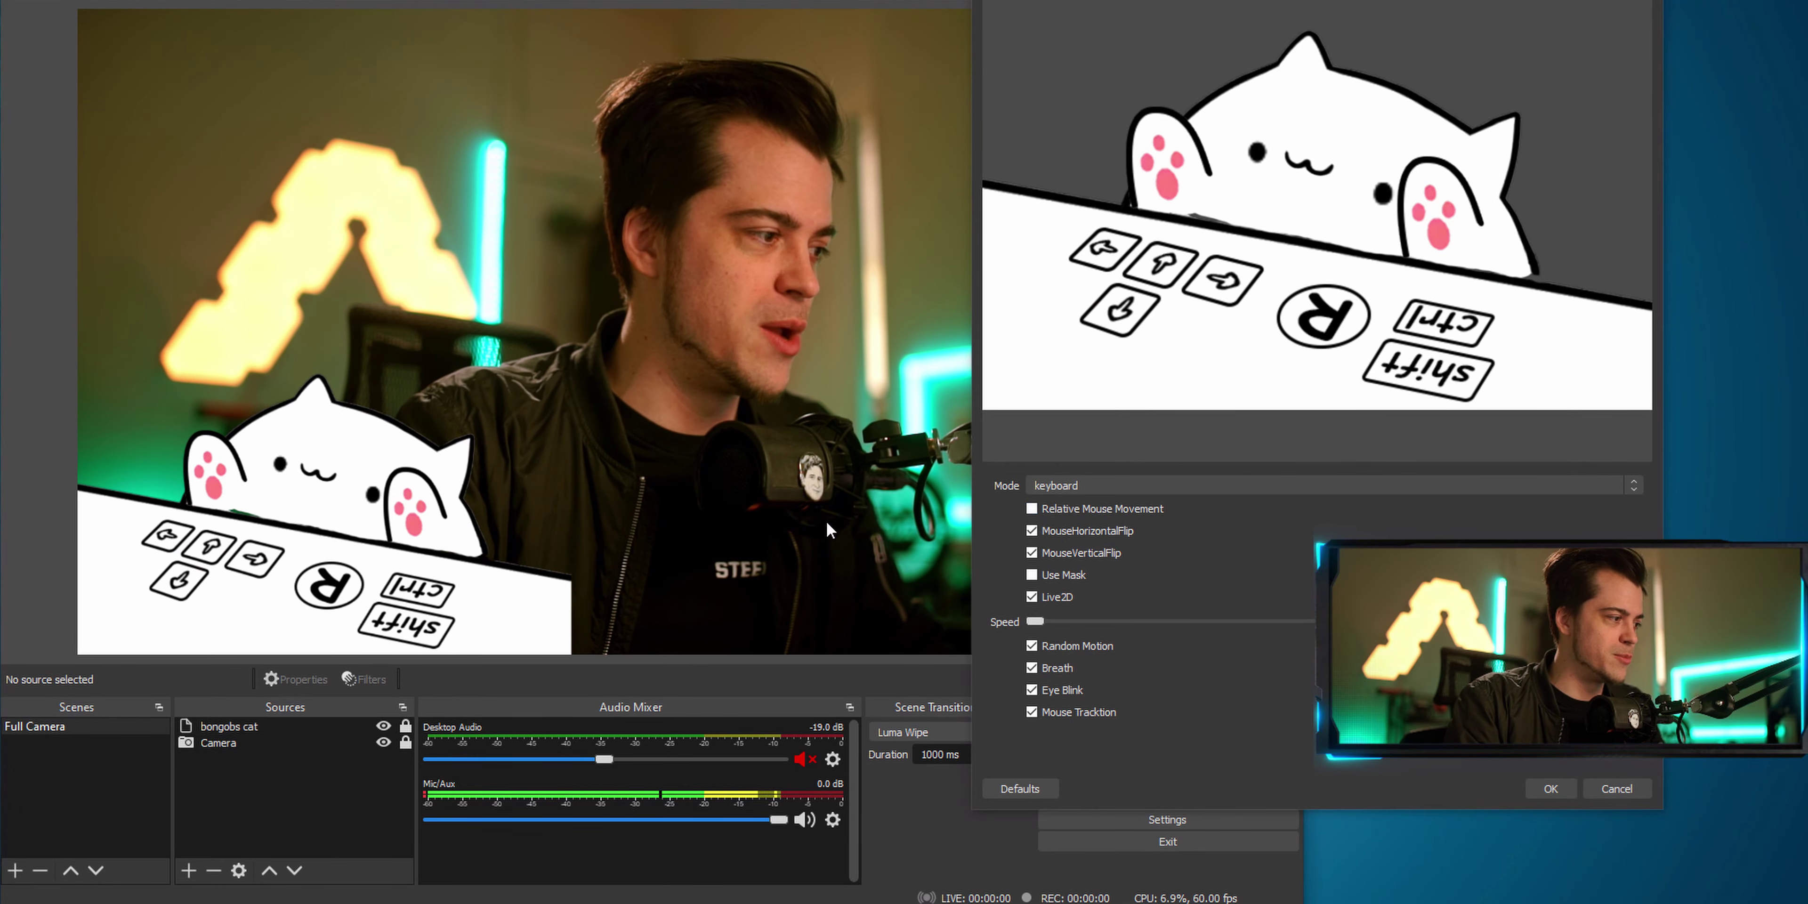
{"action": "left_click", "coordinate": [783, 552]}
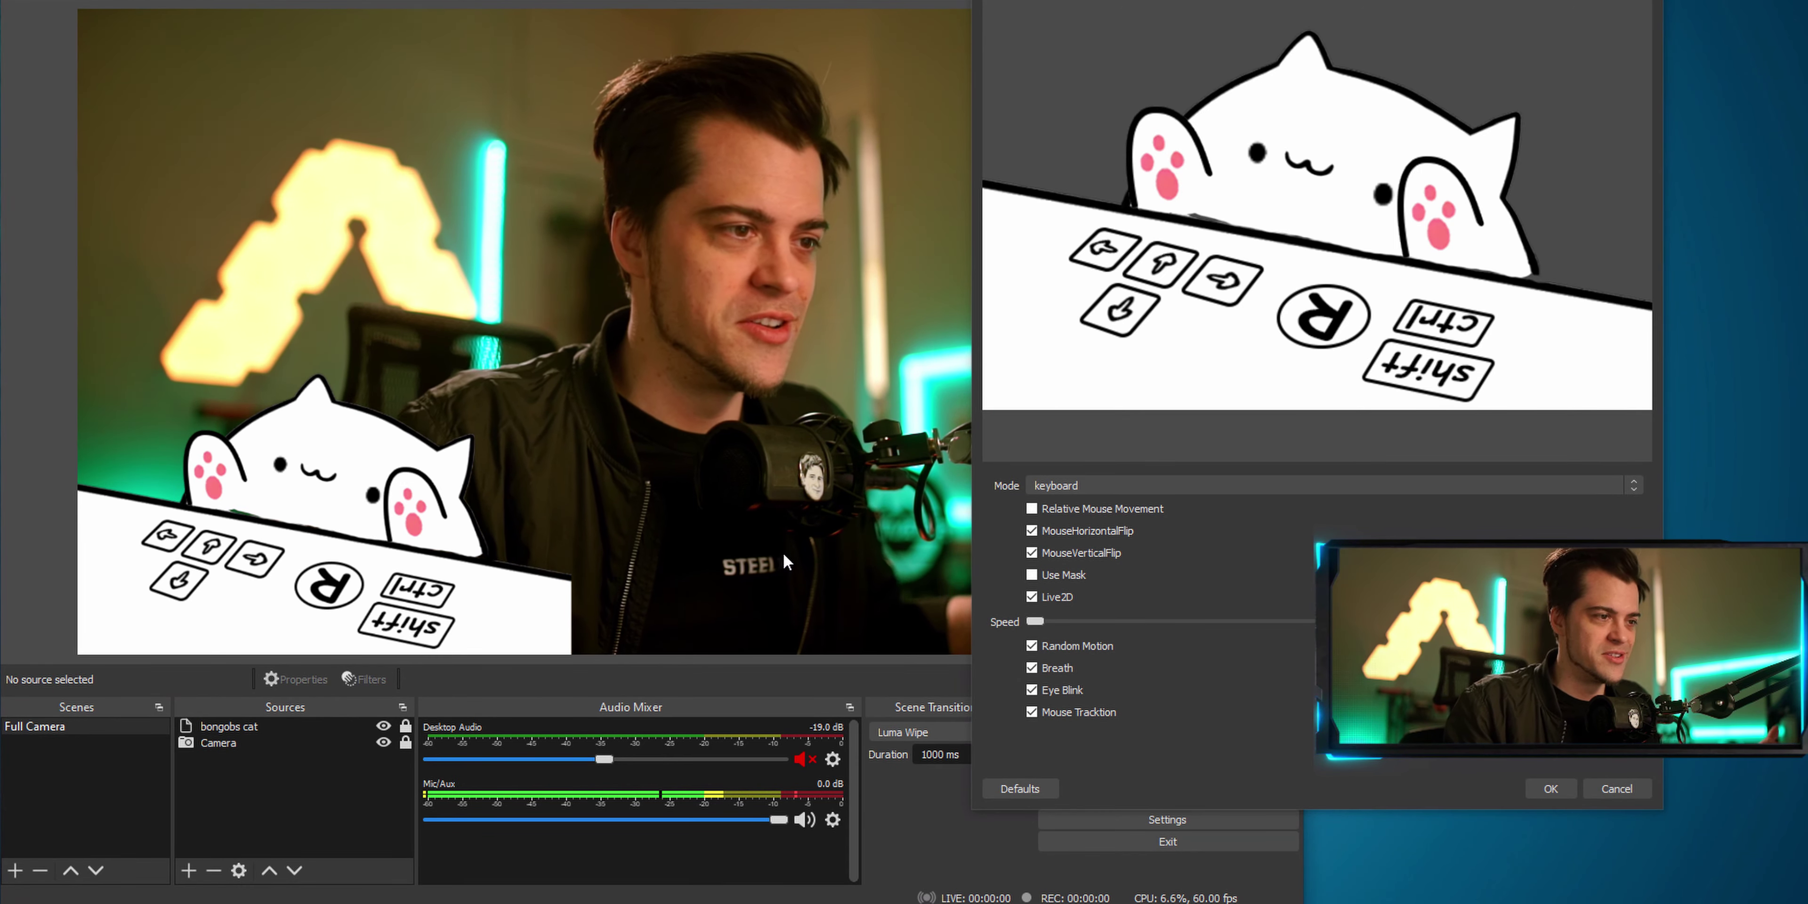
Step: Set the bongobs cat mode back to standard and enable Use Mask
{"action": "left_click", "coordinate": [1113, 480]}
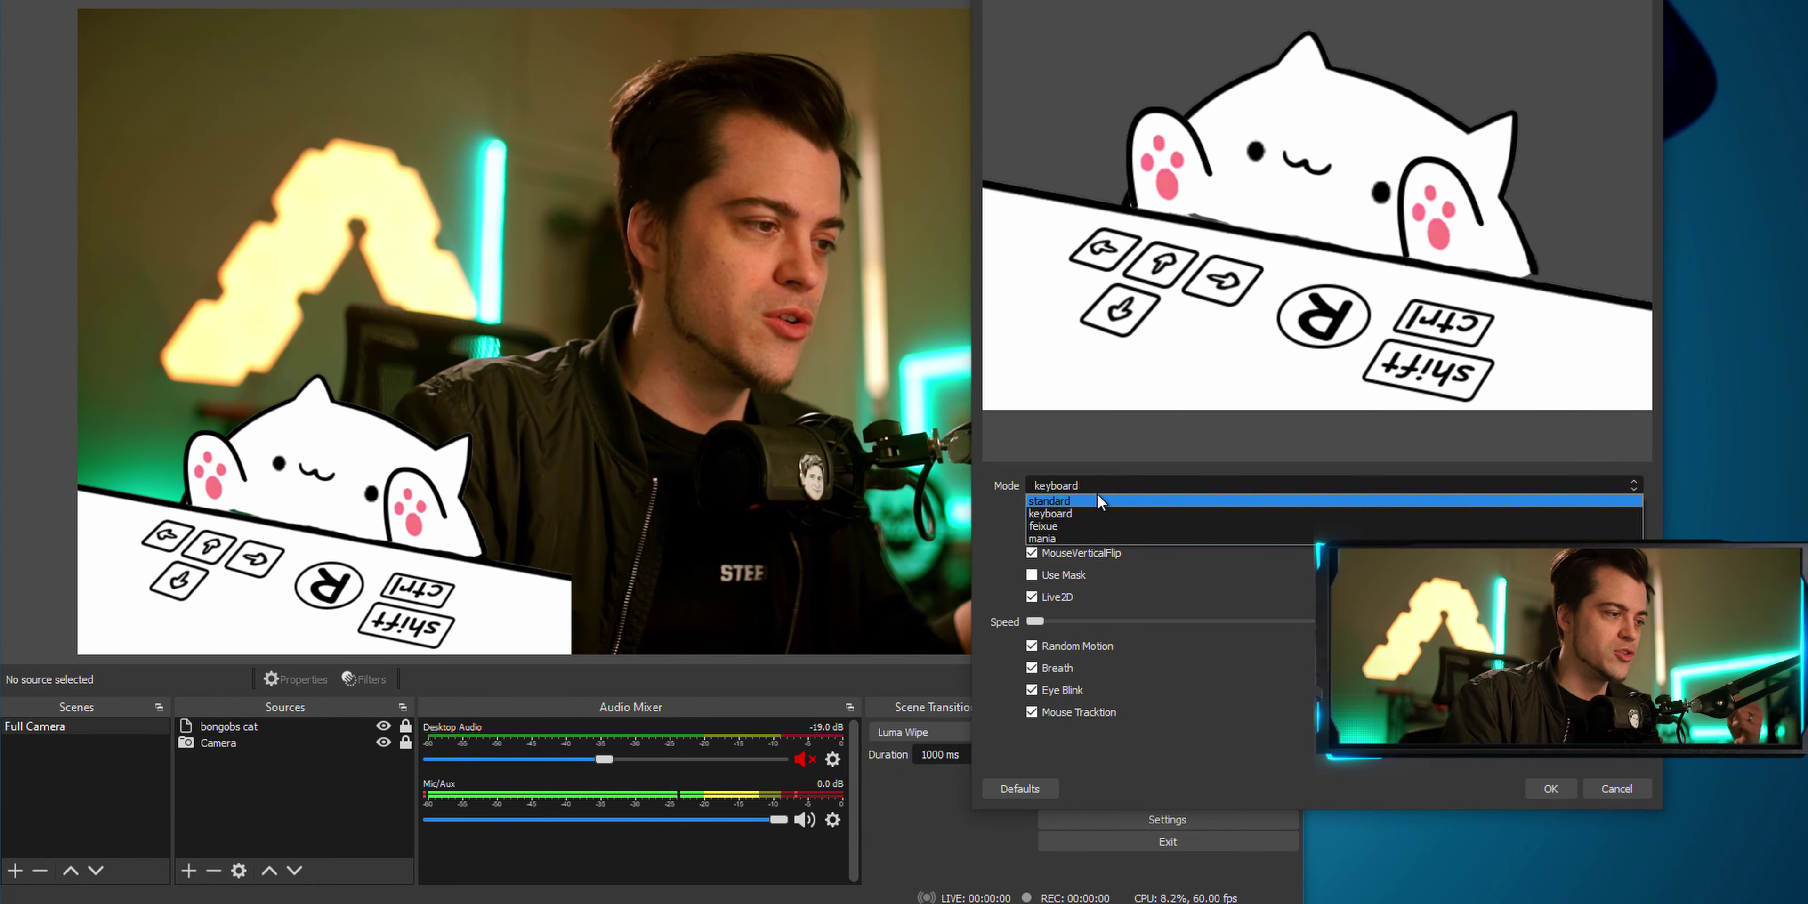
{"action": "left_click", "coordinate": [1098, 497]}
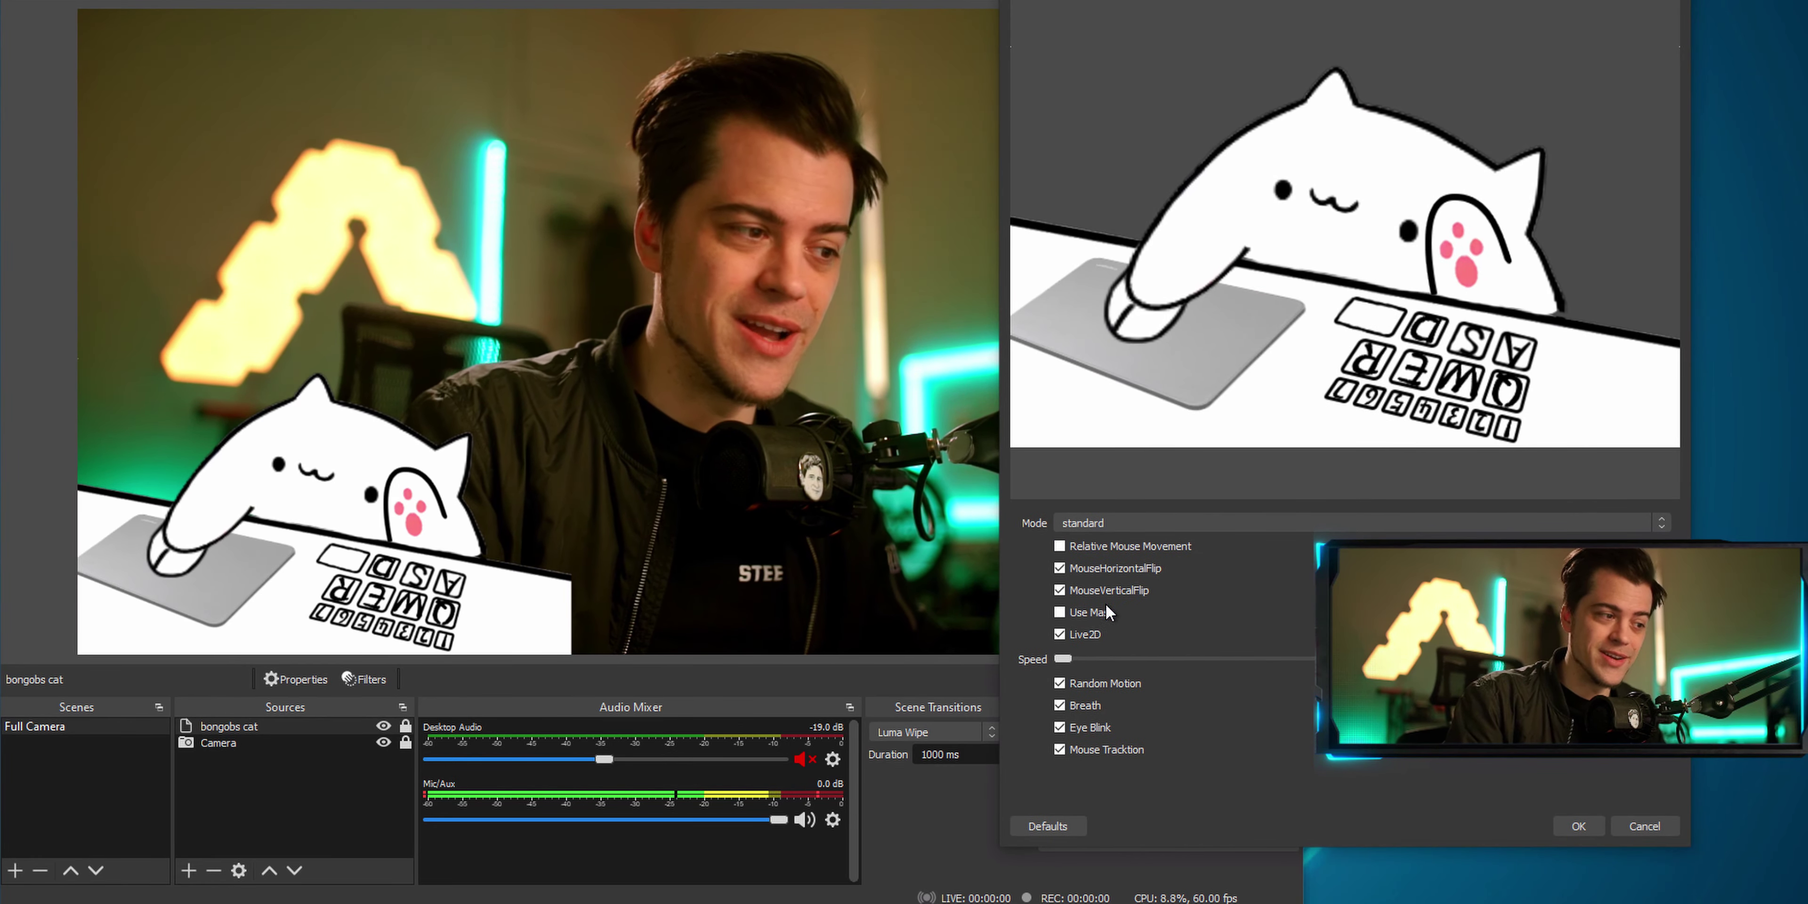
{"action": "left_click", "coordinate": [1092, 615]}
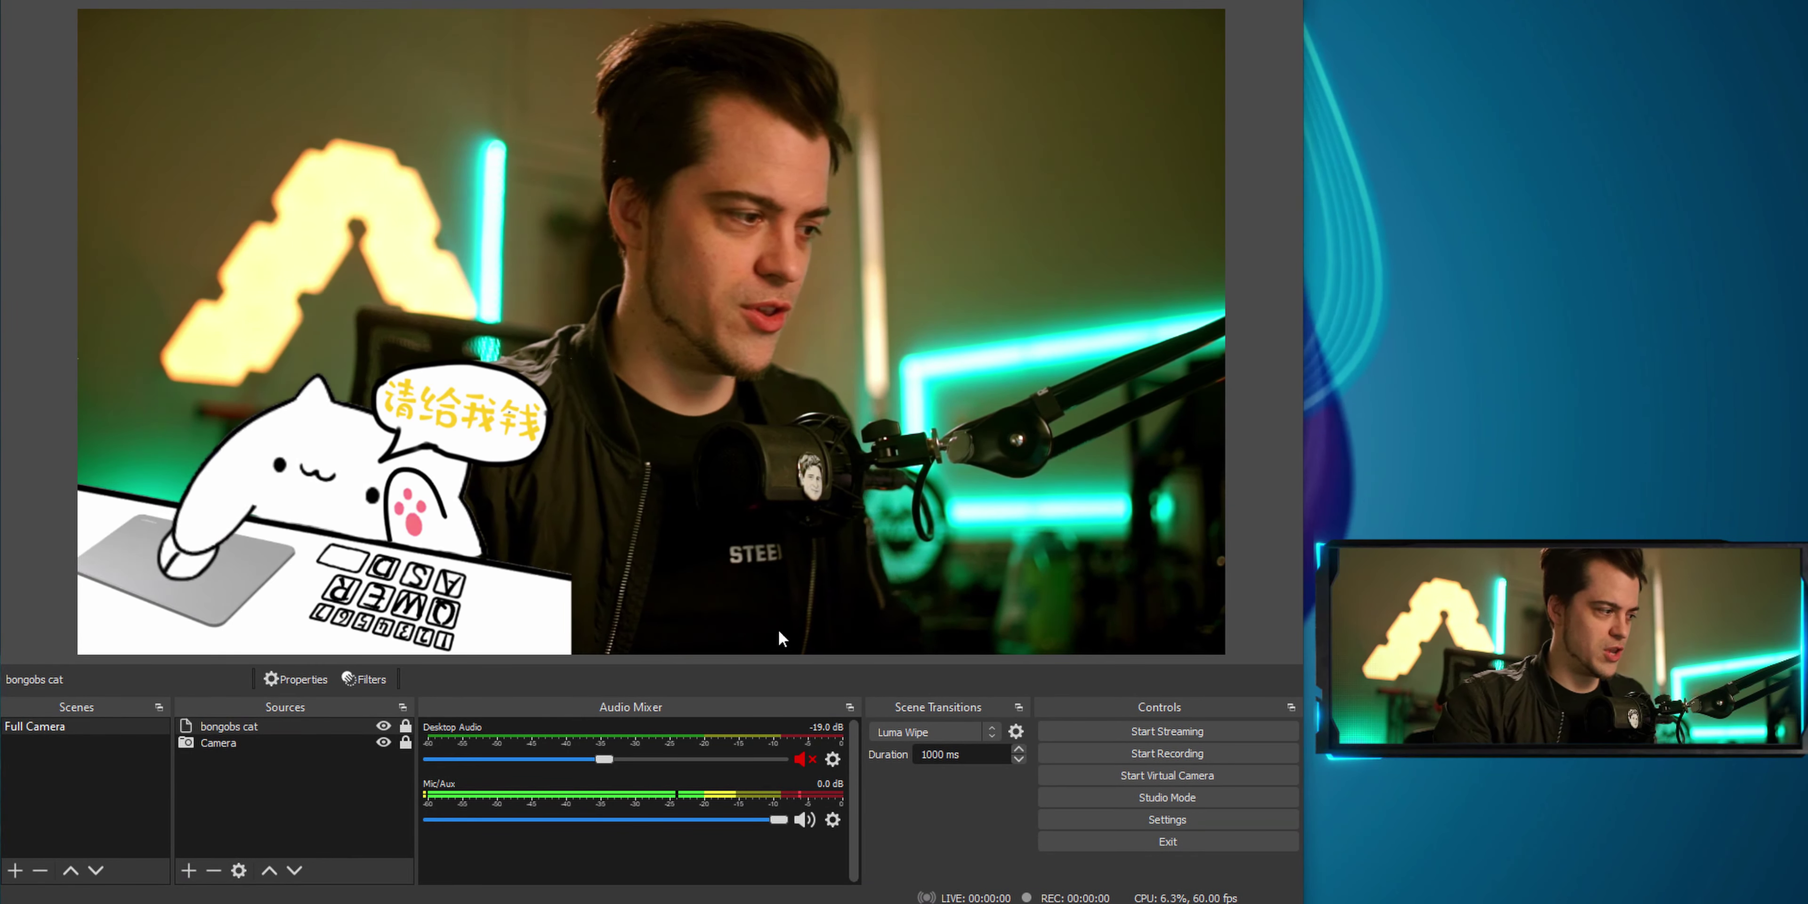
Step: Reopen the bongobs cat properties and test how the masked cat reacts to W and D keystrokes
{"action": "double_click", "coordinate": [295, 725]}
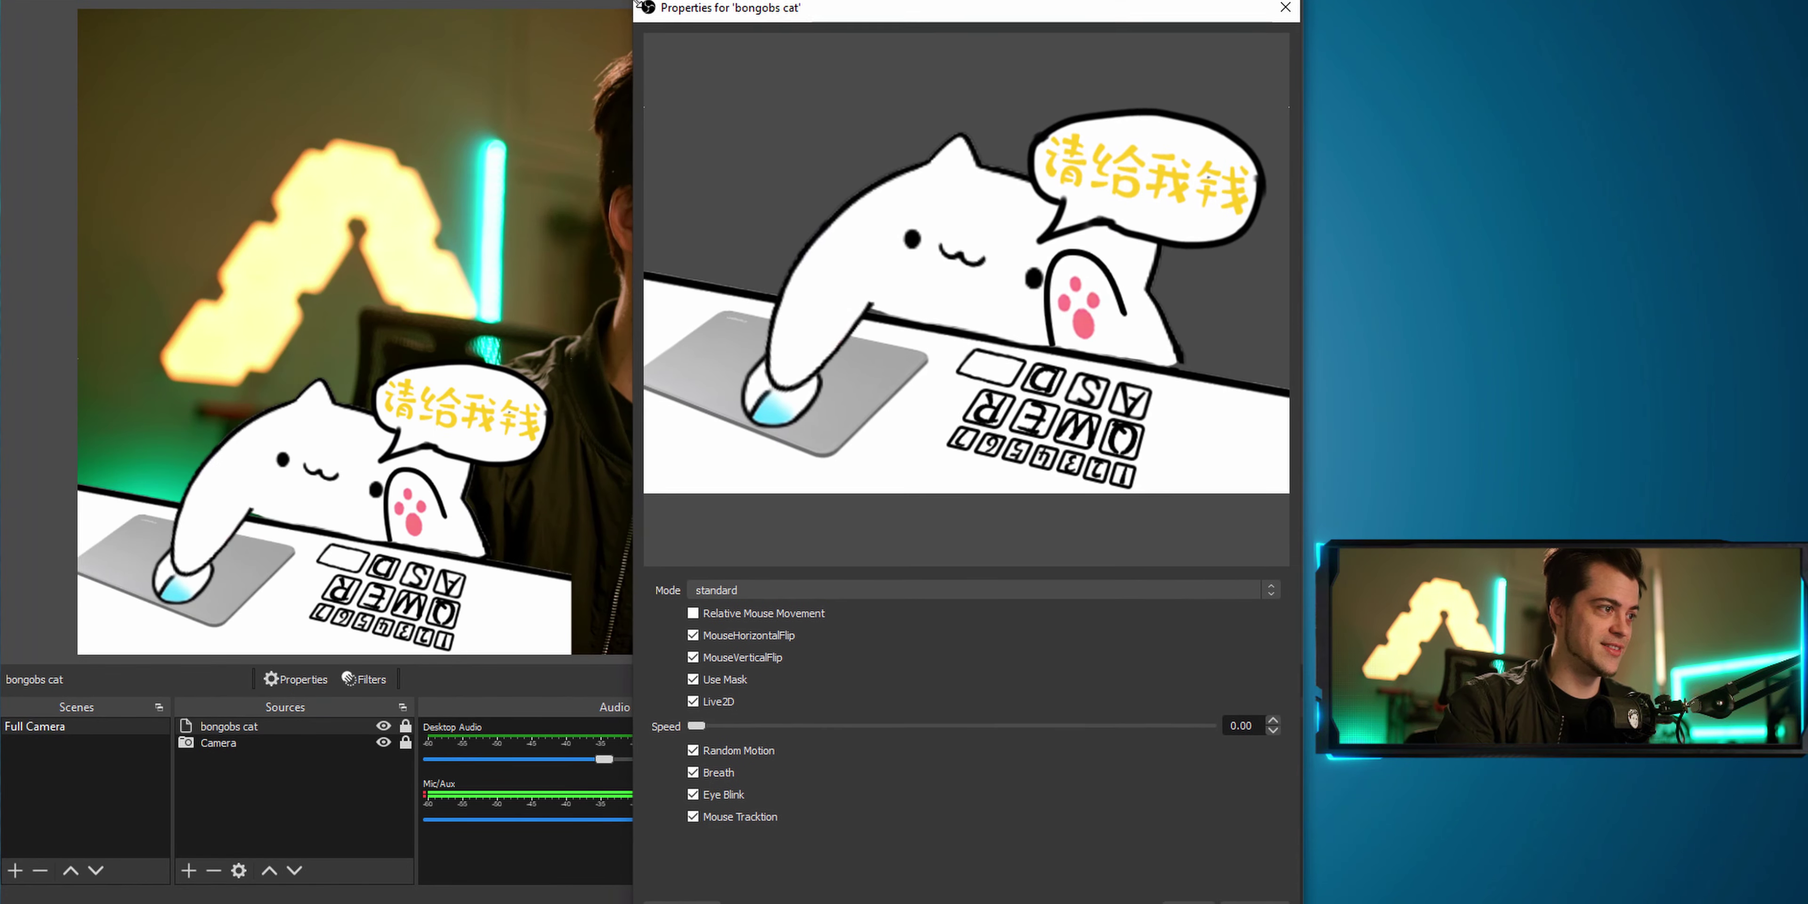
{"action": "left_click_drag", "start_coordinate": [807, 20], "coordinate": [1289, 4]}
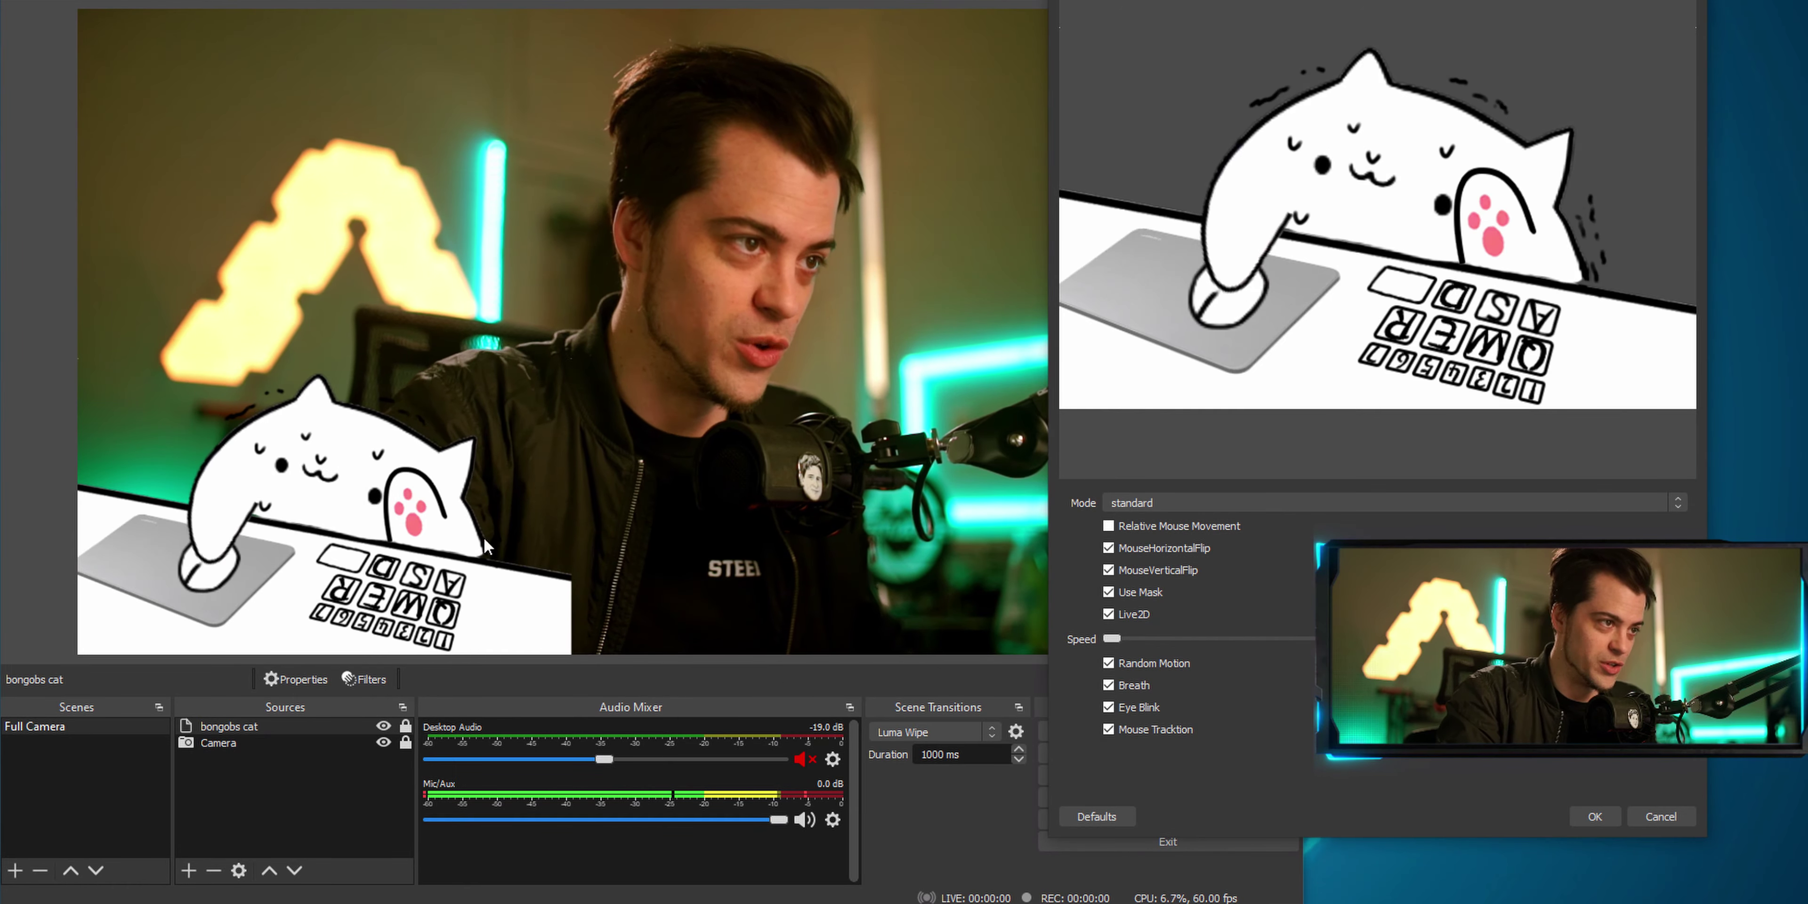
{"action": "left_click", "coordinate": [617, 422]}
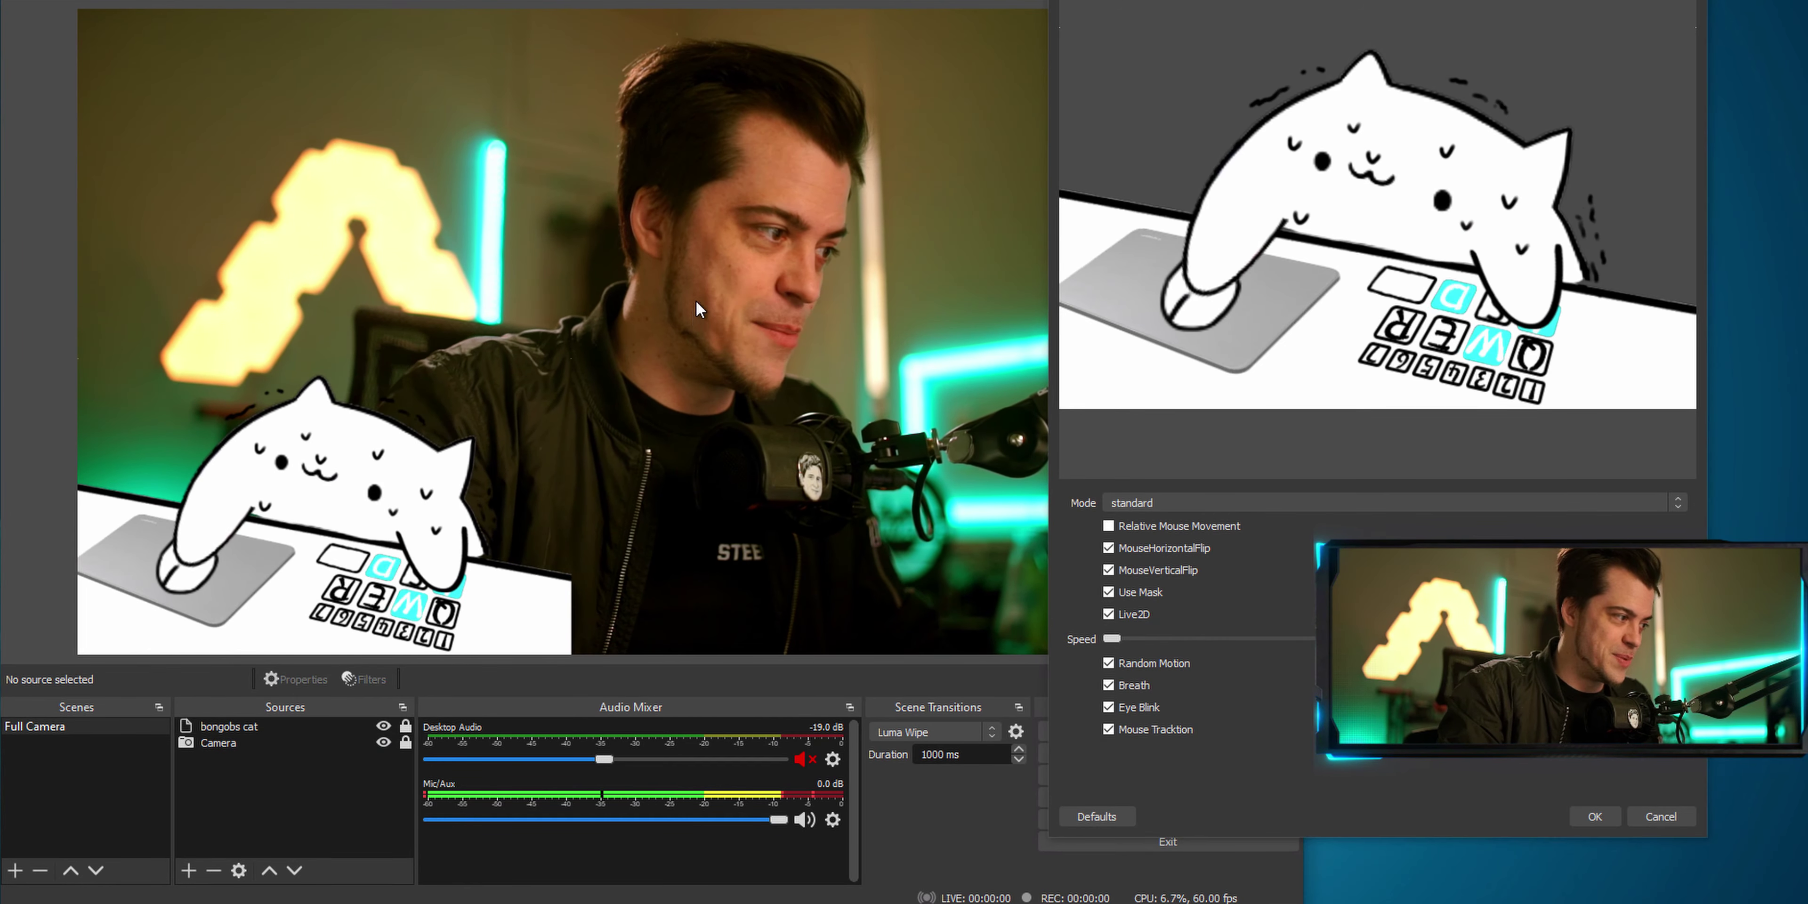
{"action": "key", "text": "w"}
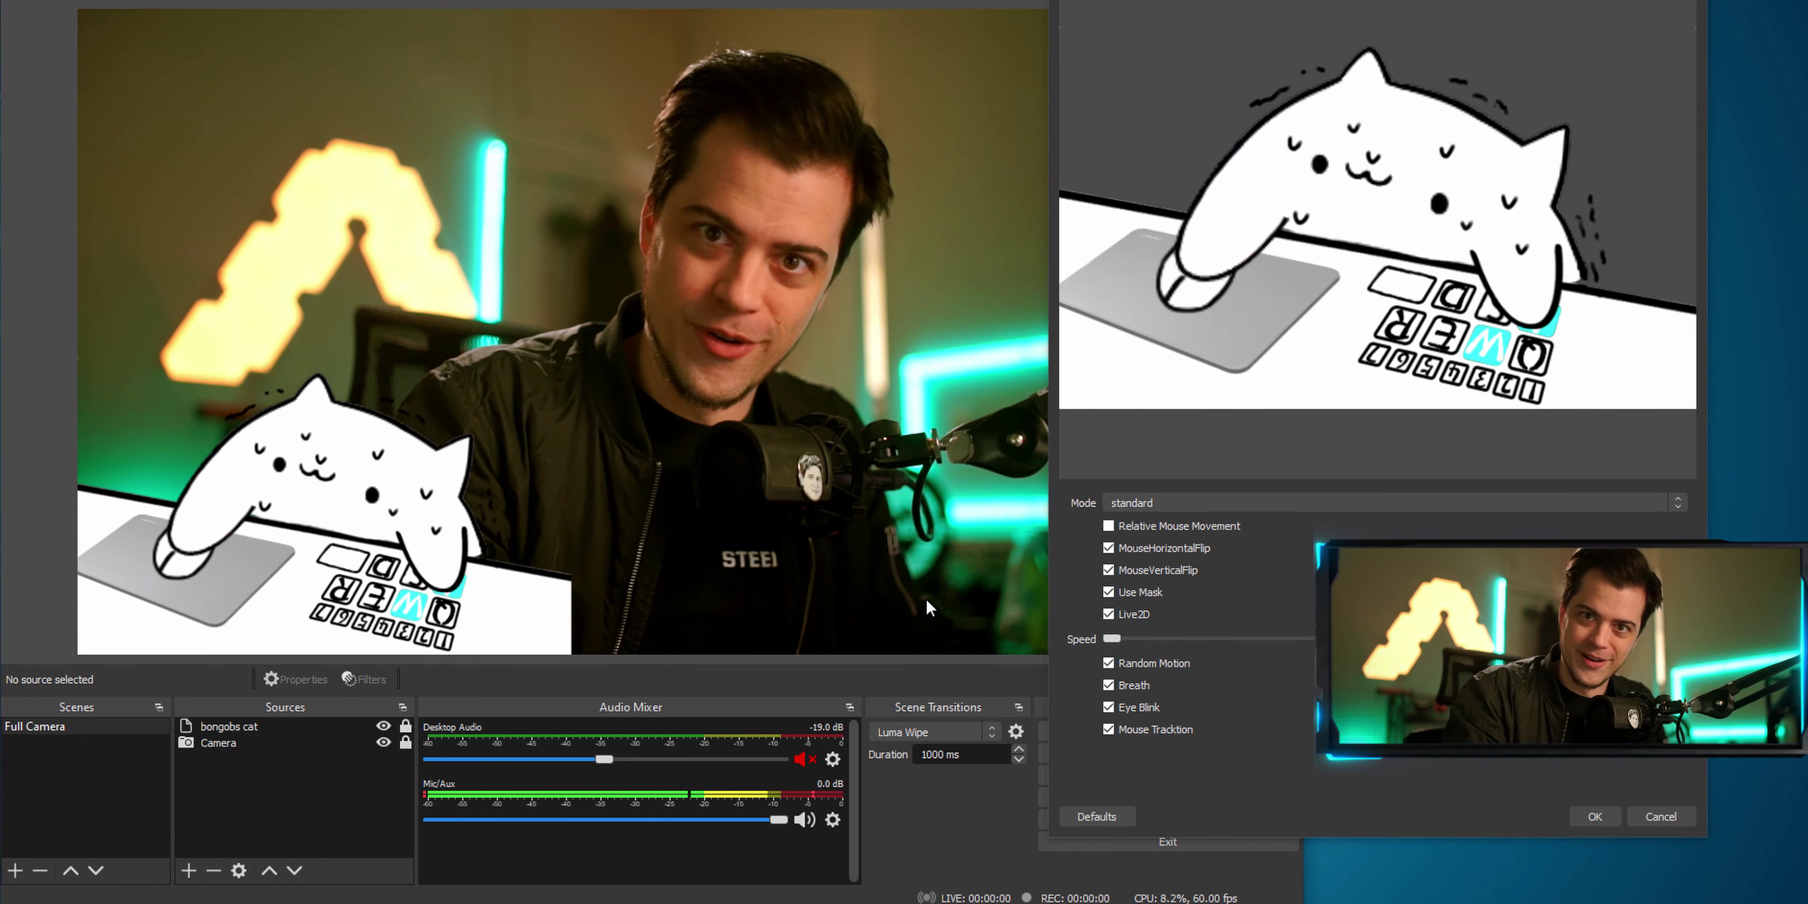
{"action": "key", "text": "d"}
{"action": "left_click", "coordinate": [1355, 501]}
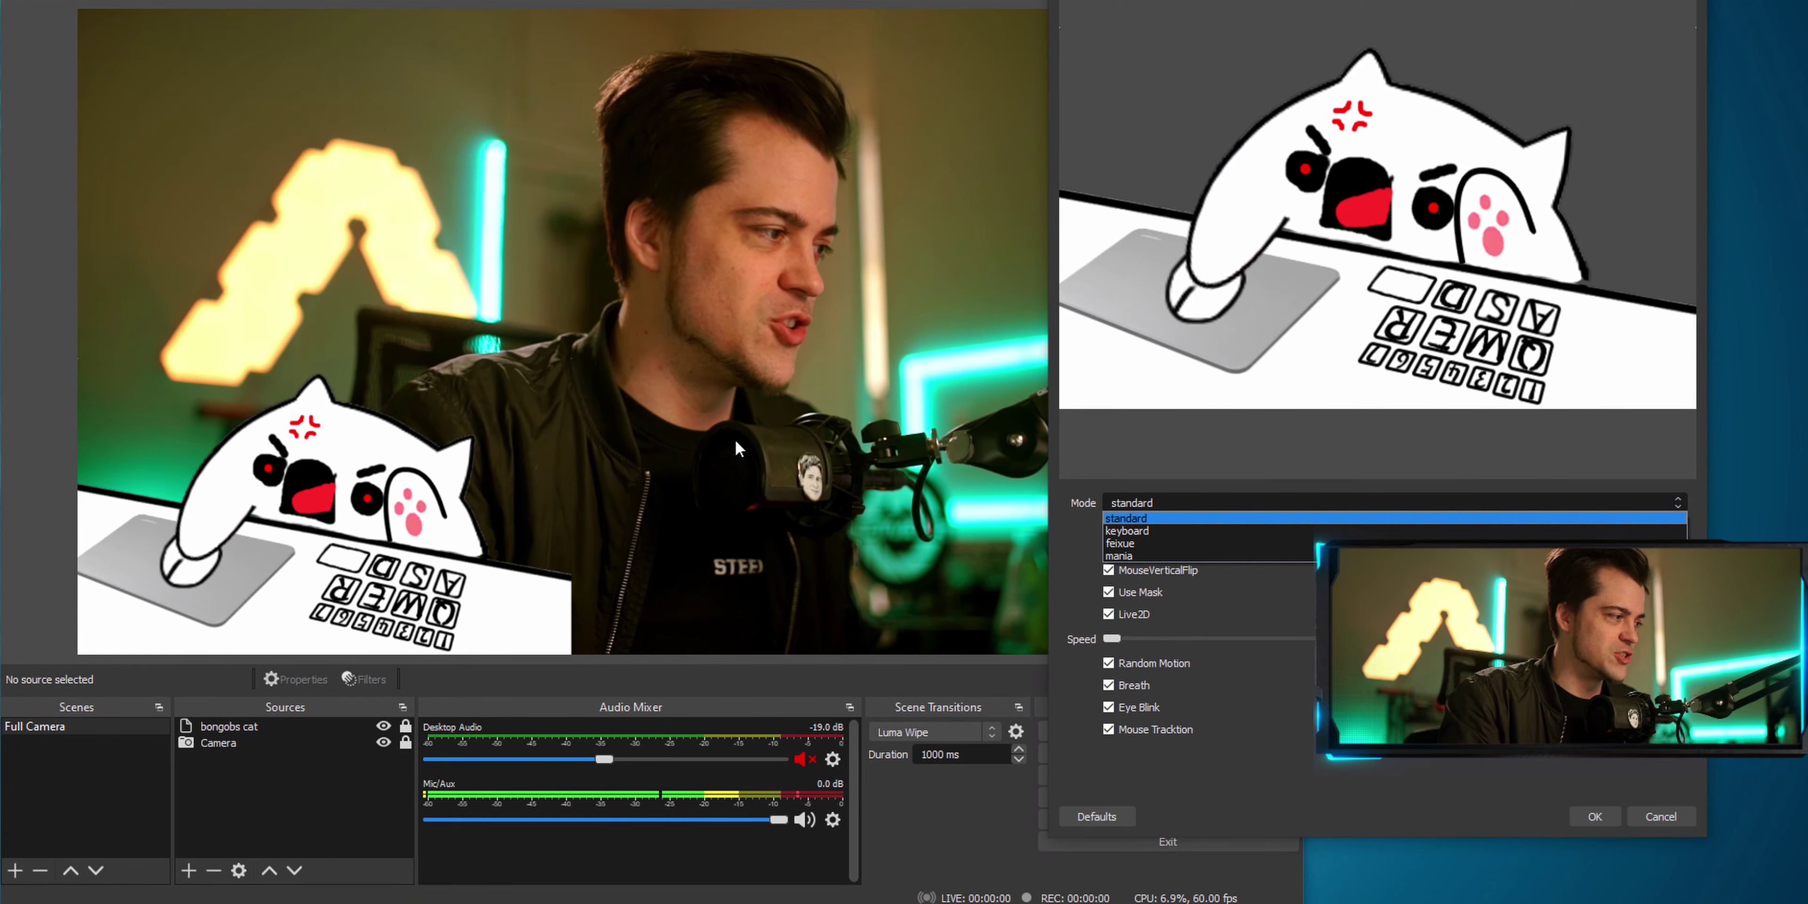
{"action": "left_click", "coordinate": [695, 553]}
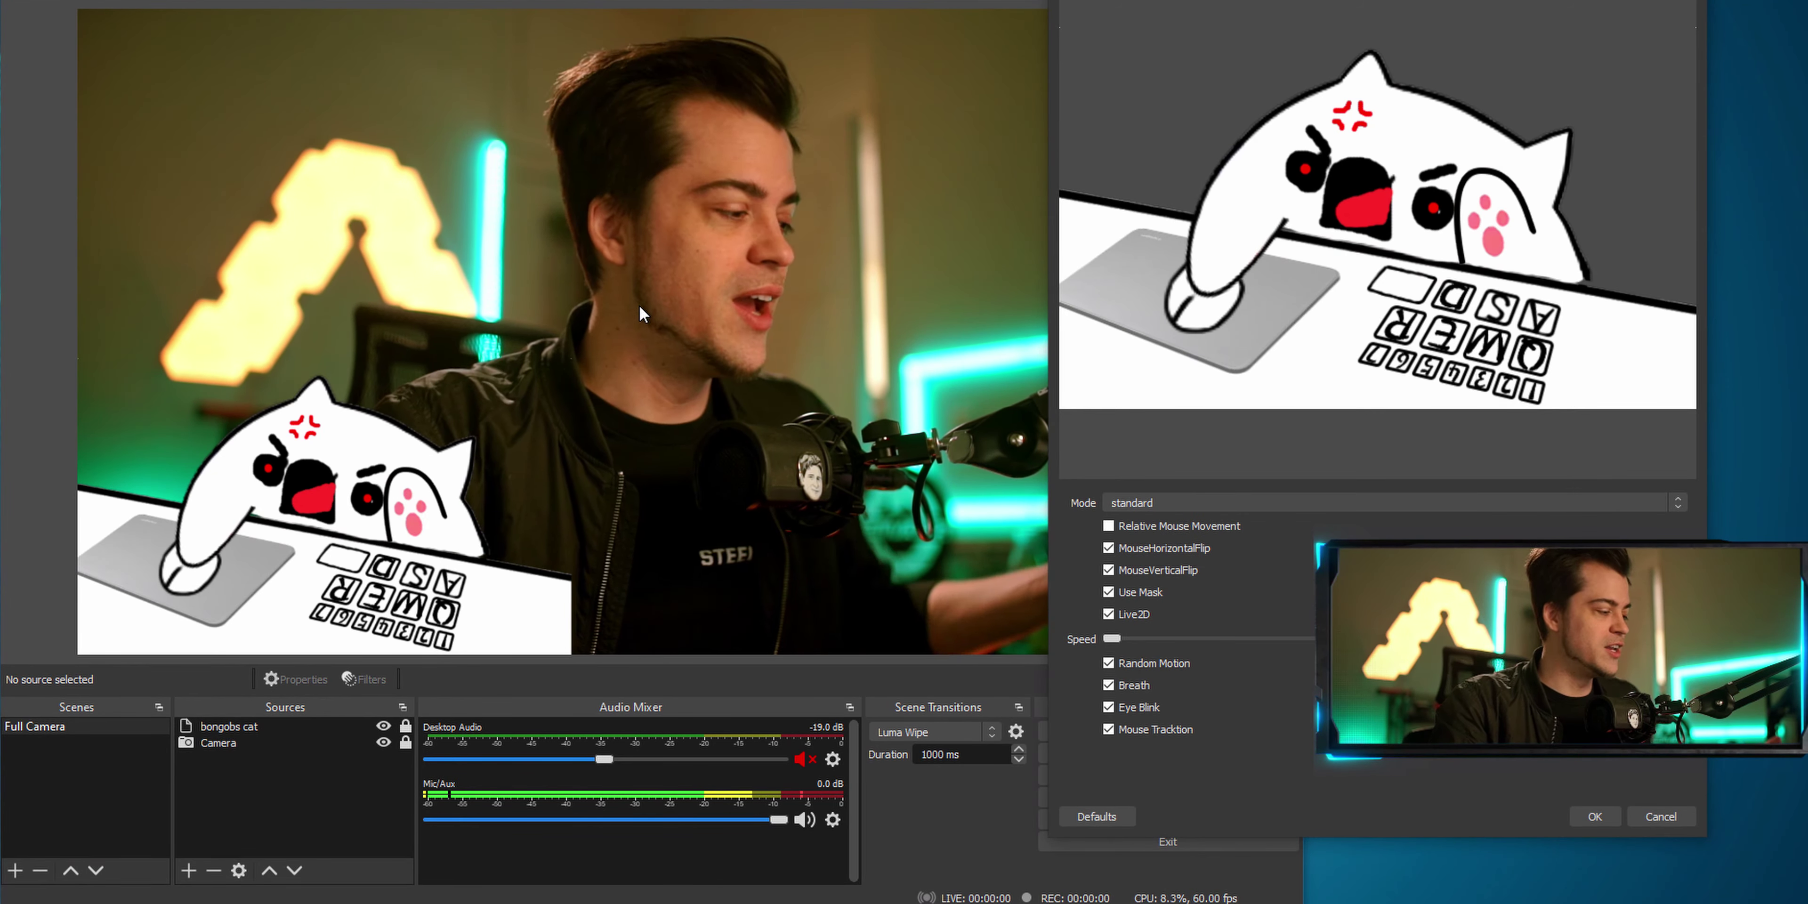
Step: Disable Use Mask for the bongobs cat, toggle Live2D off and back on, and raise its Speed
{"action": "left_click", "coordinate": [1140, 593]}
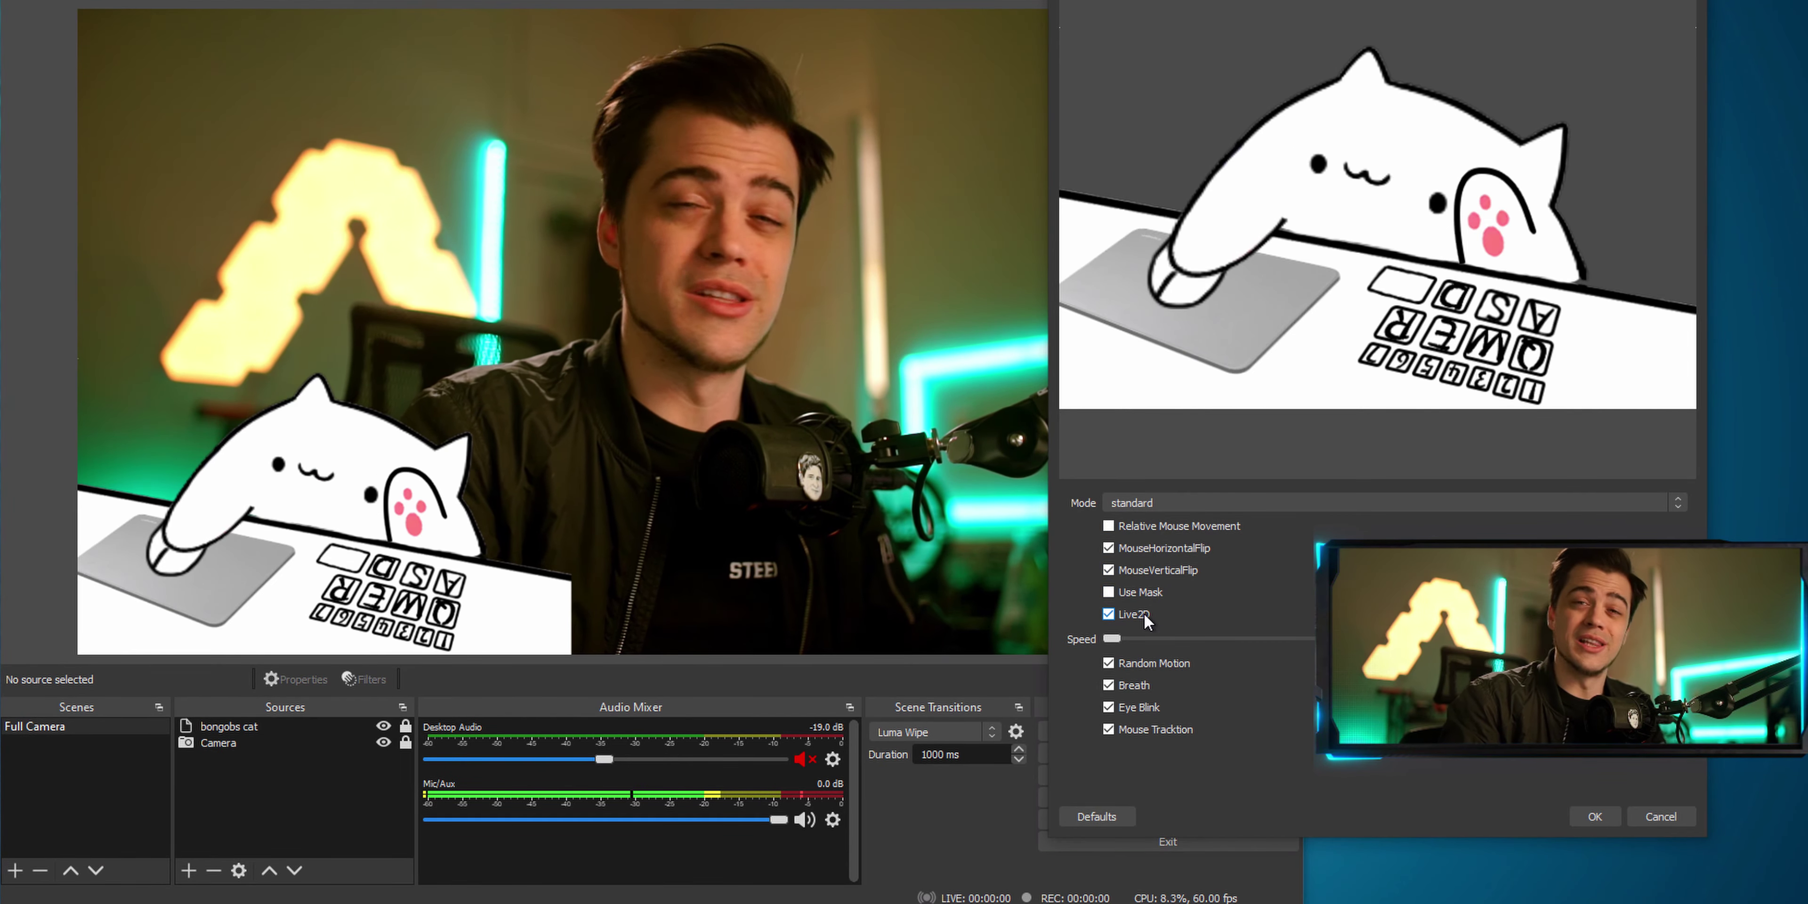
{"action": "left_click", "coordinate": [1146, 615]}
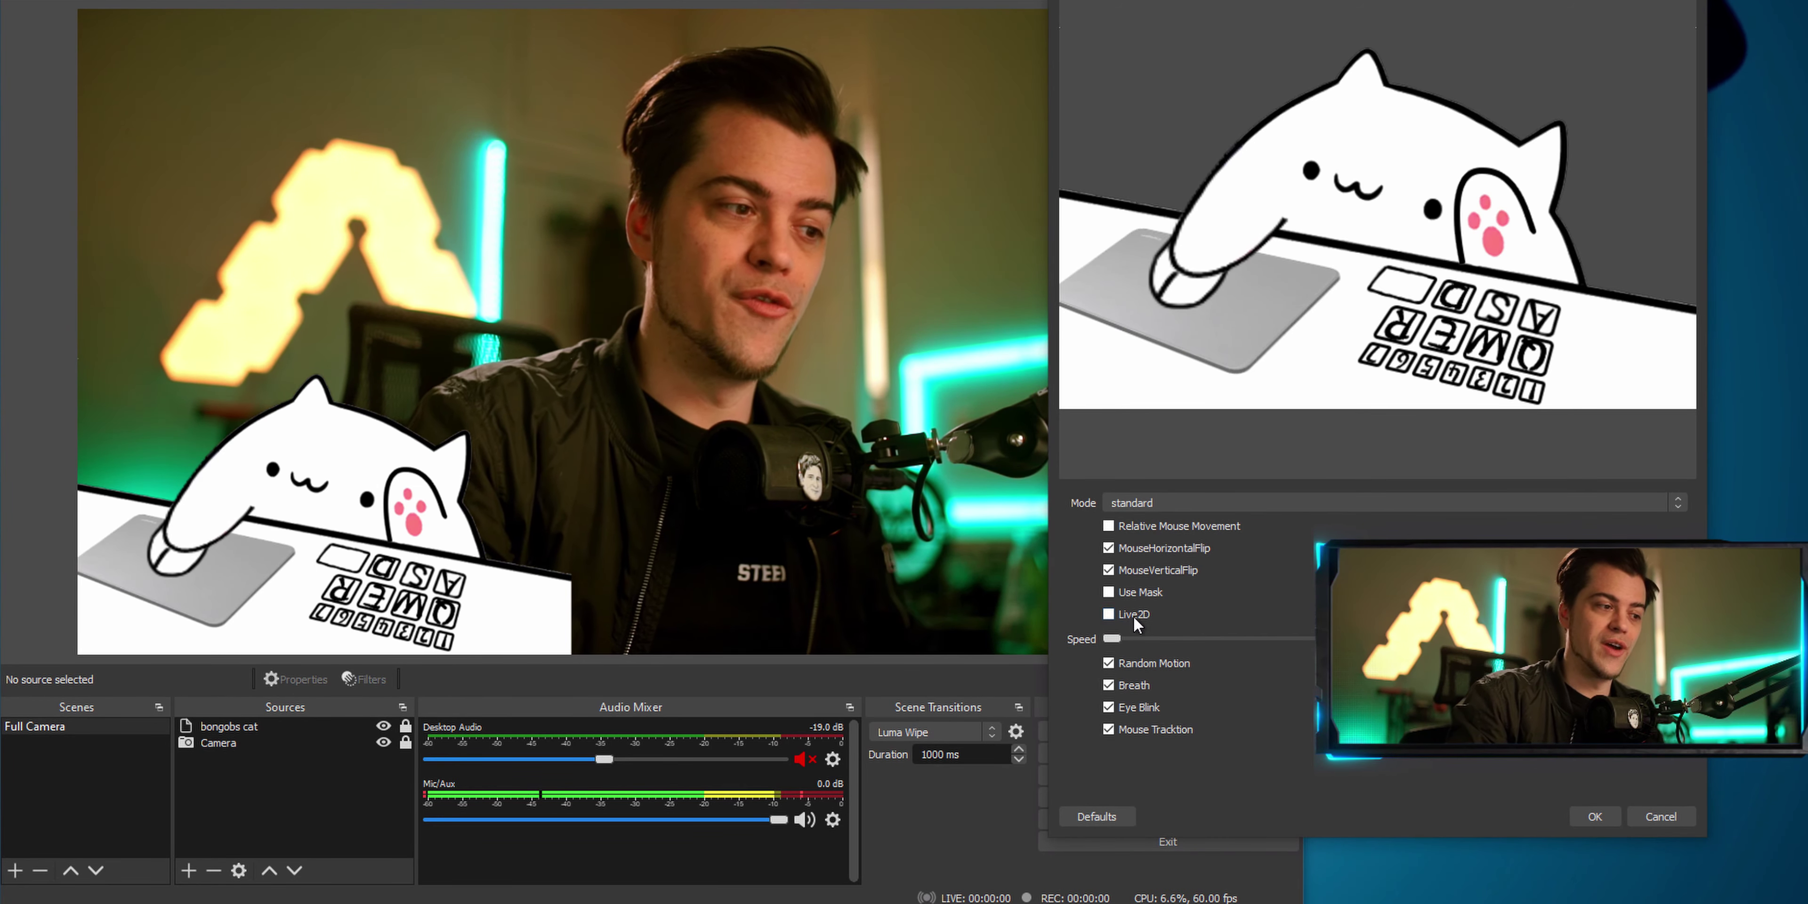
{"action": "left_click", "coordinate": [1139, 617]}
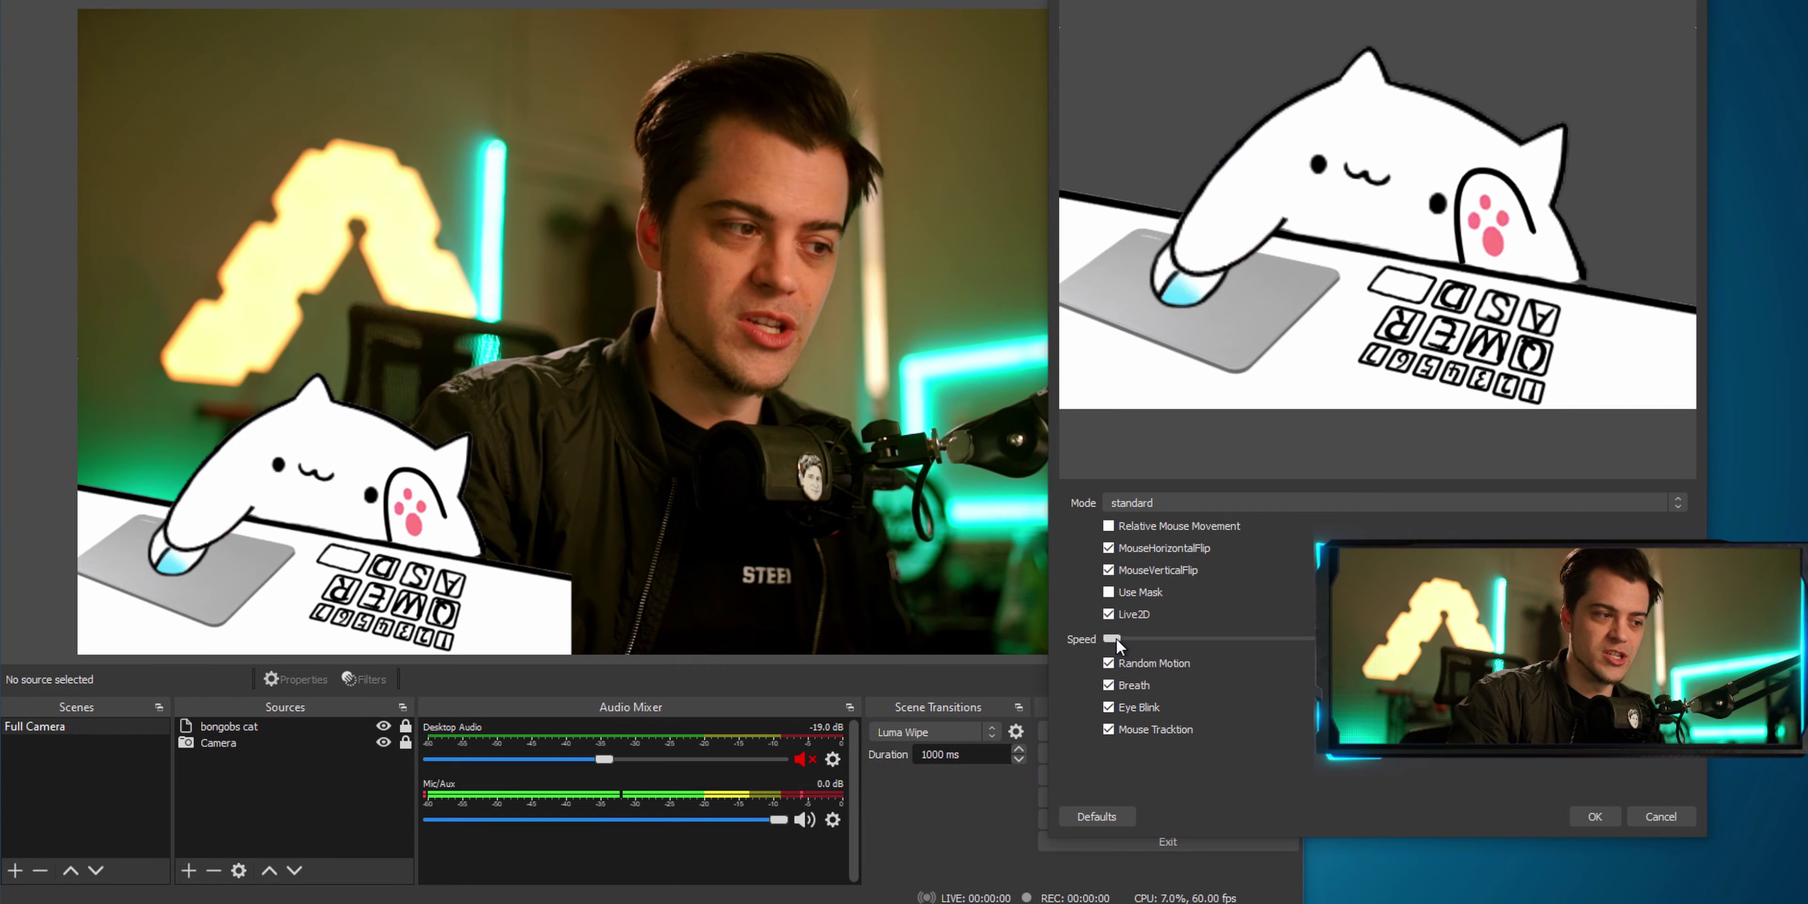
{"action": "left_click_drag", "start_coordinate": [1114, 639], "coordinate": [1185, 639]}
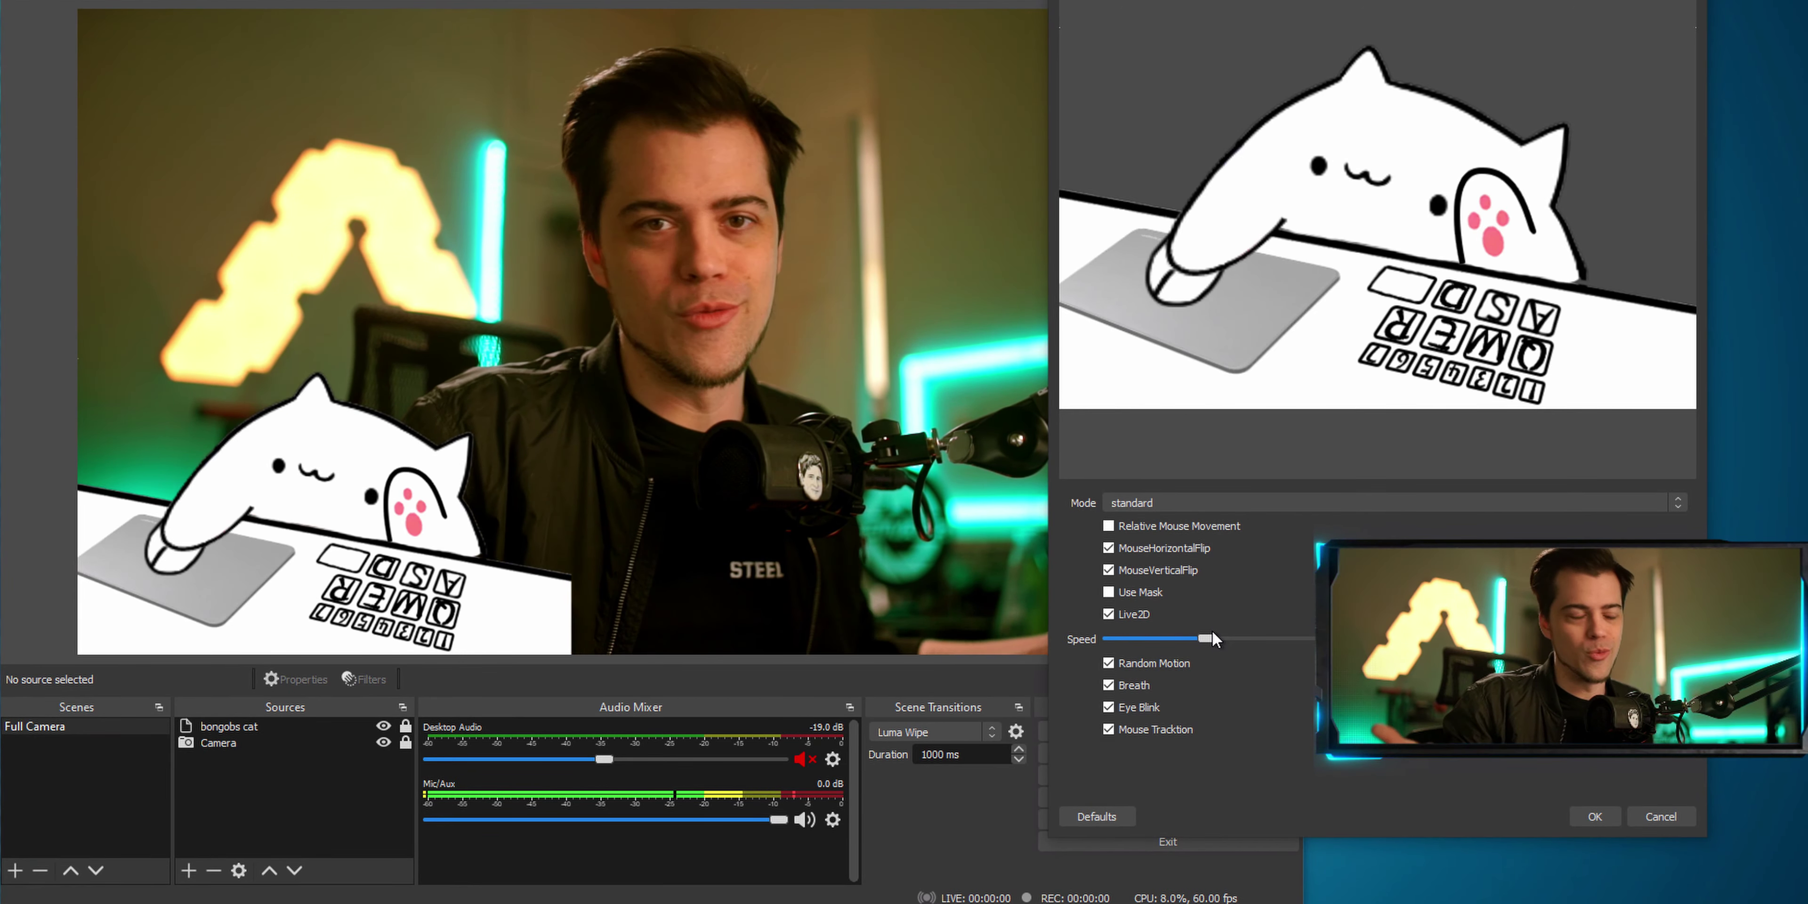
Step: Switch the bongobs cat to mania mode, test its four pads with D, F, J and K keystrokes, and accept the properties
{"action": "left_click_drag", "start_coordinate": [1212, 631], "coordinate": [1396, 639]}
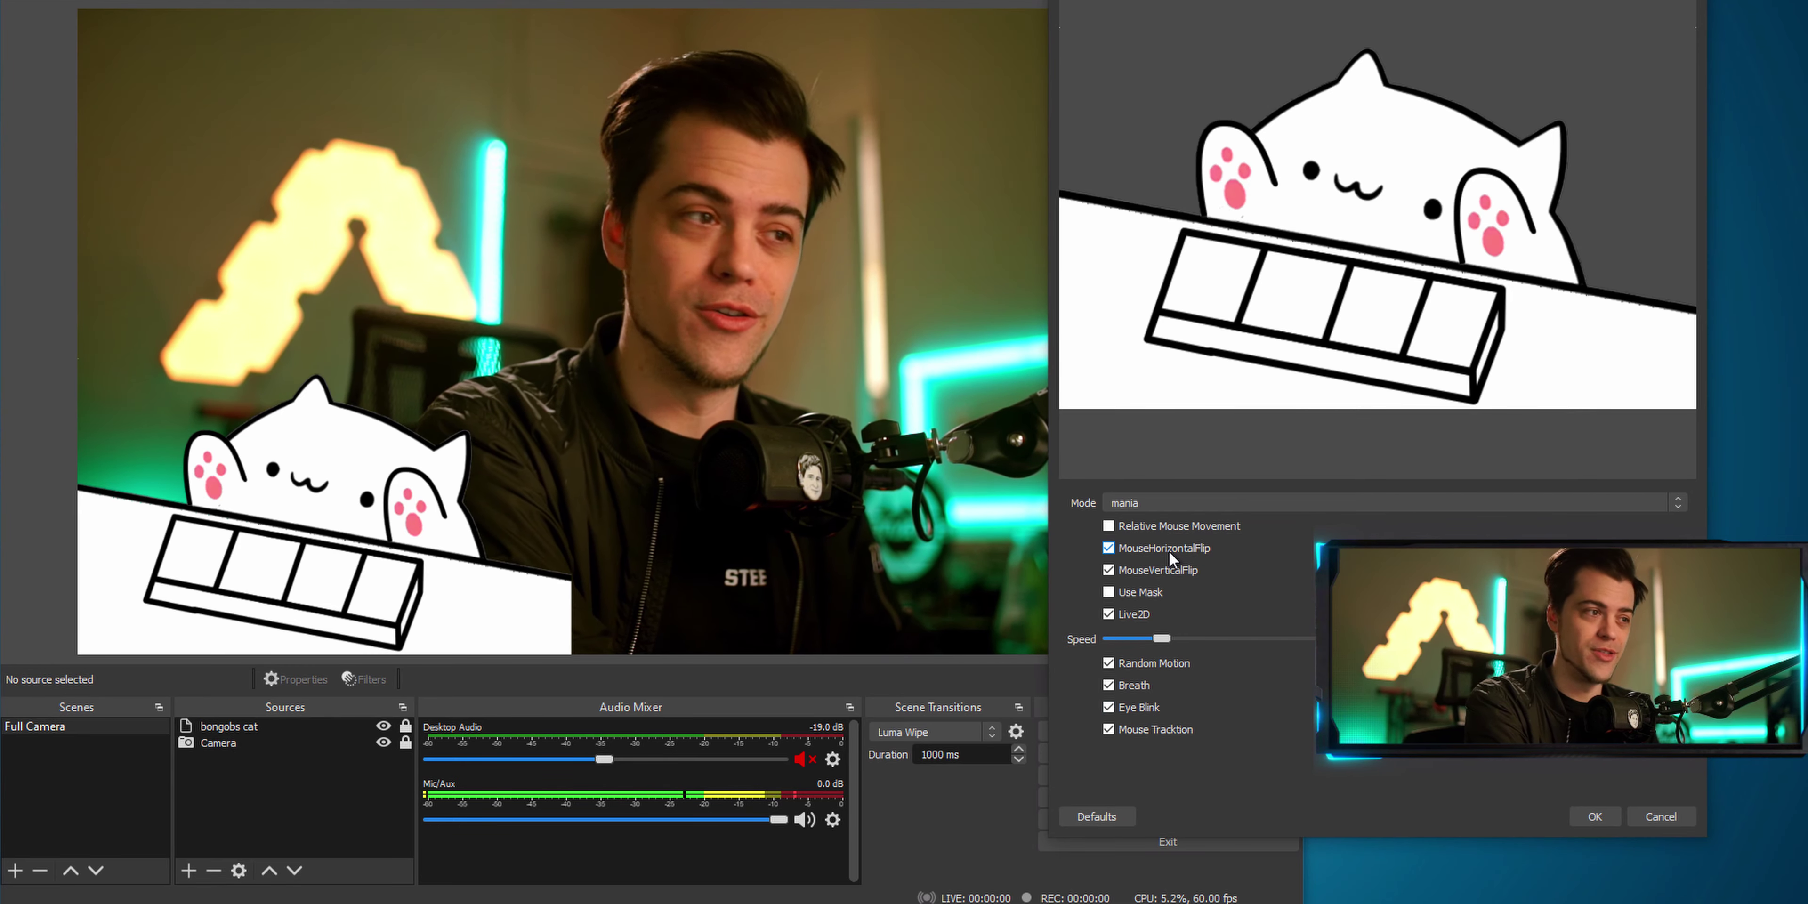
{"action": "key", "text": "d"}
{"action": "key", "text": "f"}
{"action": "key", "text": "j"}
{"action": "key", "text": "k"}
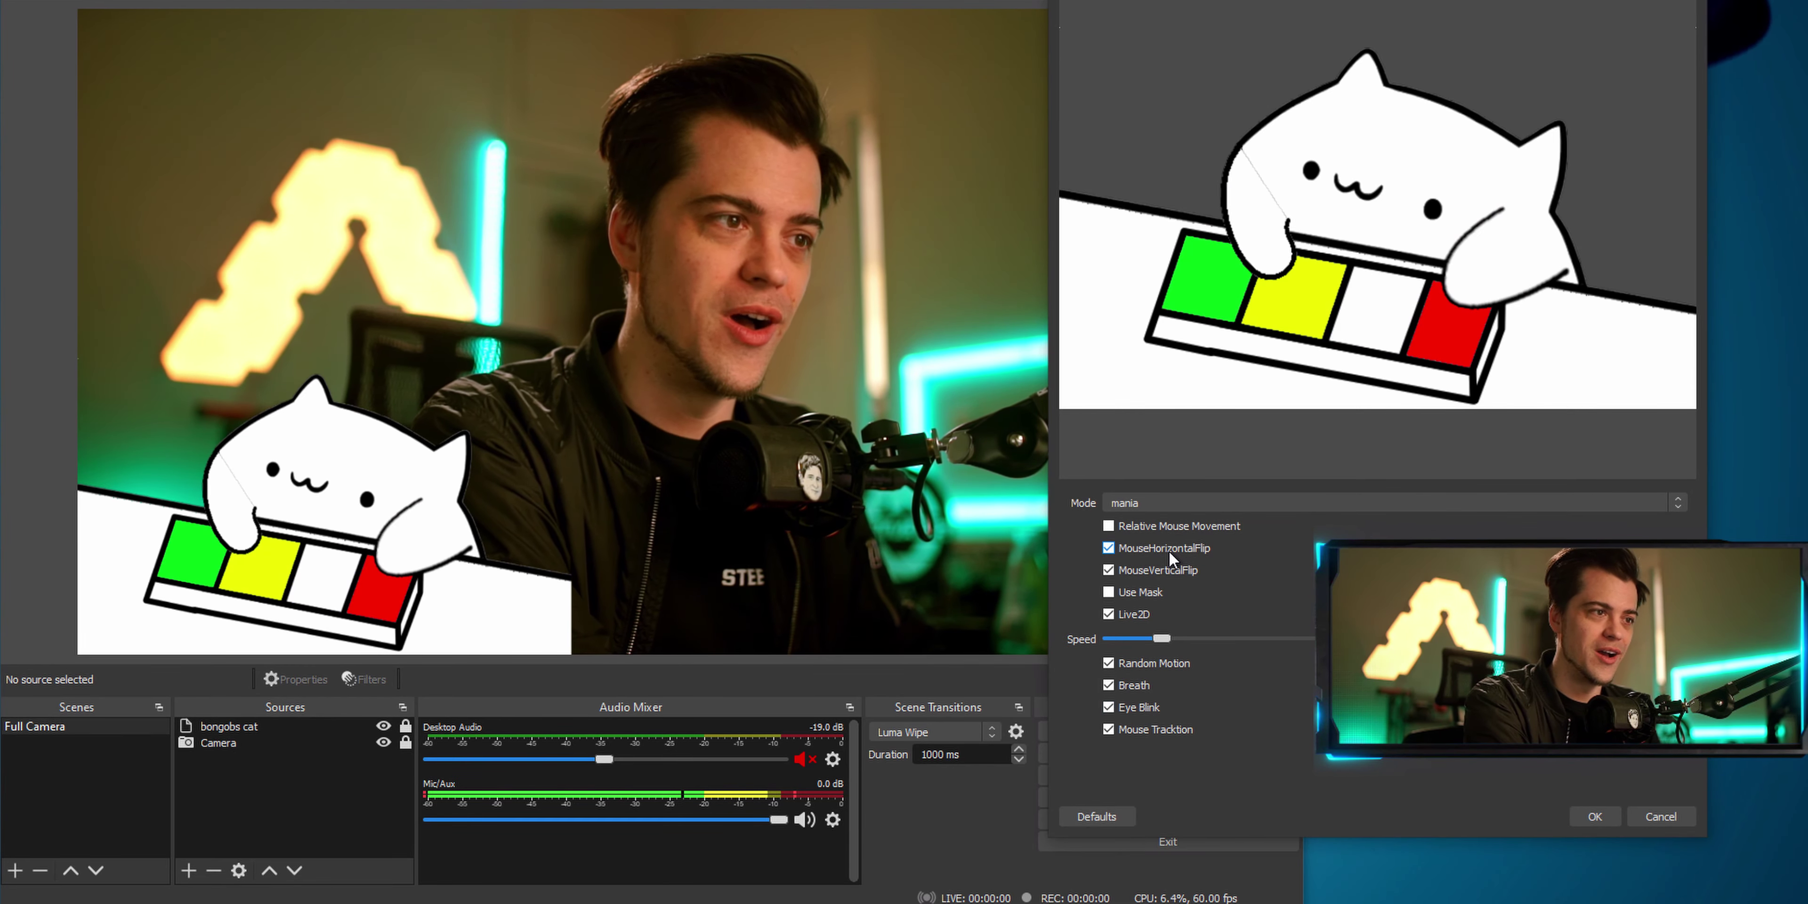
{"action": "key", "text": "d"}
{"action": "key", "text": "k"}
{"action": "key", "text": "d"}
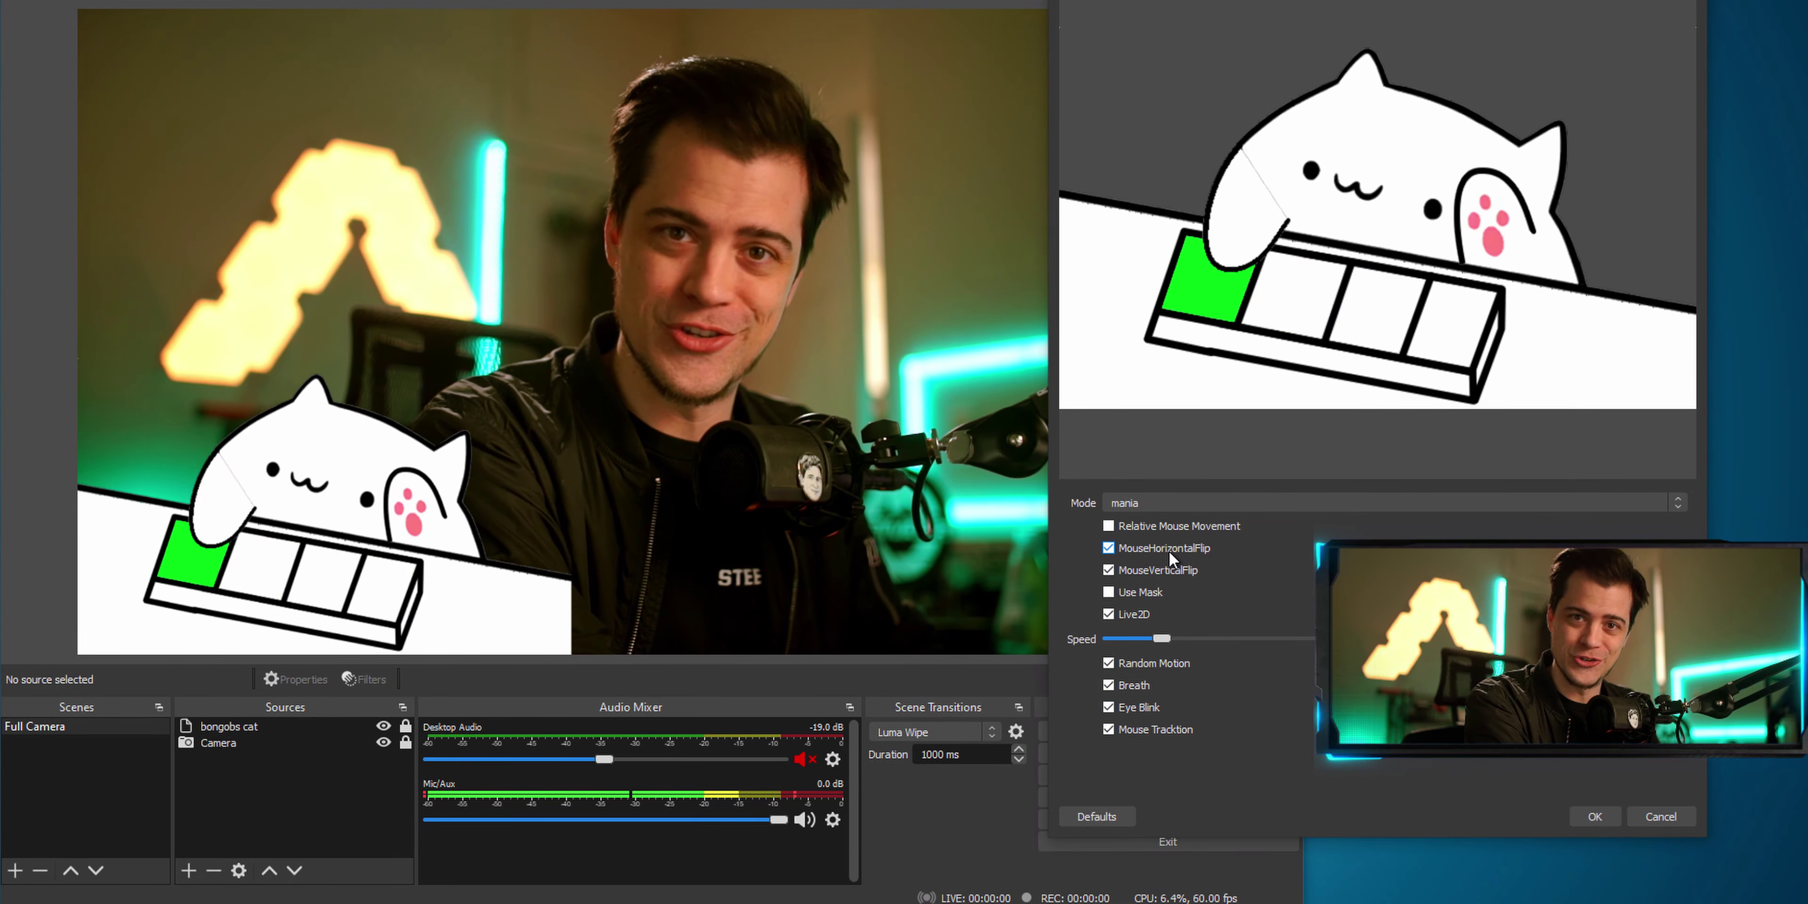
{"action": "key", "text": "j"}
{"action": "key", "text": "d"}
{"action": "key", "text": "k"}
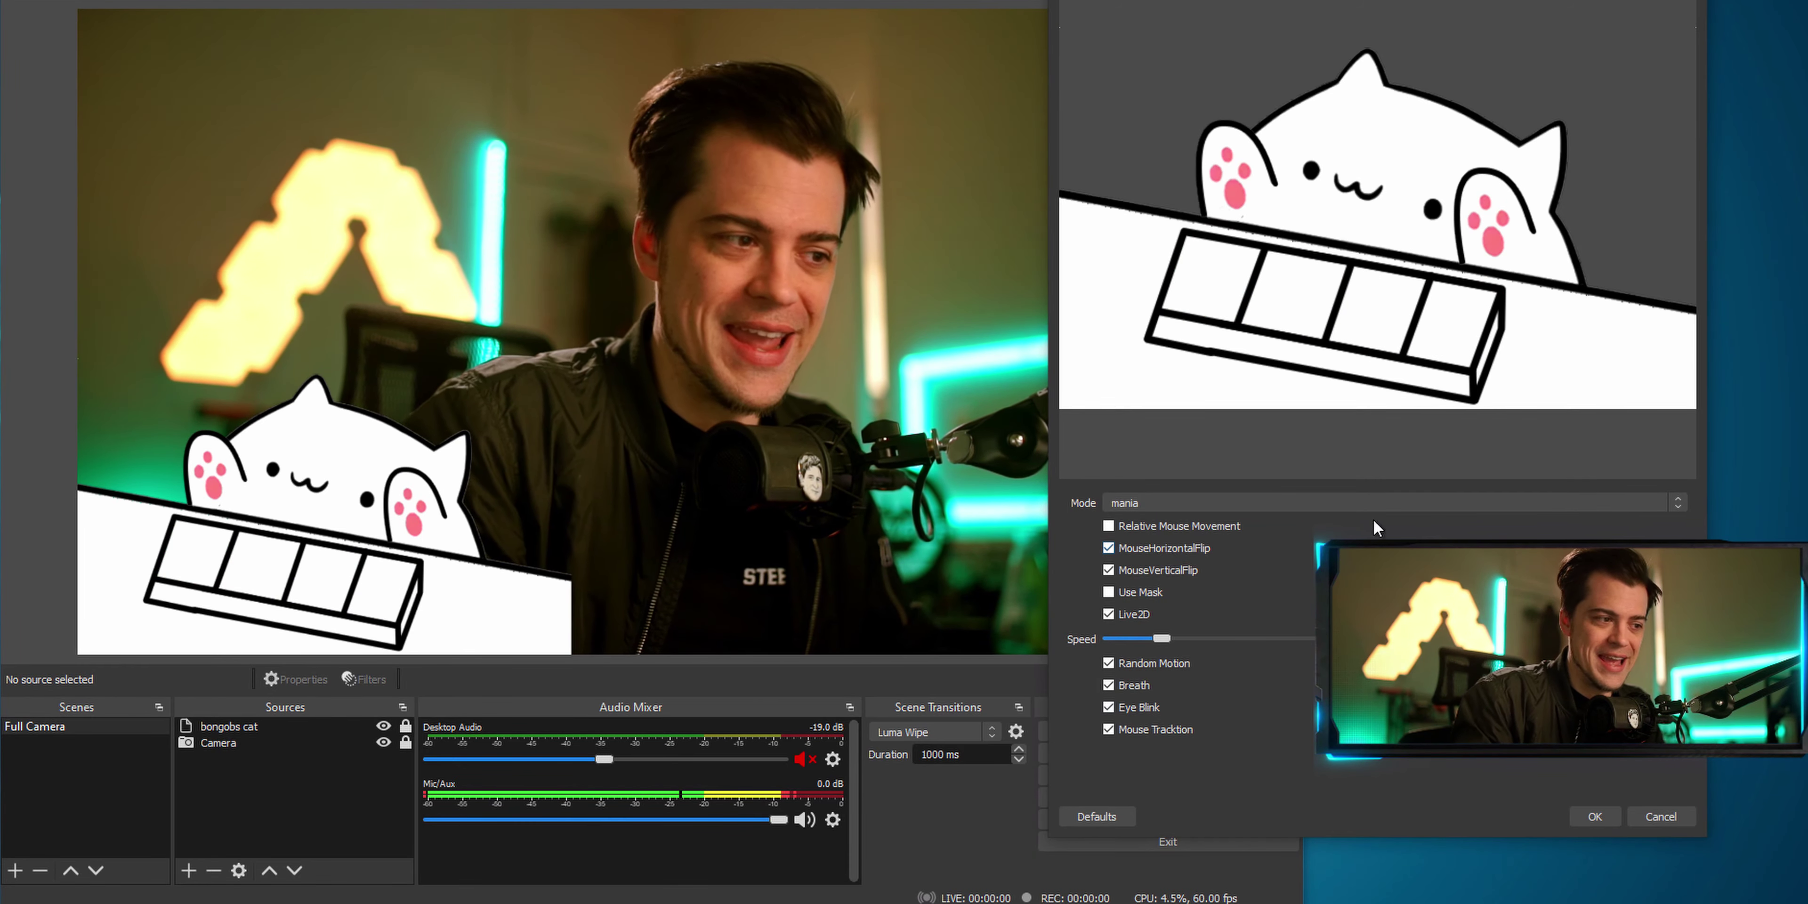
{"action": "left_click", "coordinate": [1579, 812]}
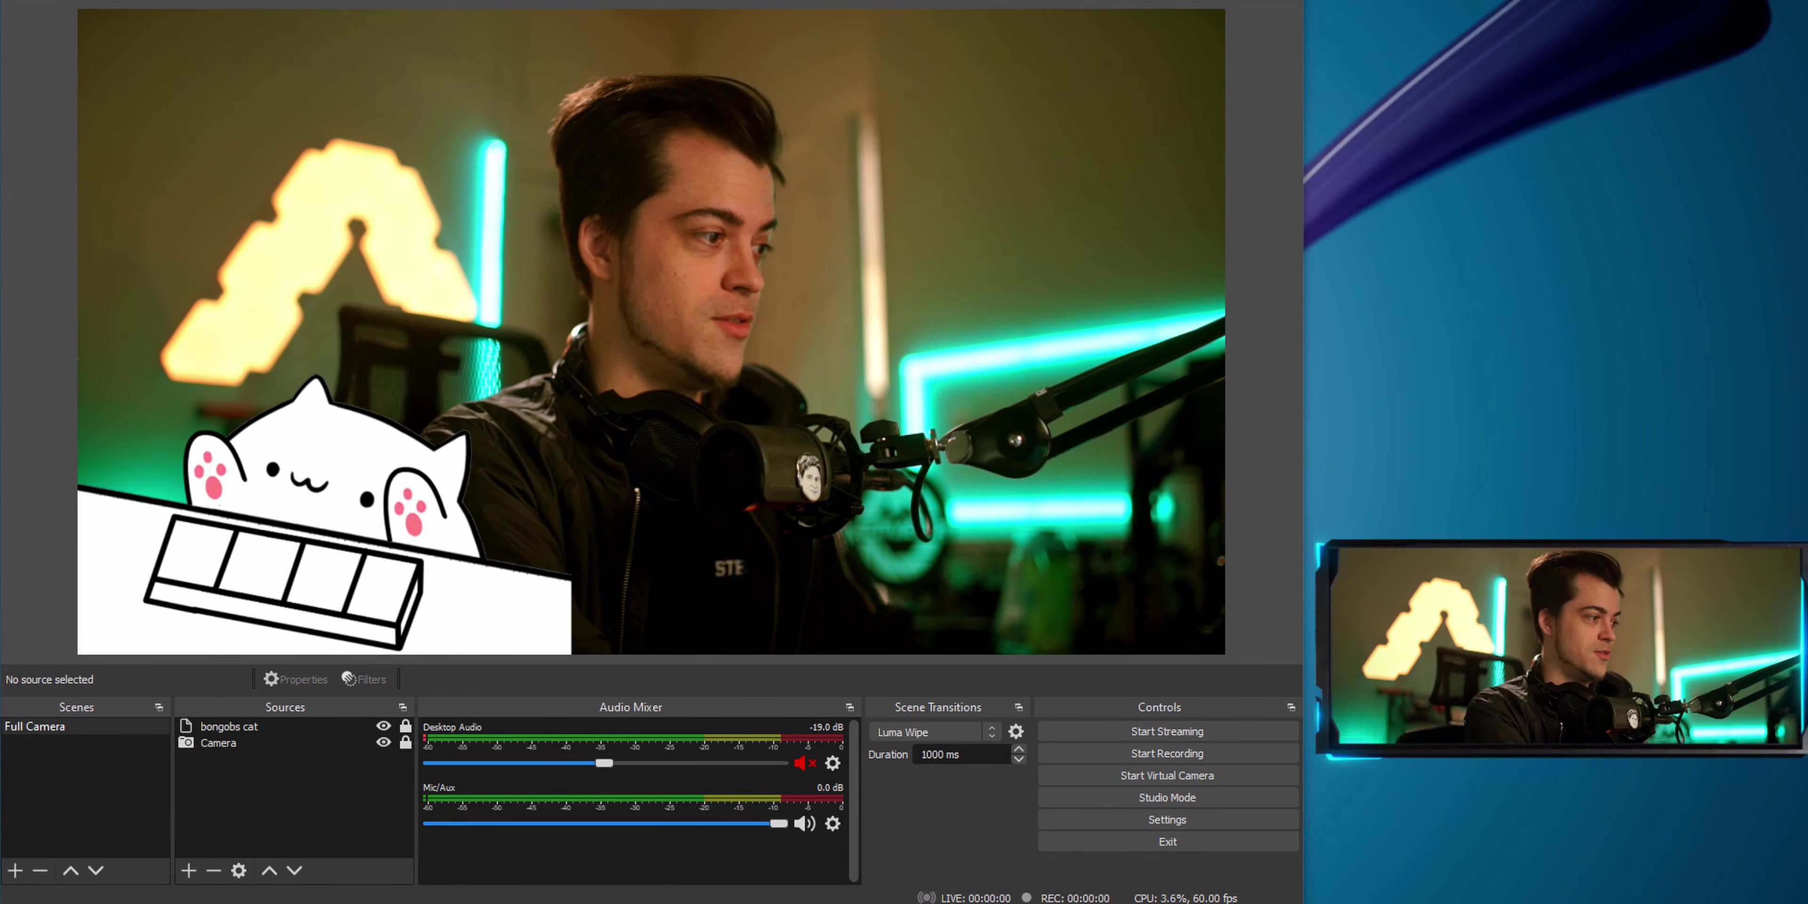
Step: Check how the mania-mode cat in the Full Camera scene reacts to F, K and D keystrokes
{"action": "key", "text": "f"}
{"action": "key", "text": "k"}
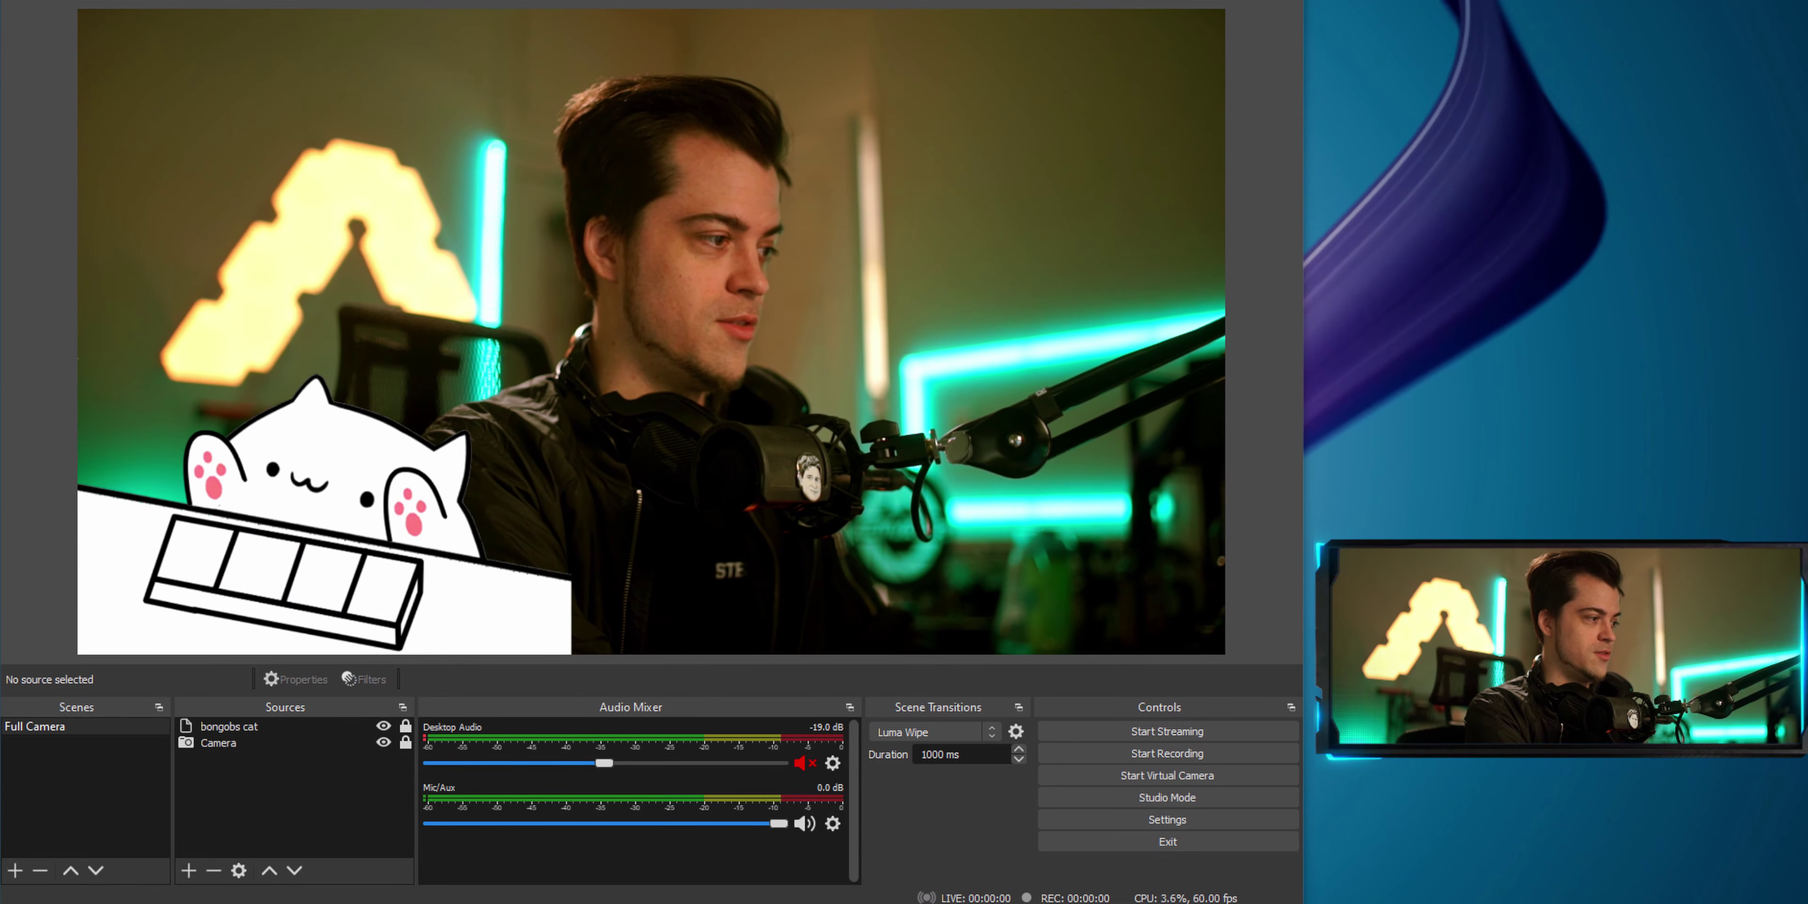
{"action": "key", "text": "d"}
{"action": "key", "text": "d"}
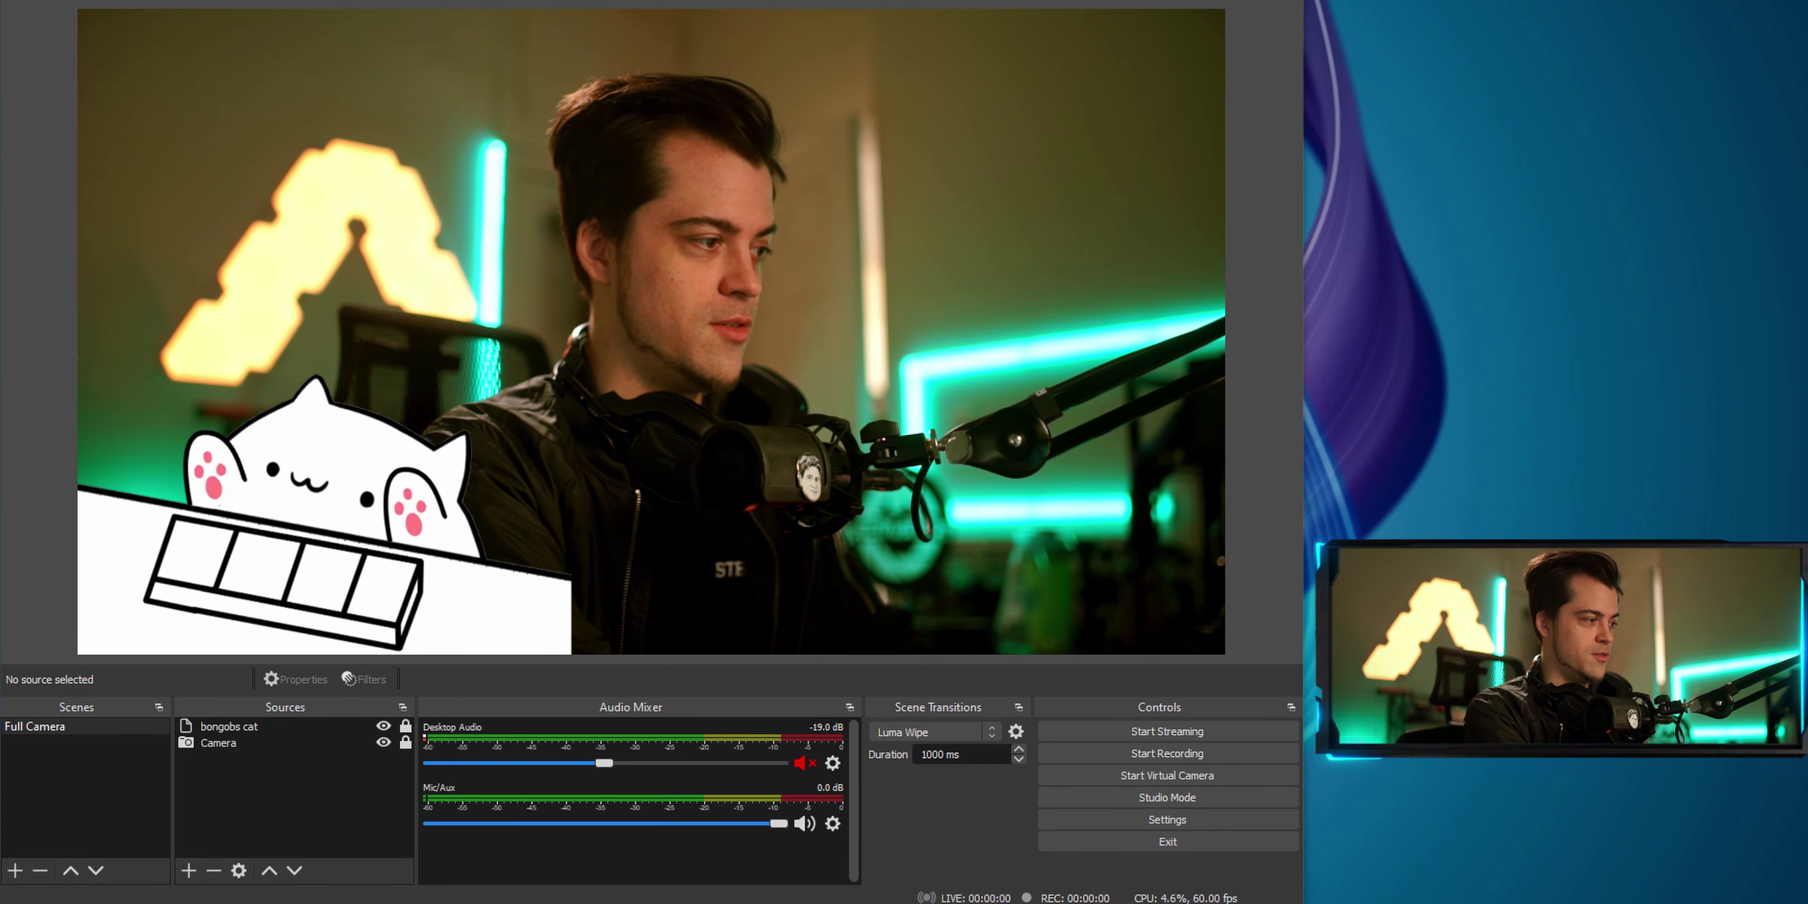
{"action": "key", "text": "f"}
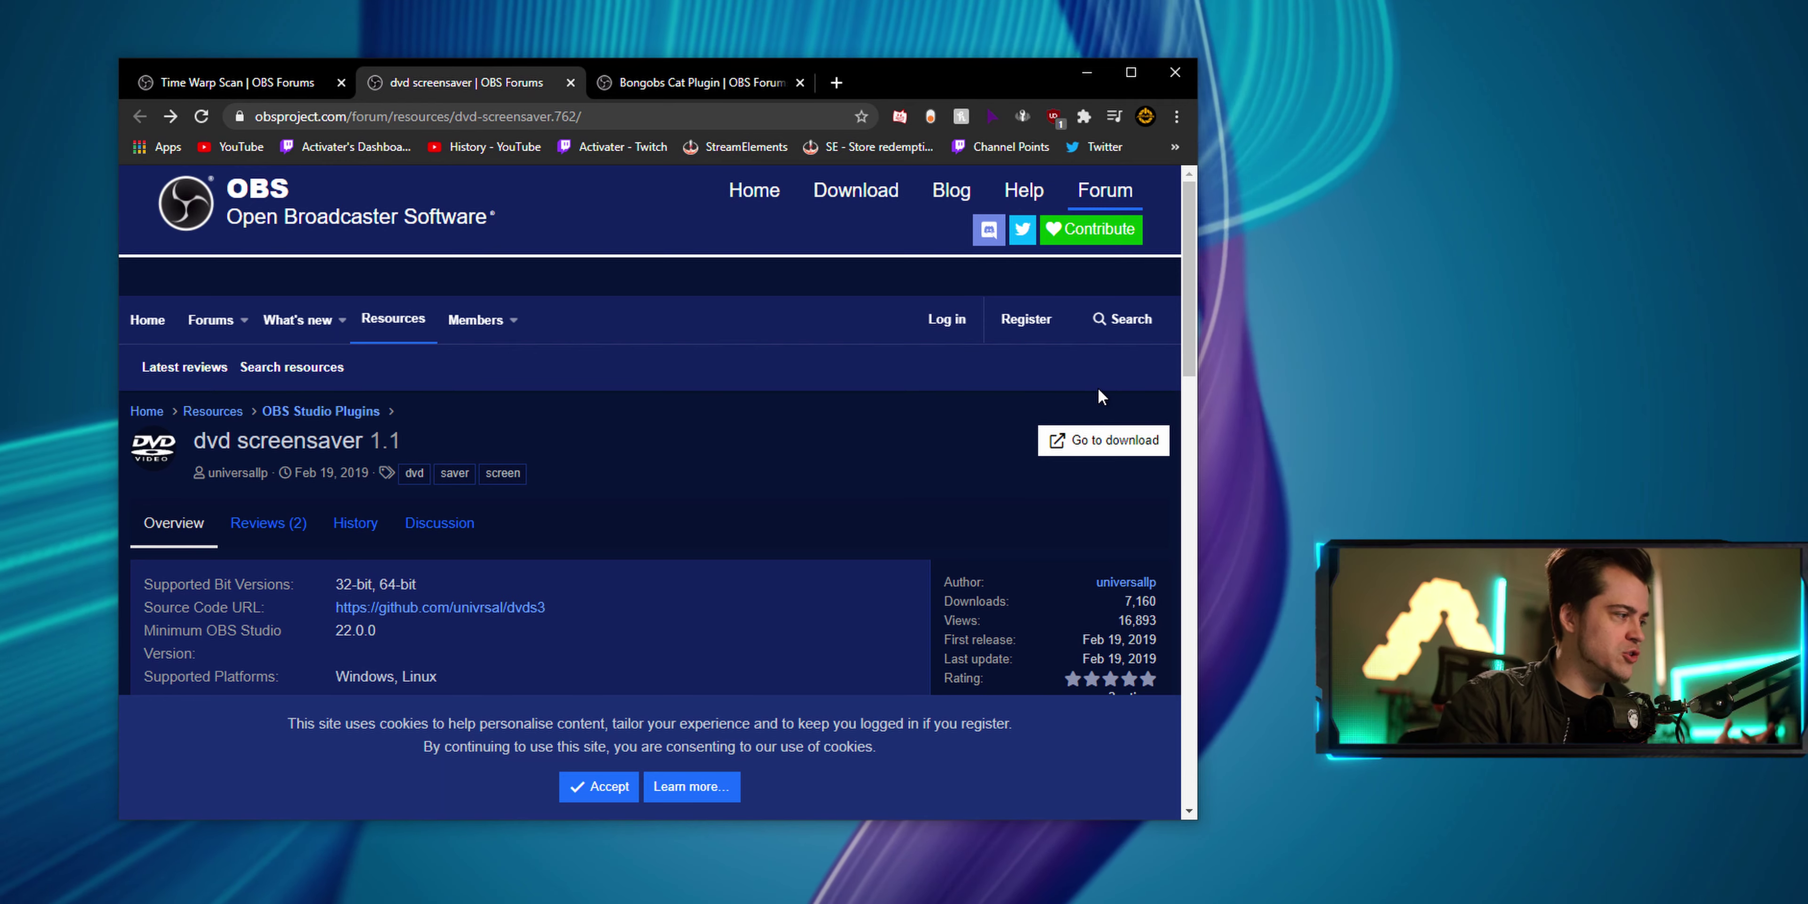
Step: Download dvd-screensaver.v1.1.bin.windows.zip from the release linked on the dvd screensaver plugin's OBS Forums page
{"action": "left_click", "coordinate": [1084, 440]}
{"action": "scroll", "coordinate": [690, 501], "scroll_direction": "down", "scroll_amount": 3}
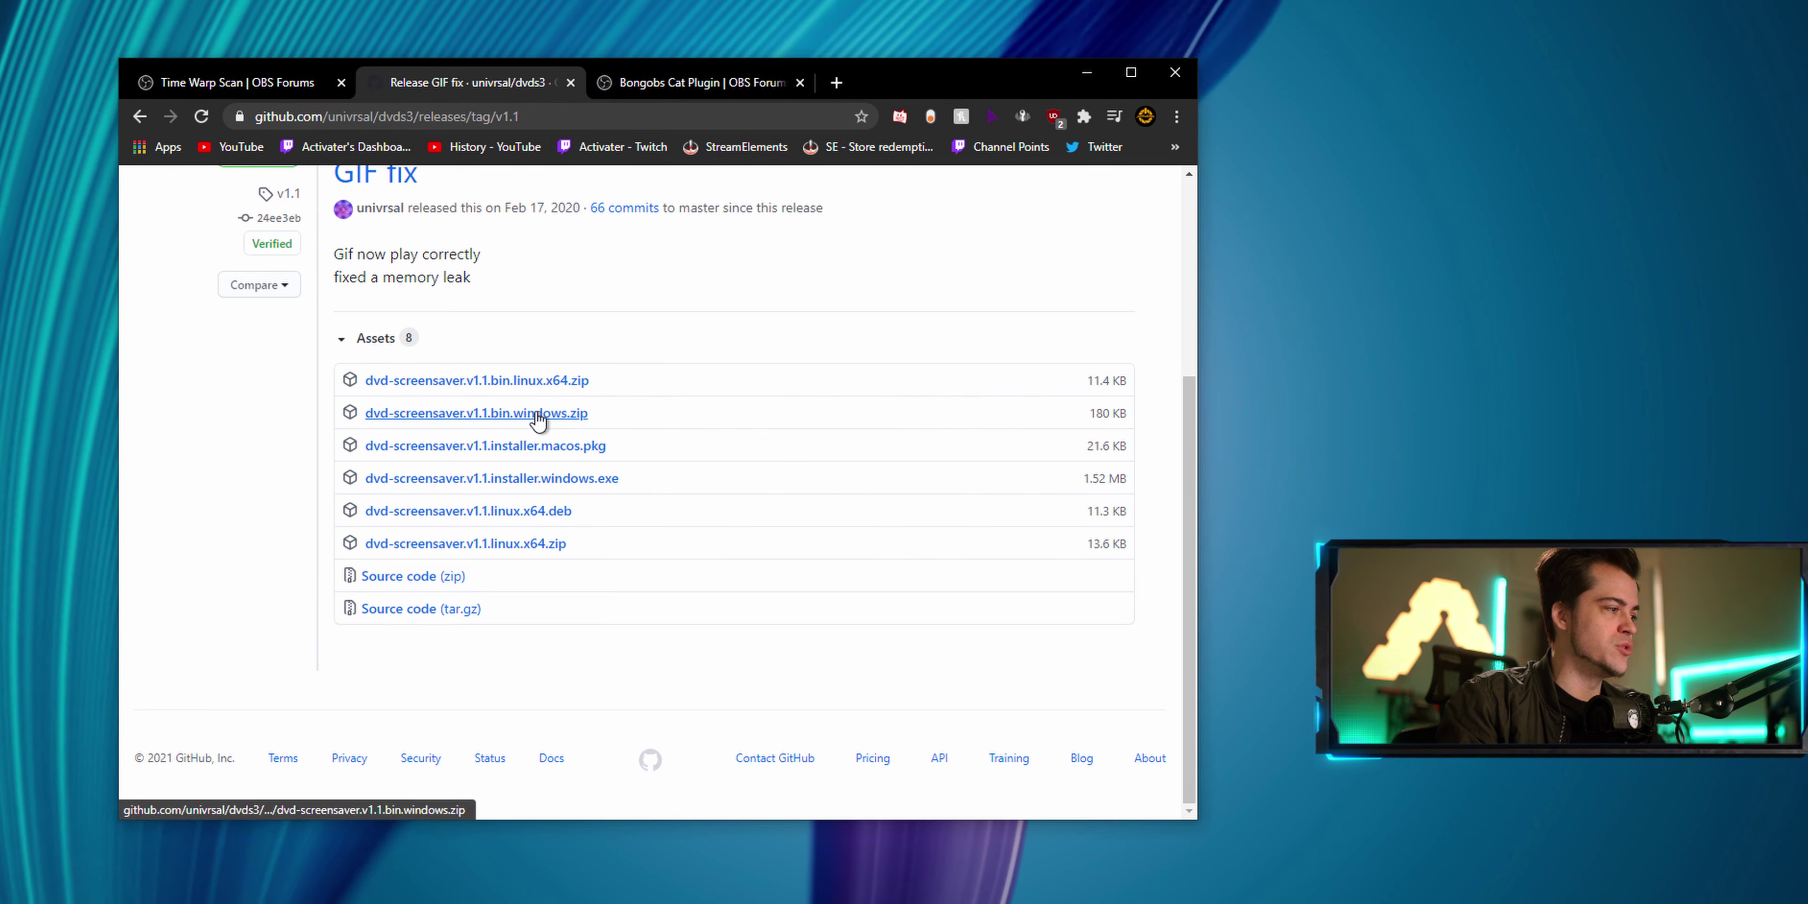
{"action": "left_click", "coordinate": [564, 414]}
Step: Download time-warp-scan-0.1.5-windows-installer.zip from the Time Warp Scan plugin's OBS Forums page
{"action": "left_click", "coordinate": [285, 87]}
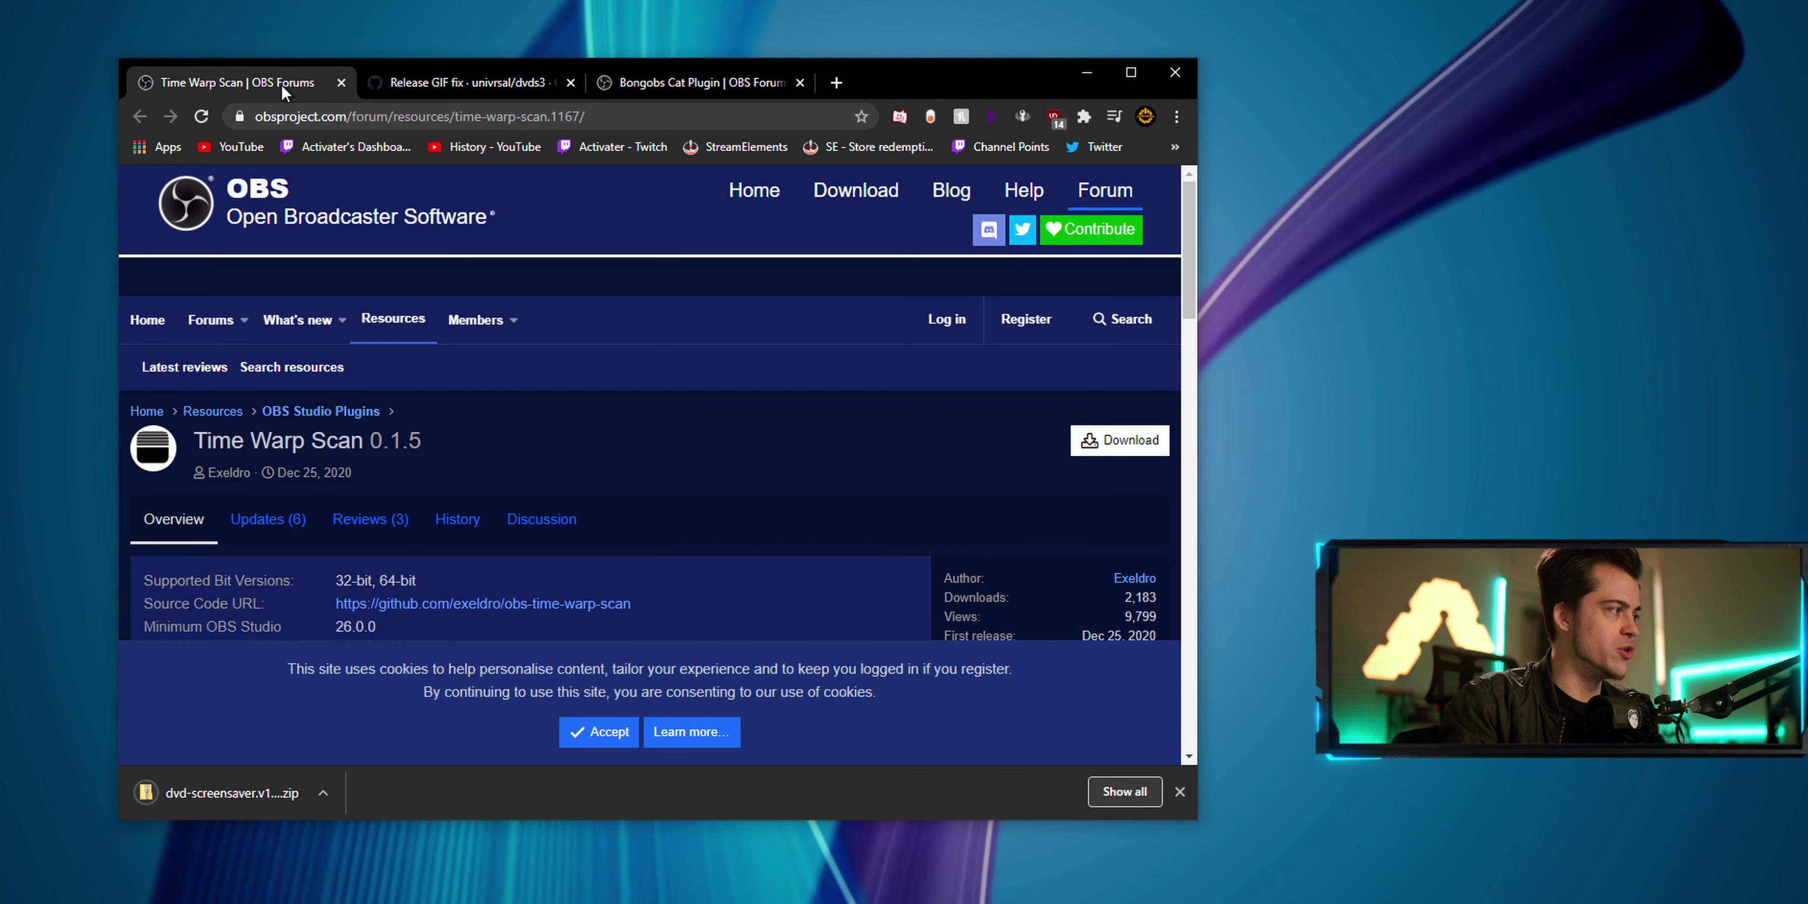
{"action": "left_click", "coordinate": [1100, 439]}
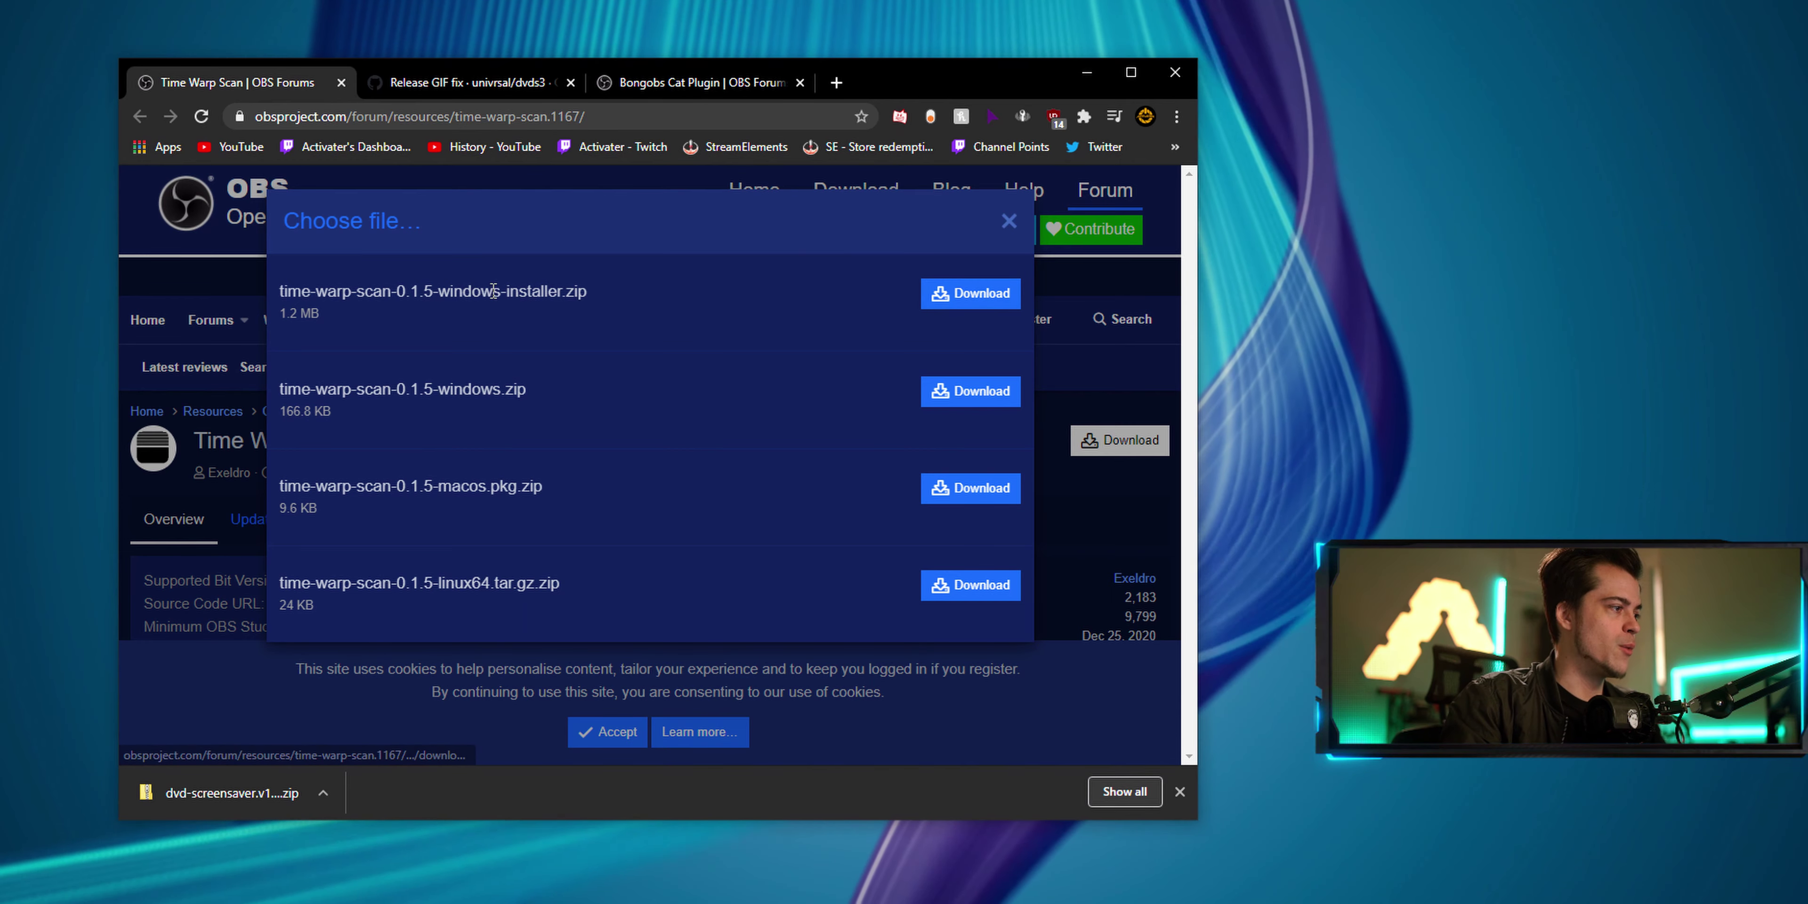
{"action": "left_click_drag", "start_coordinate": [494, 291], "coordinate": [582, 290]}
{"action": "left_click", "coordinate": [738, 302]}
{"action": "left_click", "coordinate": [944, 299]}
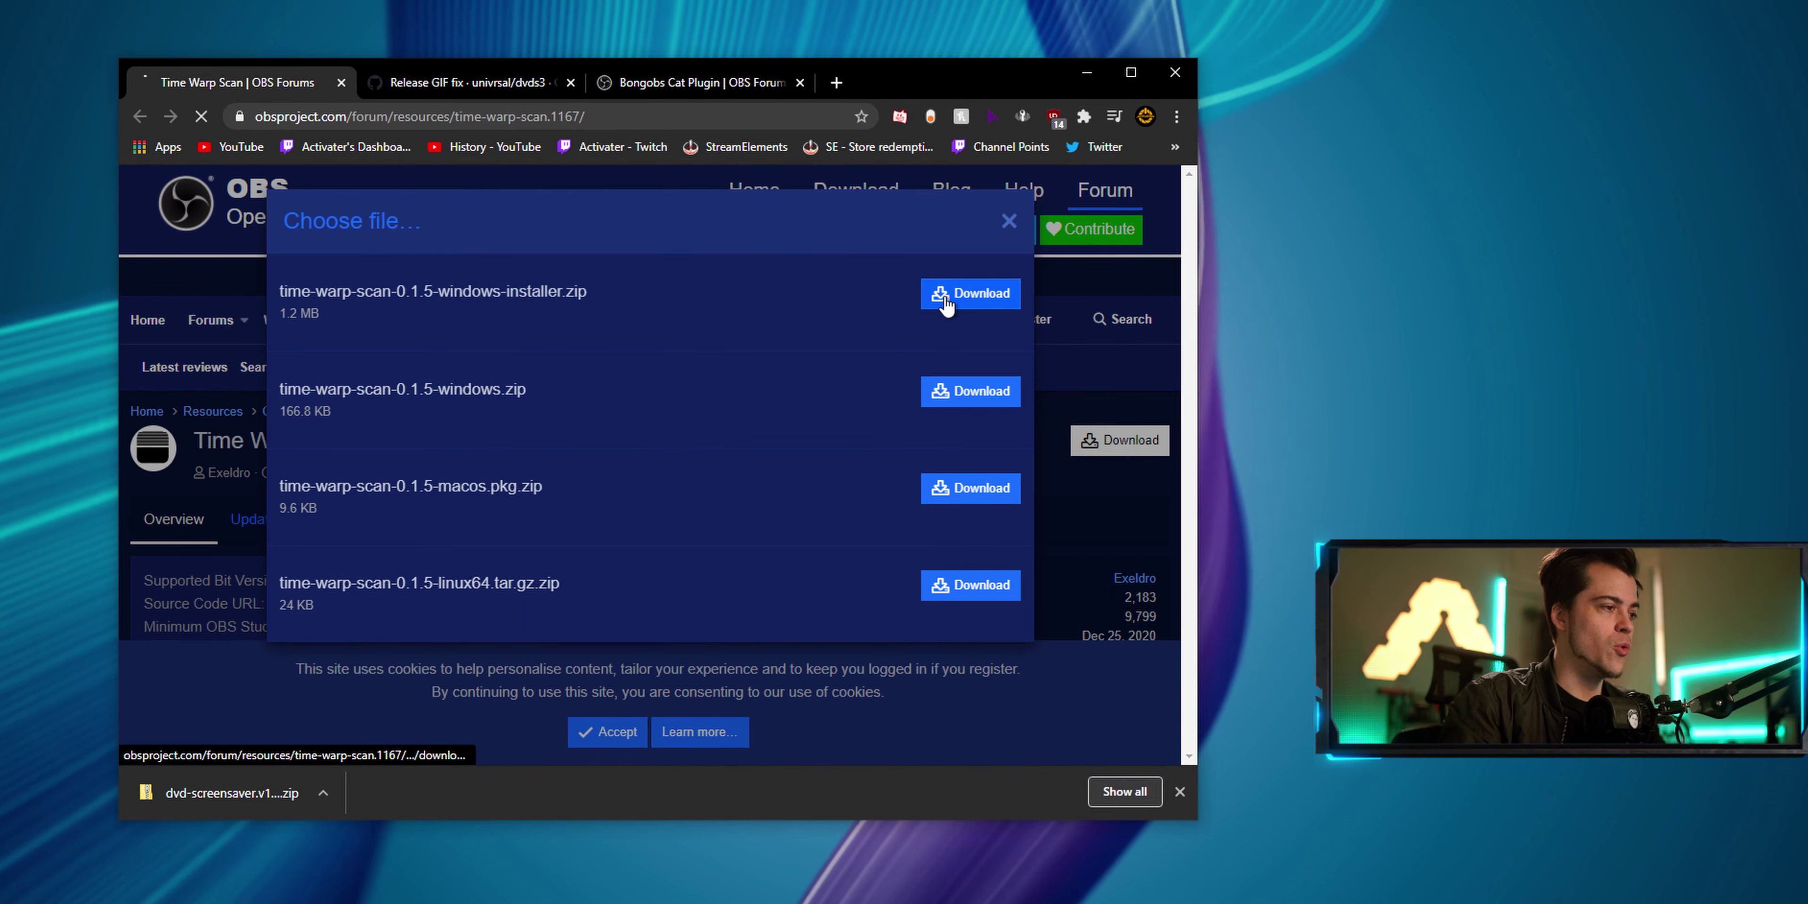
Step: Download the Bongobs Cat Plugin and line up Bango Cat.zip with the other two archives on the desktop
{"action": "left_click", "coordinate": [657, 85]}
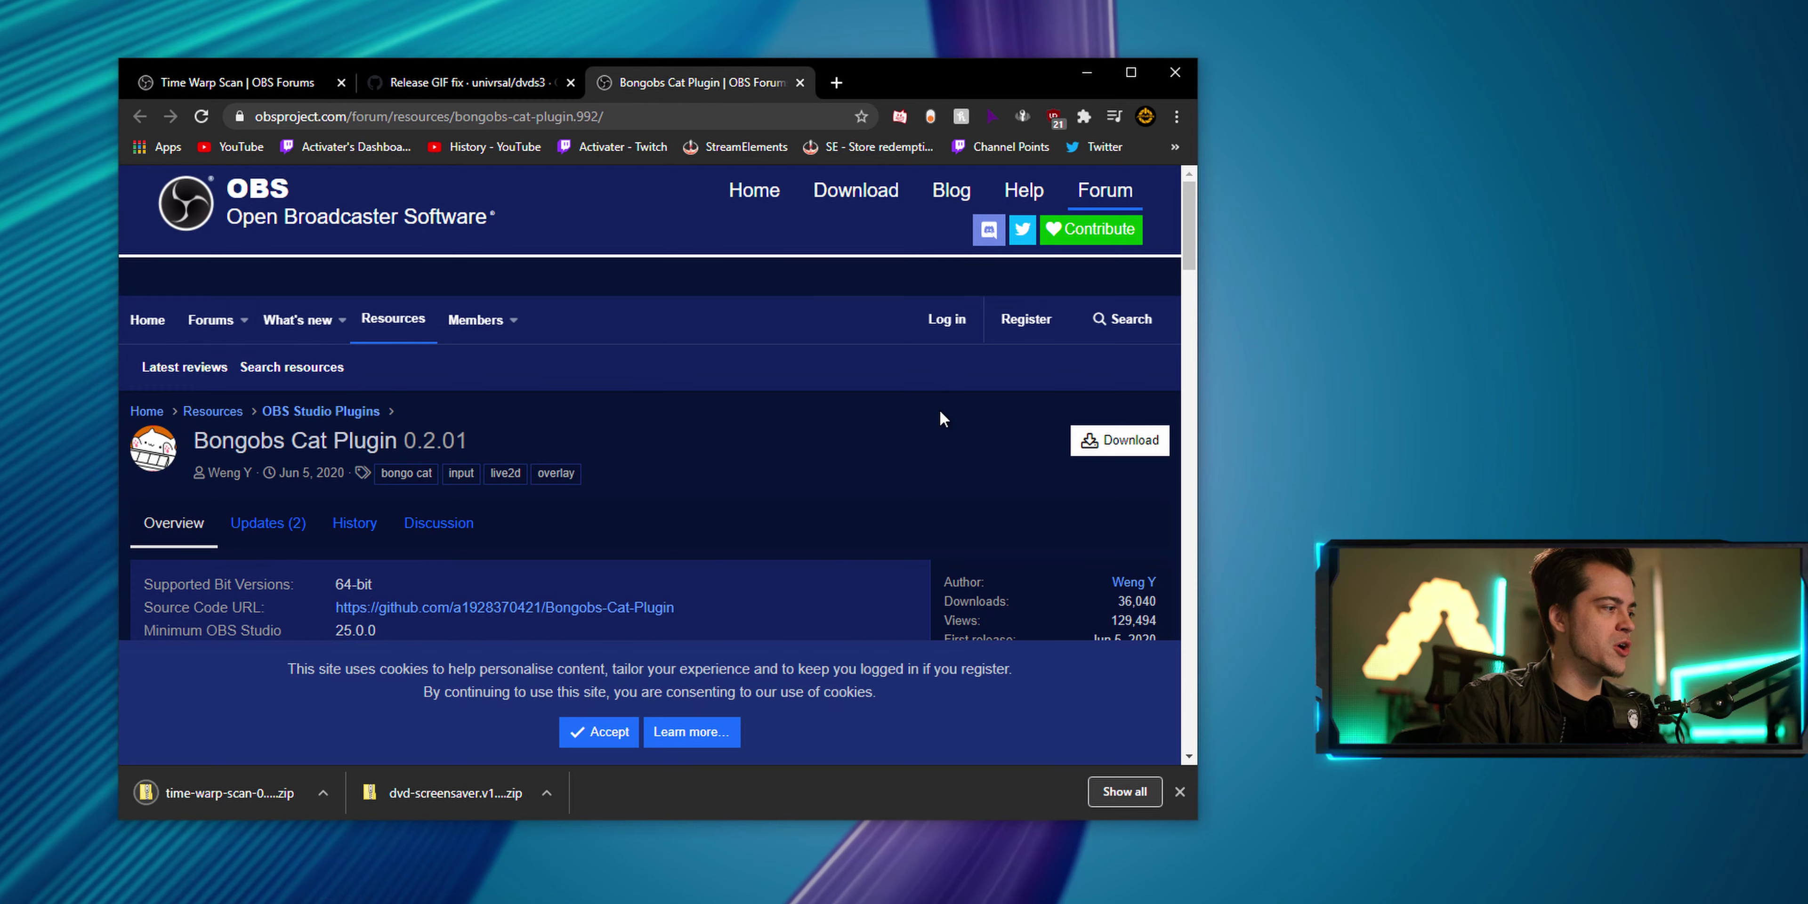
{"action": "left_click", "coordinate": [1123, 447]}
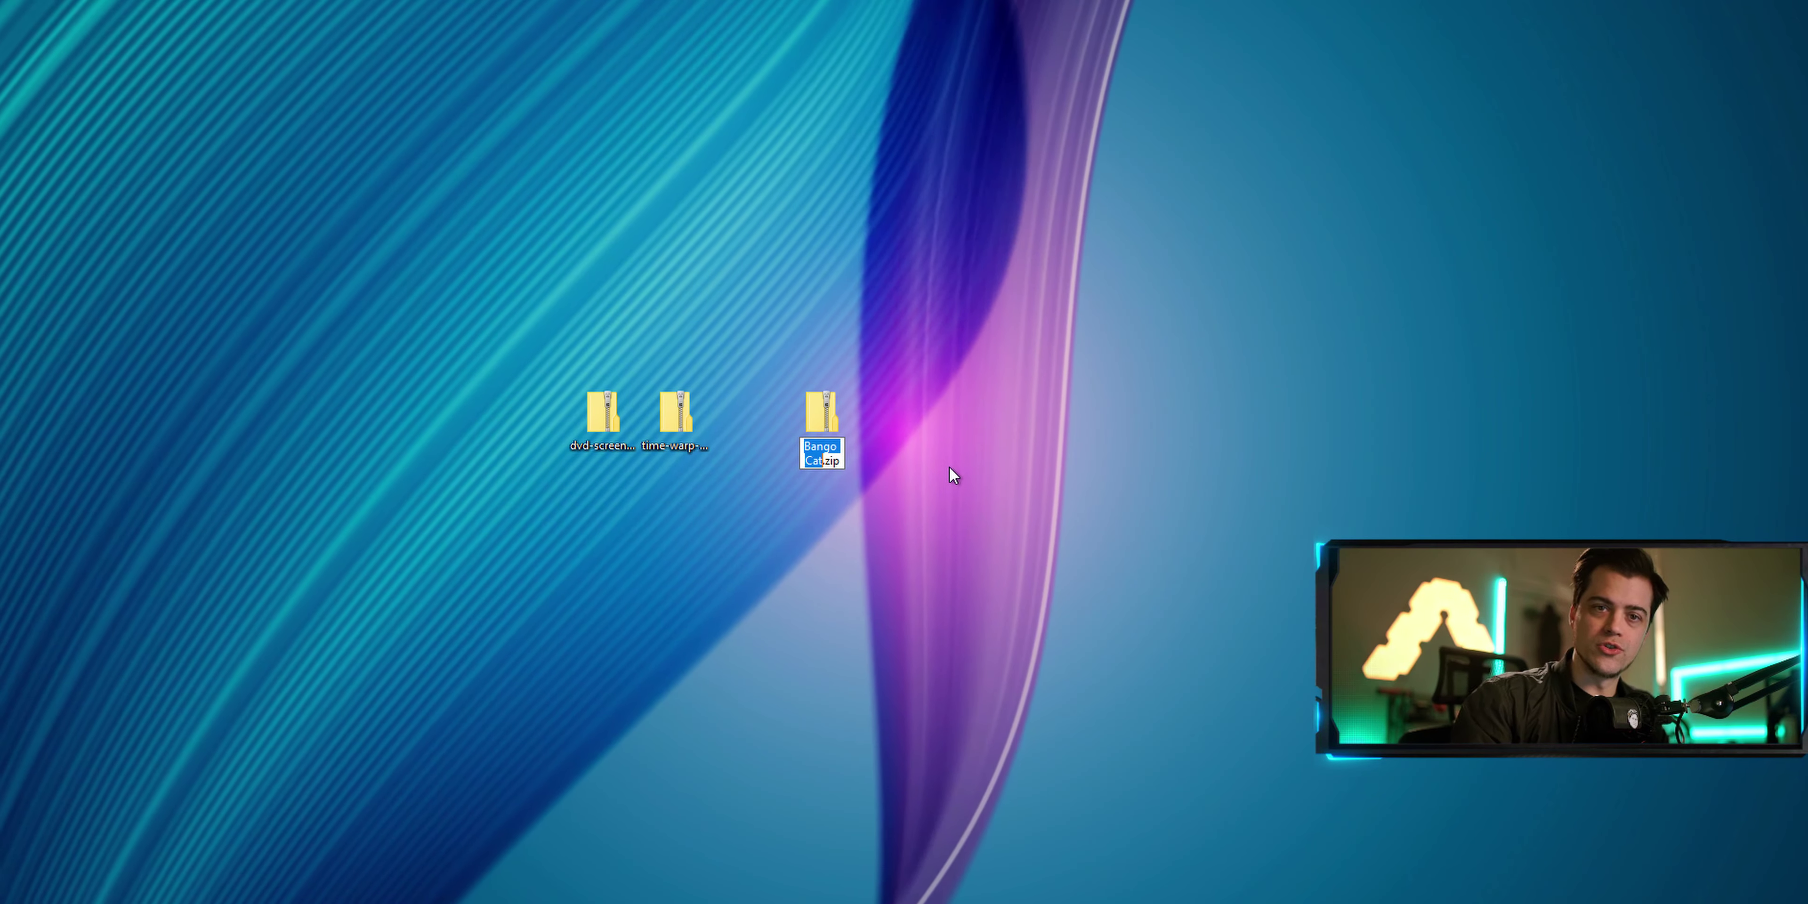
{"action": "left_click_drag", "start_coordinate": [821, 414], "coordinate": [748, 414]}
Step: Extract the dvd-screensaver, time-warp-scan and Bango Cat zip archives on the desktop
{"action": "right_click", "coordinate": [586, 418]}
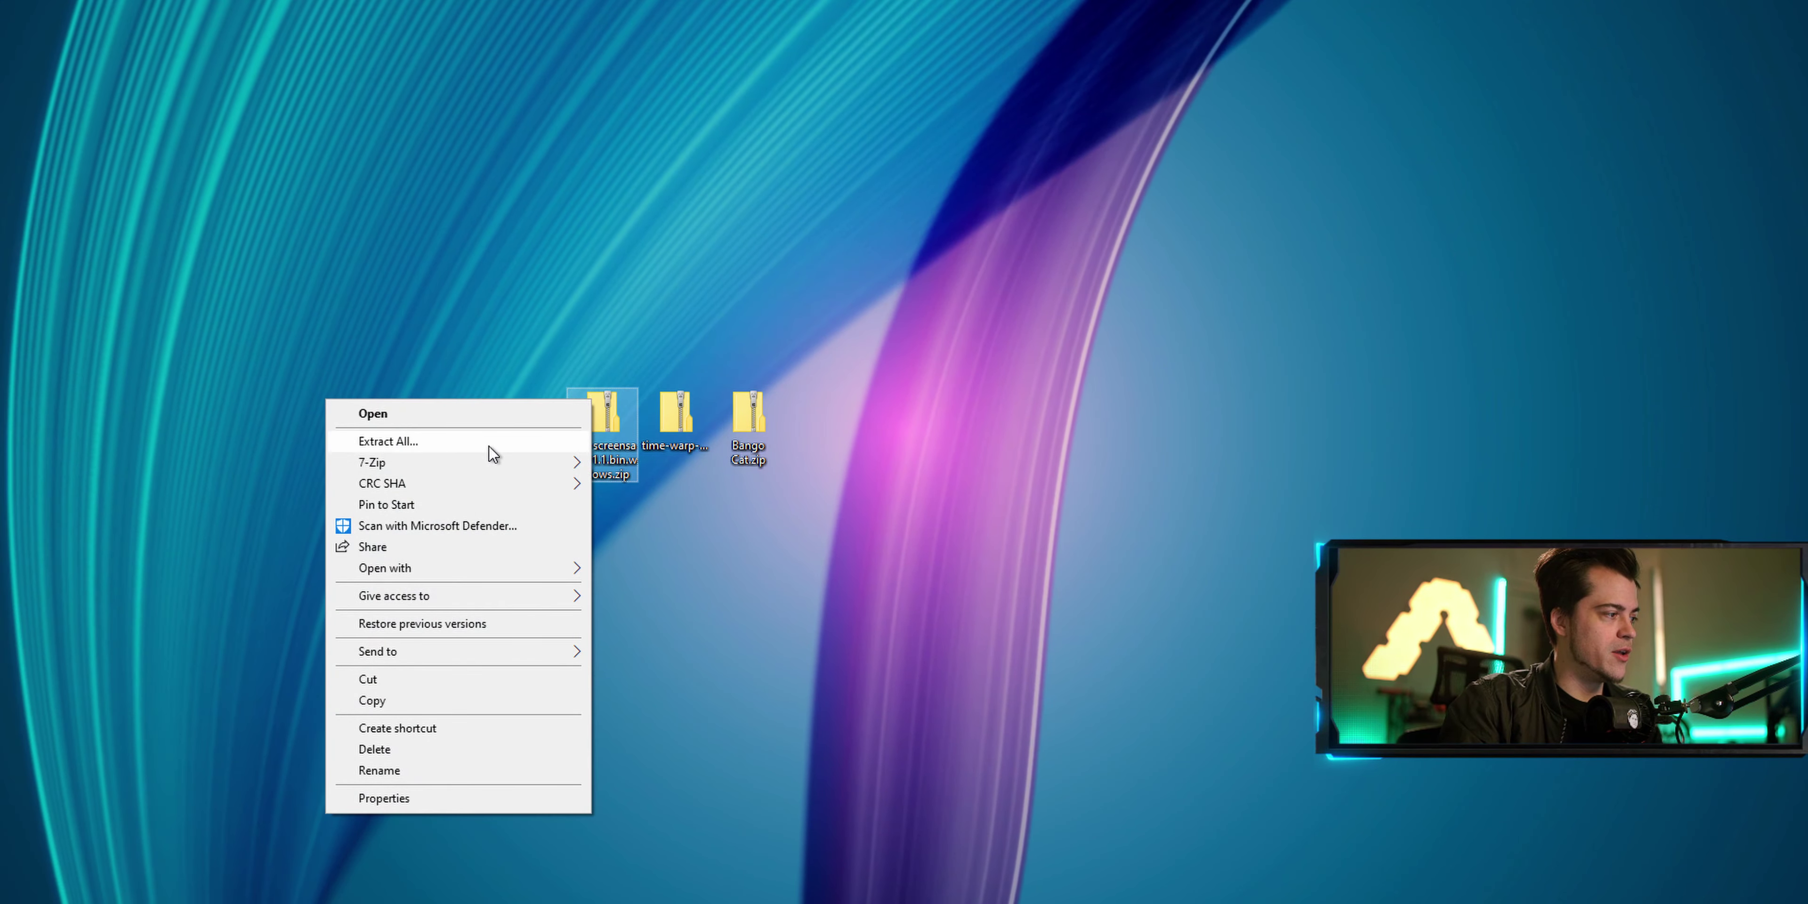
{"action": "left_click", "coordinate": [502, 442]}
{"action": "key", "text": "Escape"}
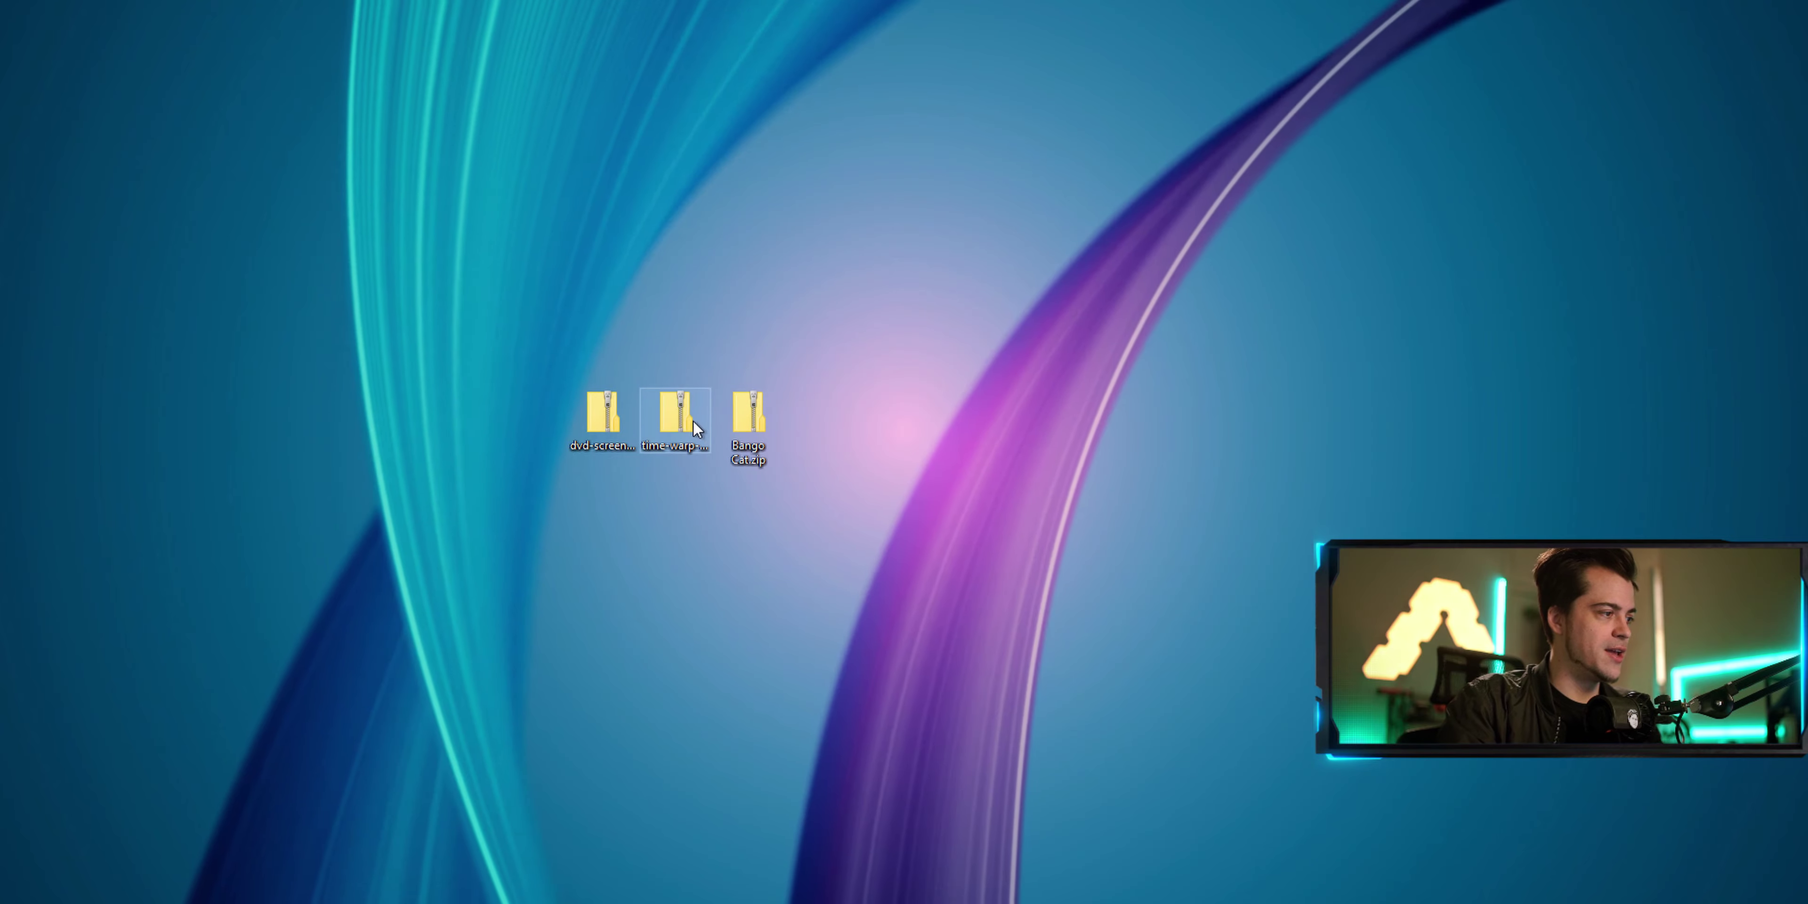
{"action": "right_click", "coordinate": [675, 414]}
{"action": "left_click", "coordinate": [613, 450]}
{"action": "key", "text": "Escape"}
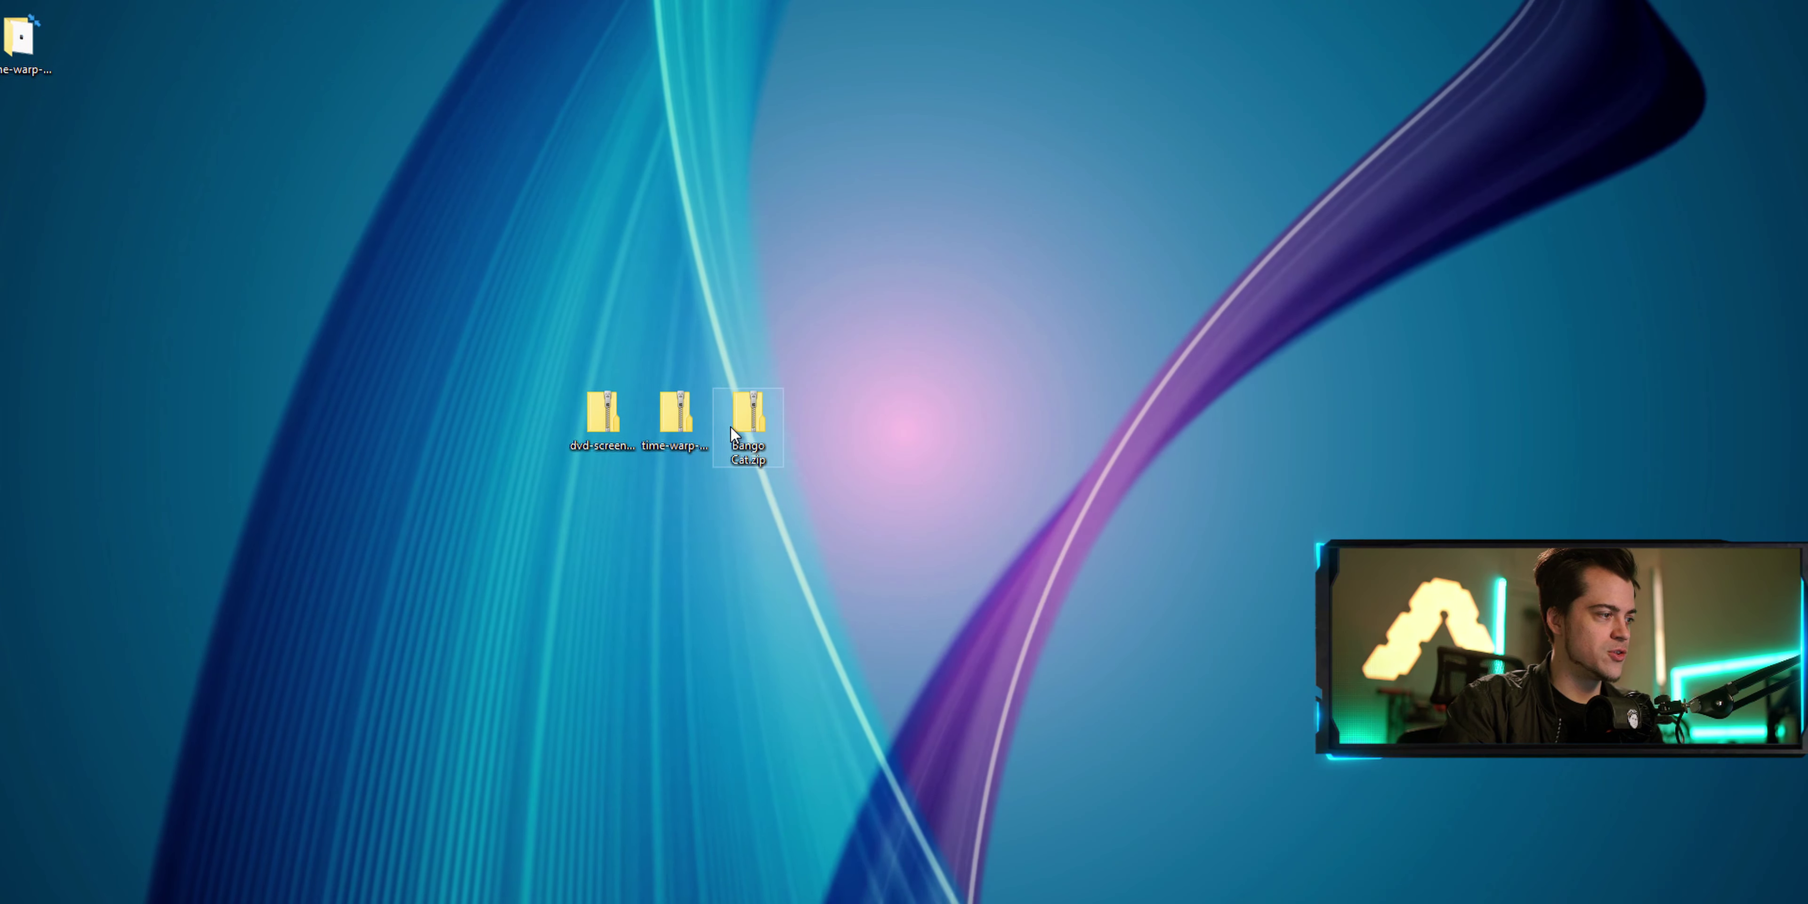
{"action": "right_click", "coordinate": [747, 415]}
{"action": "left_click", "coordinate": [657, 458]}
{"action": "key", "text": "Return"}
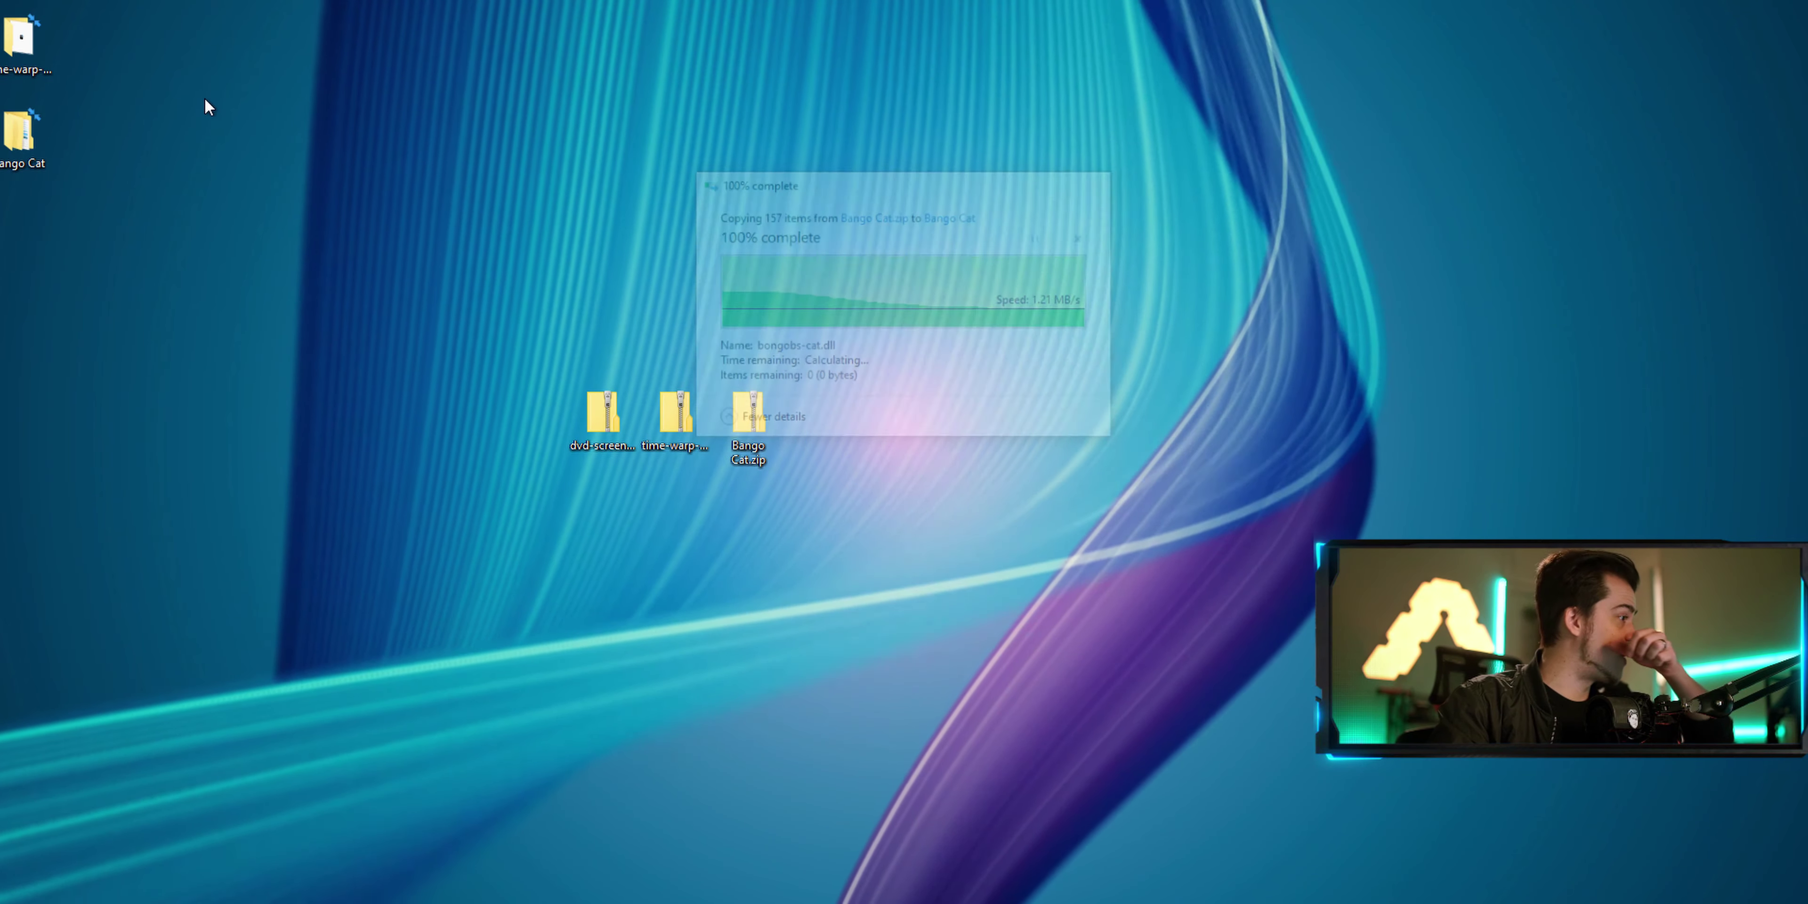
Step: Open the extracted dvd-screensaver.v1.1.bin.windows folder, then shrink its window and move it aside
{"action": "left_click_drag", "start_coordinate": [856, 495], "coordinate": [550, 317]}
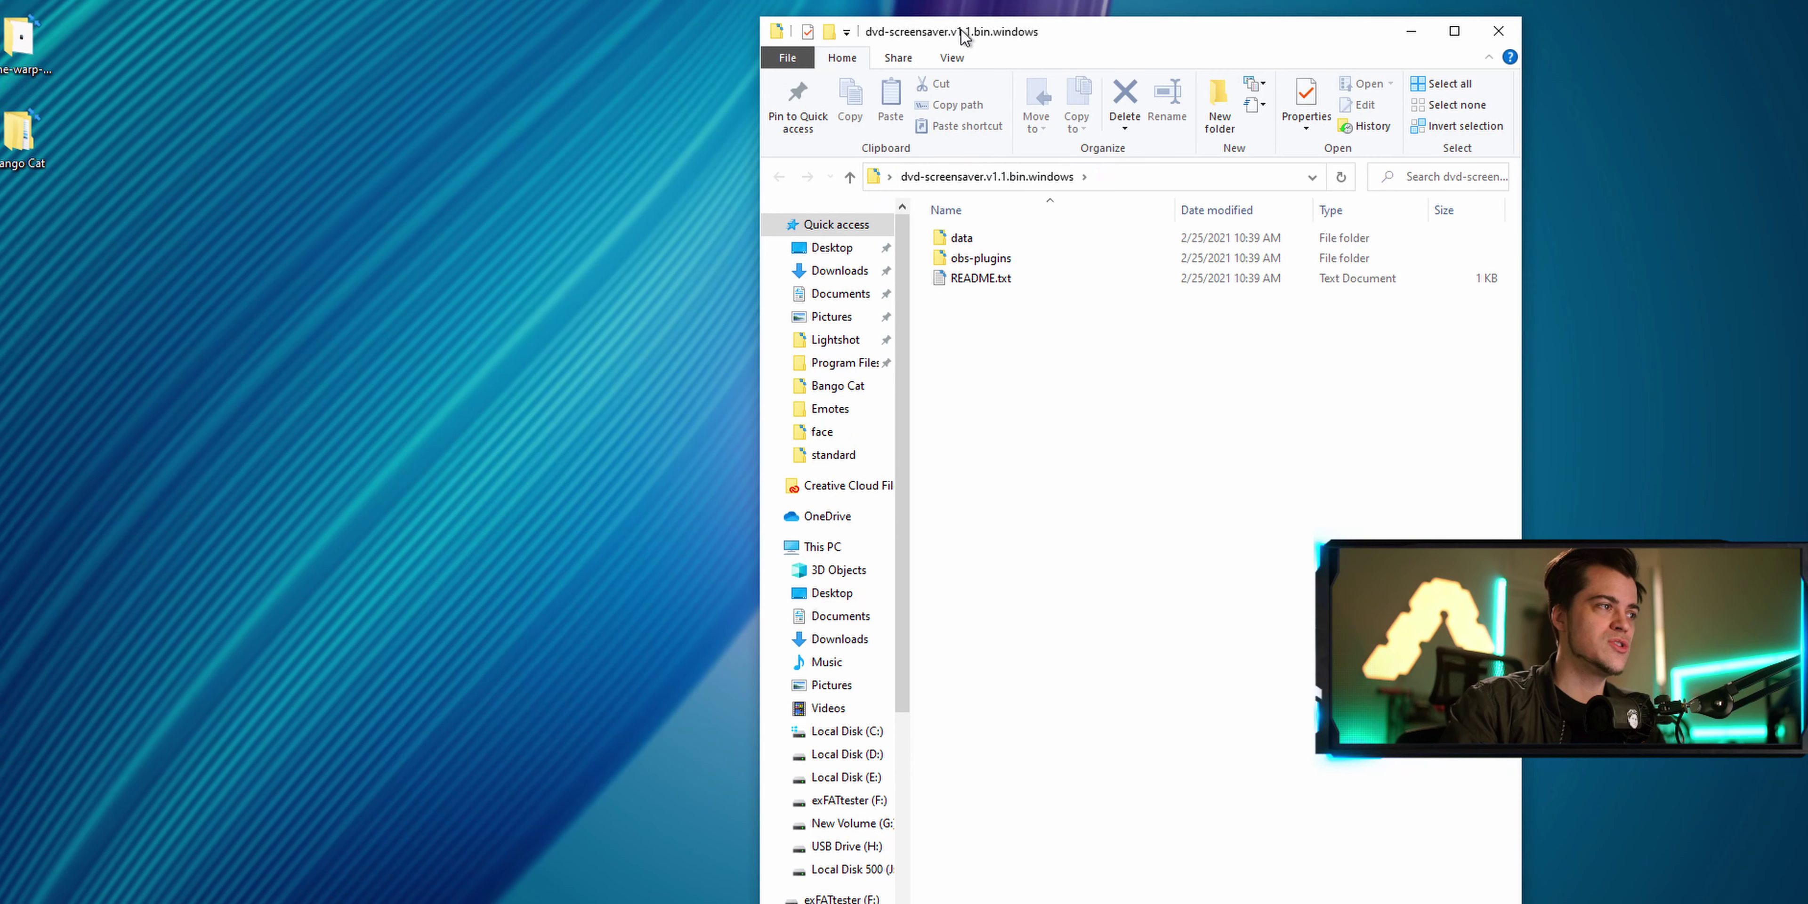
{"action": "left_click_drag", "start_coordinate": [758, 12], "coordinate": [992, 114]}
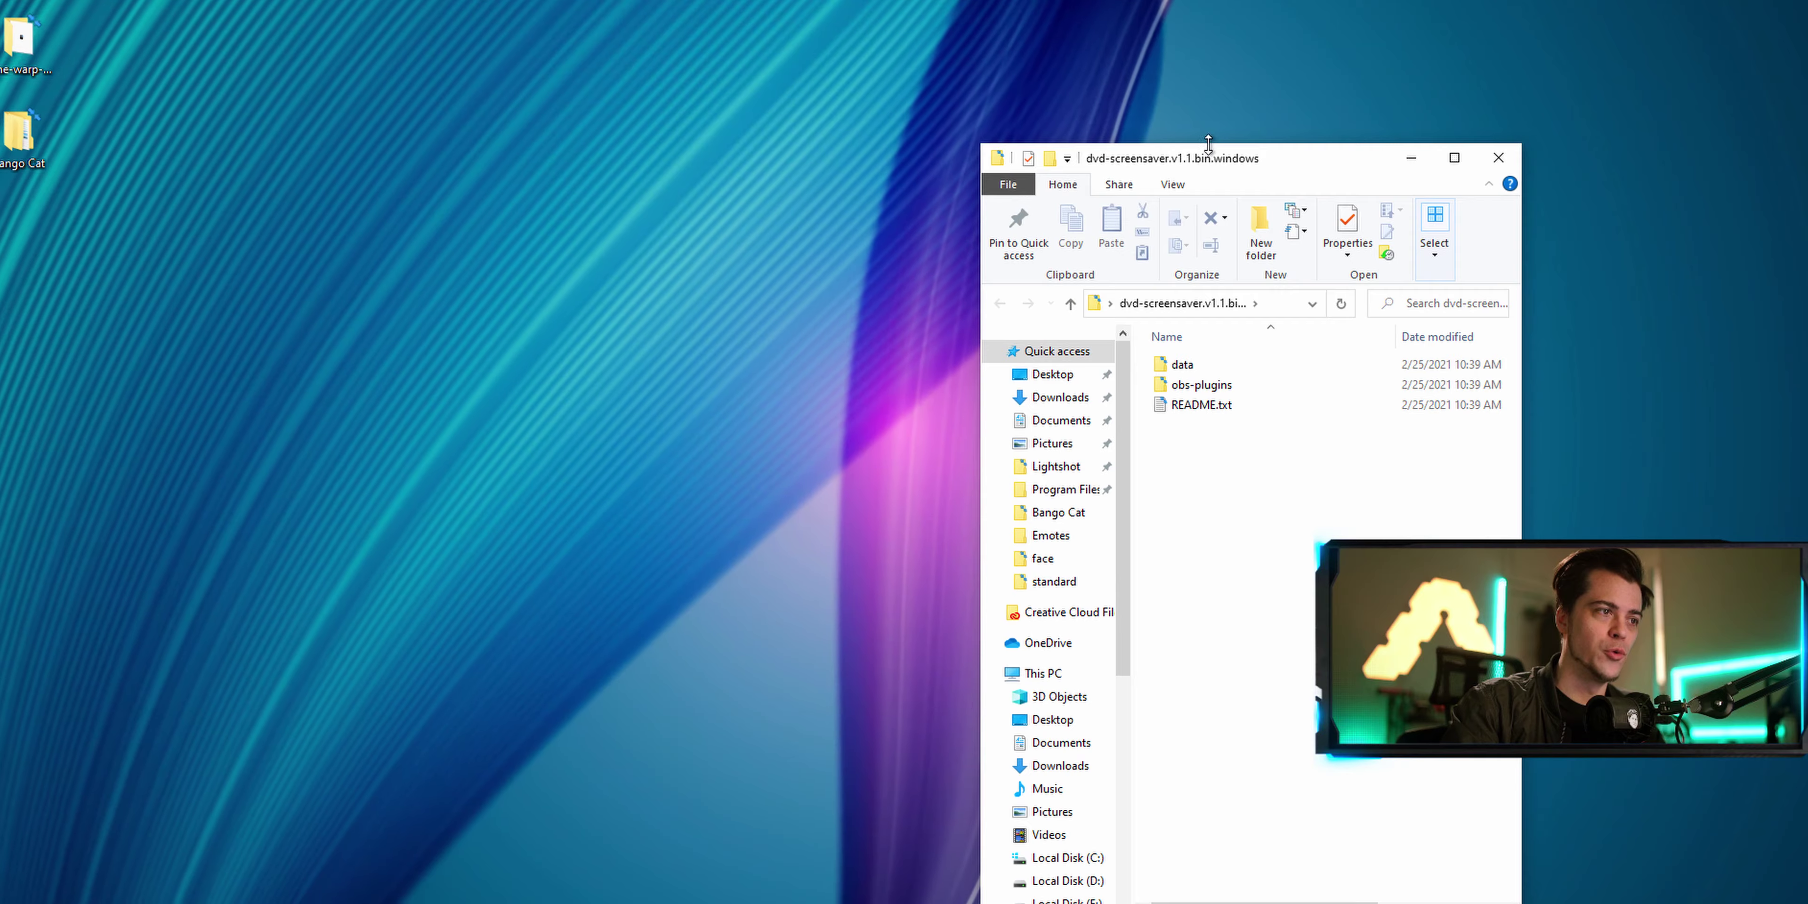
{"action": "left_click_drag", "start_coordinate": [1204, 129], "coordinate": [1403, 34]}
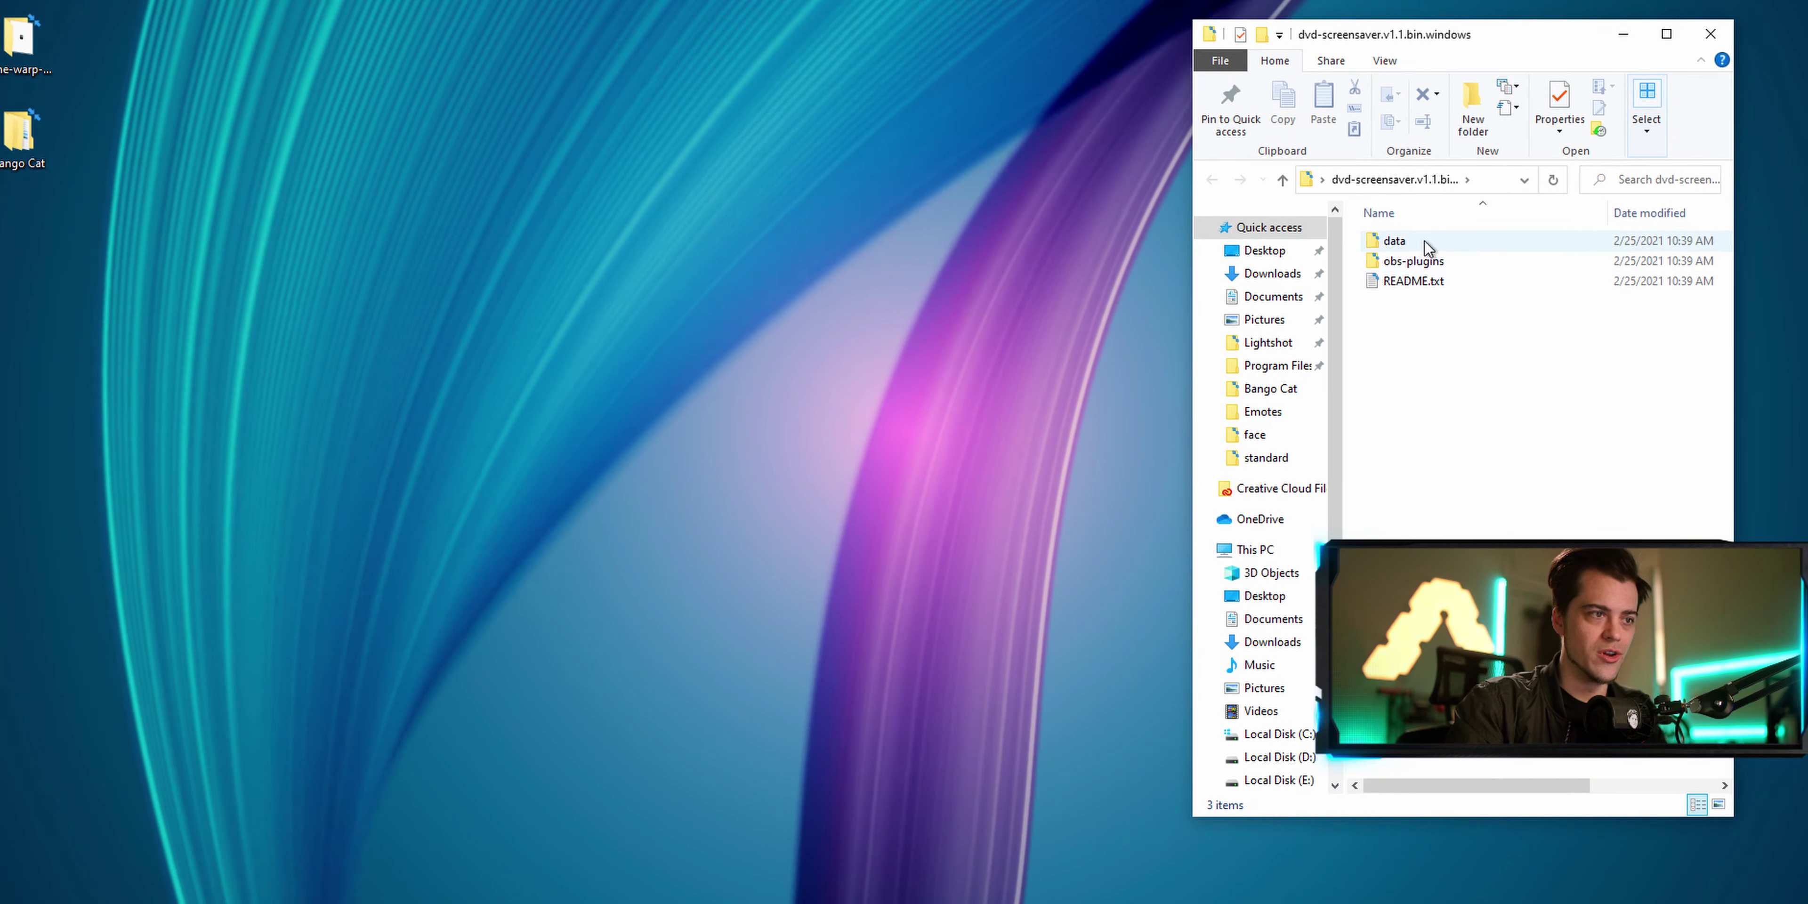
{"action": "left_click", "coordinate": [1425, 261]}
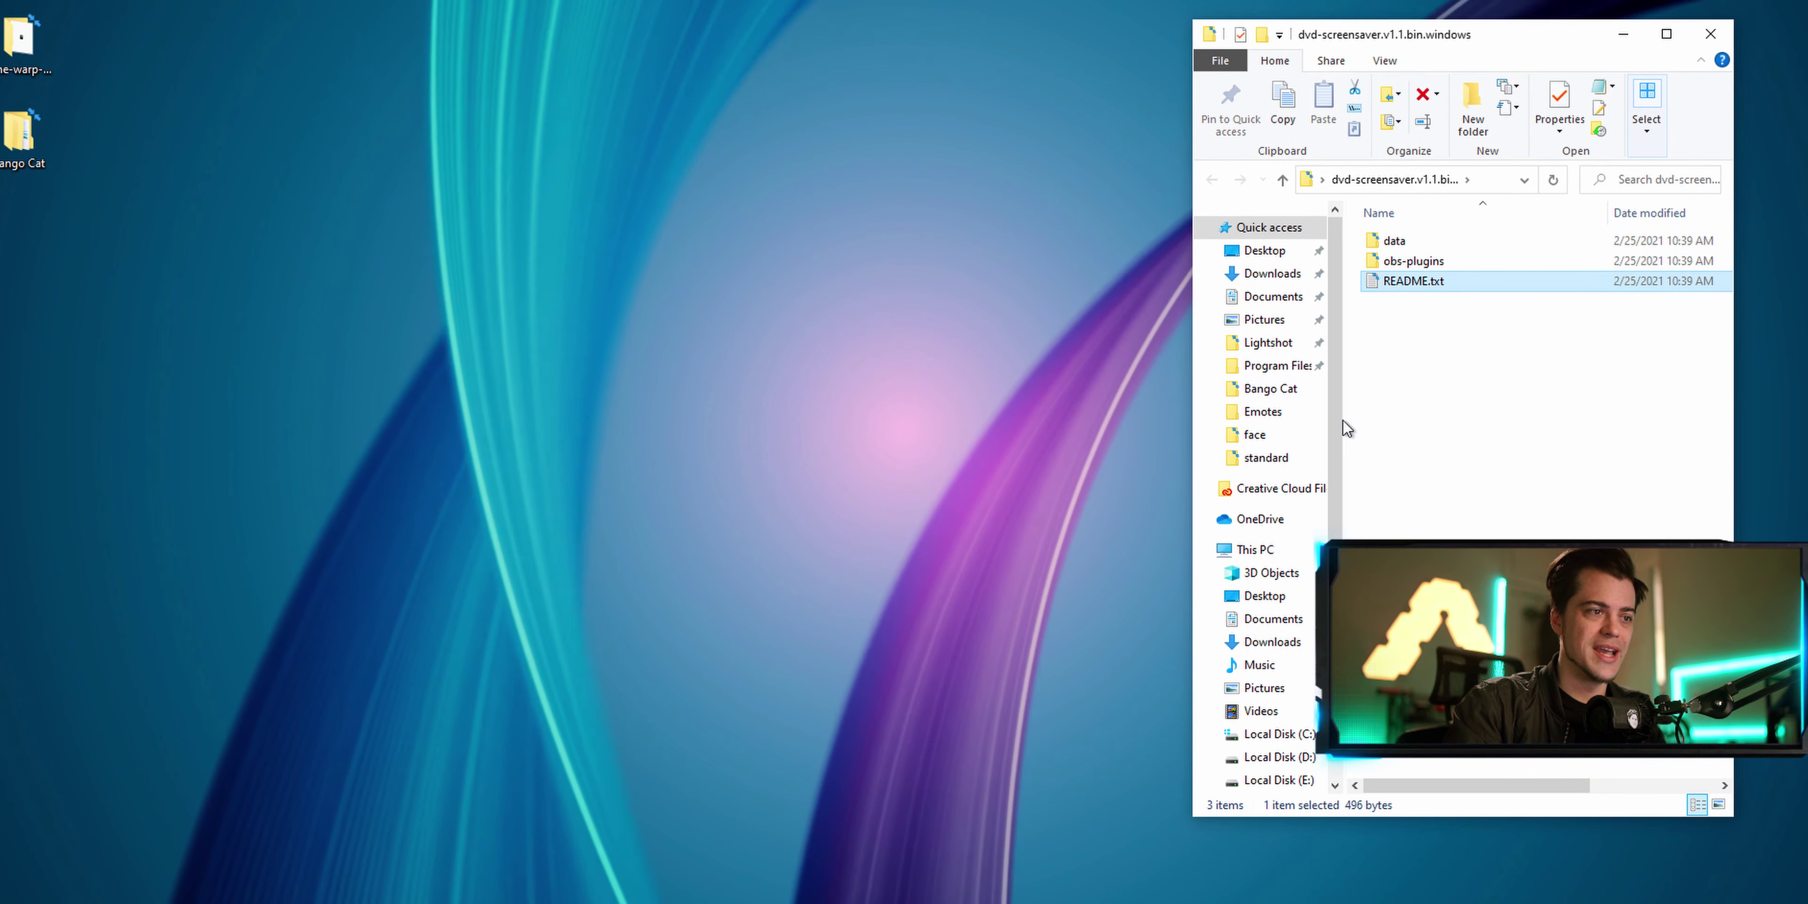
Step: Open the extracted time-warp-scan folder, locate time-warp-scan-installer.exe, and close the folder
{"action": "double_click", "coordinate": [21, 38]}
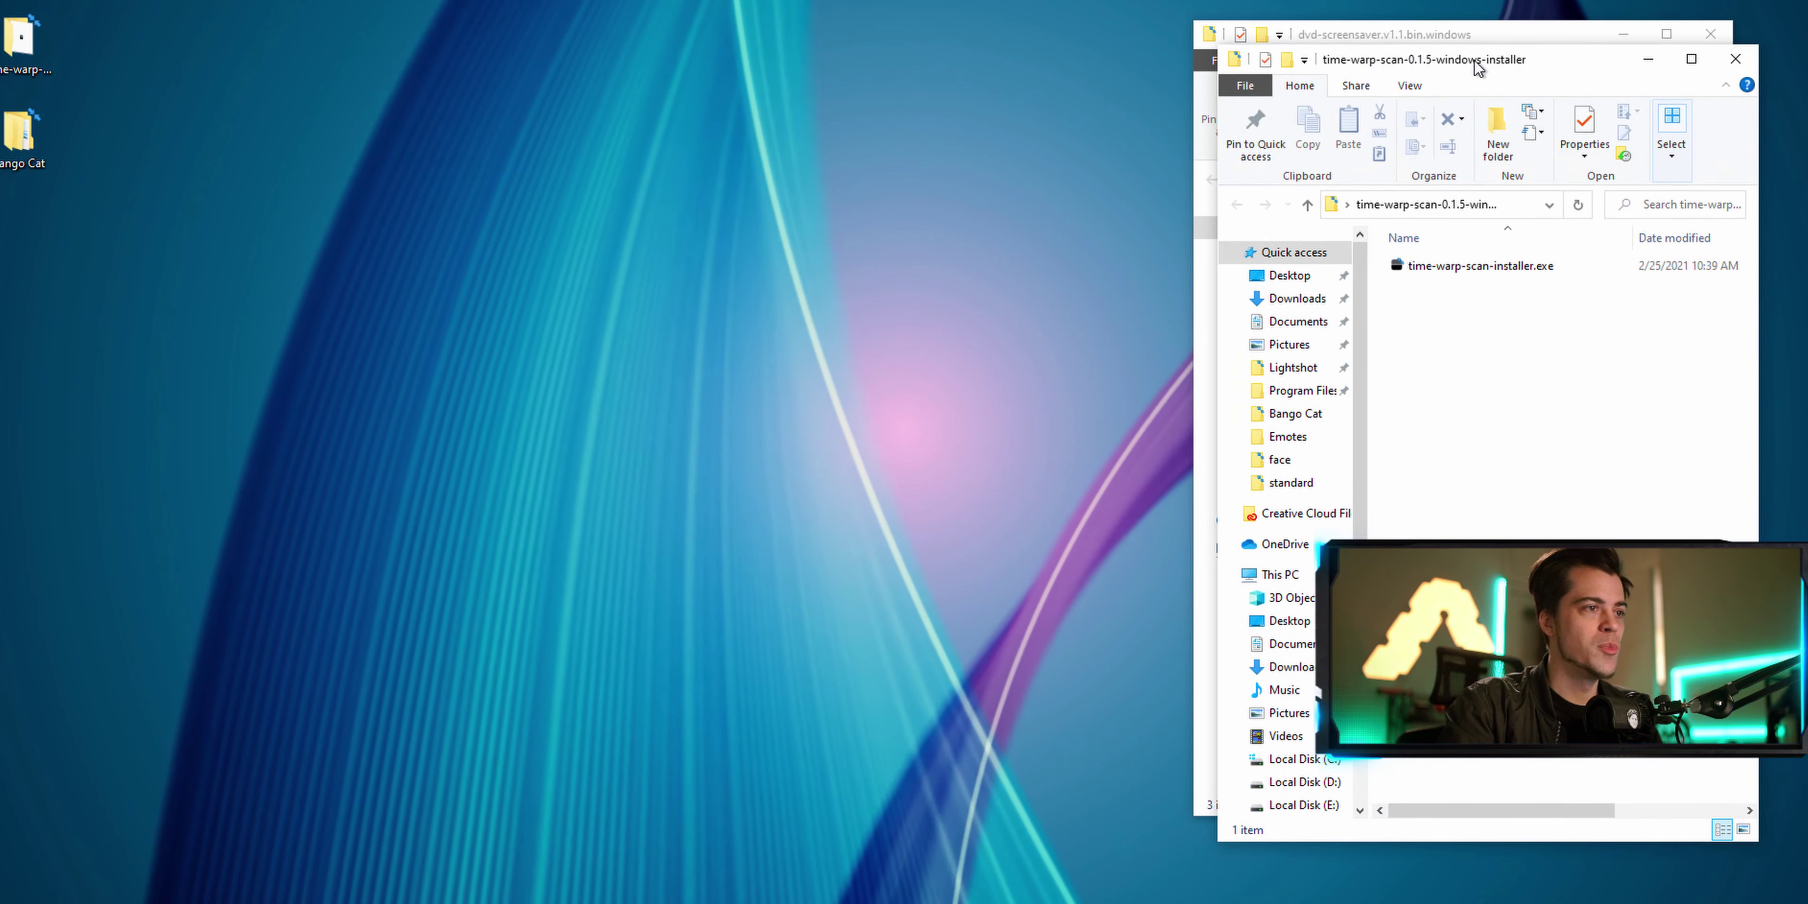
{"action": "left_click_drag", "start_coordinate": [1474, 59], "coordinate": [843, 29]}
{"action": "left_click", "coordinate": [912, 237]}
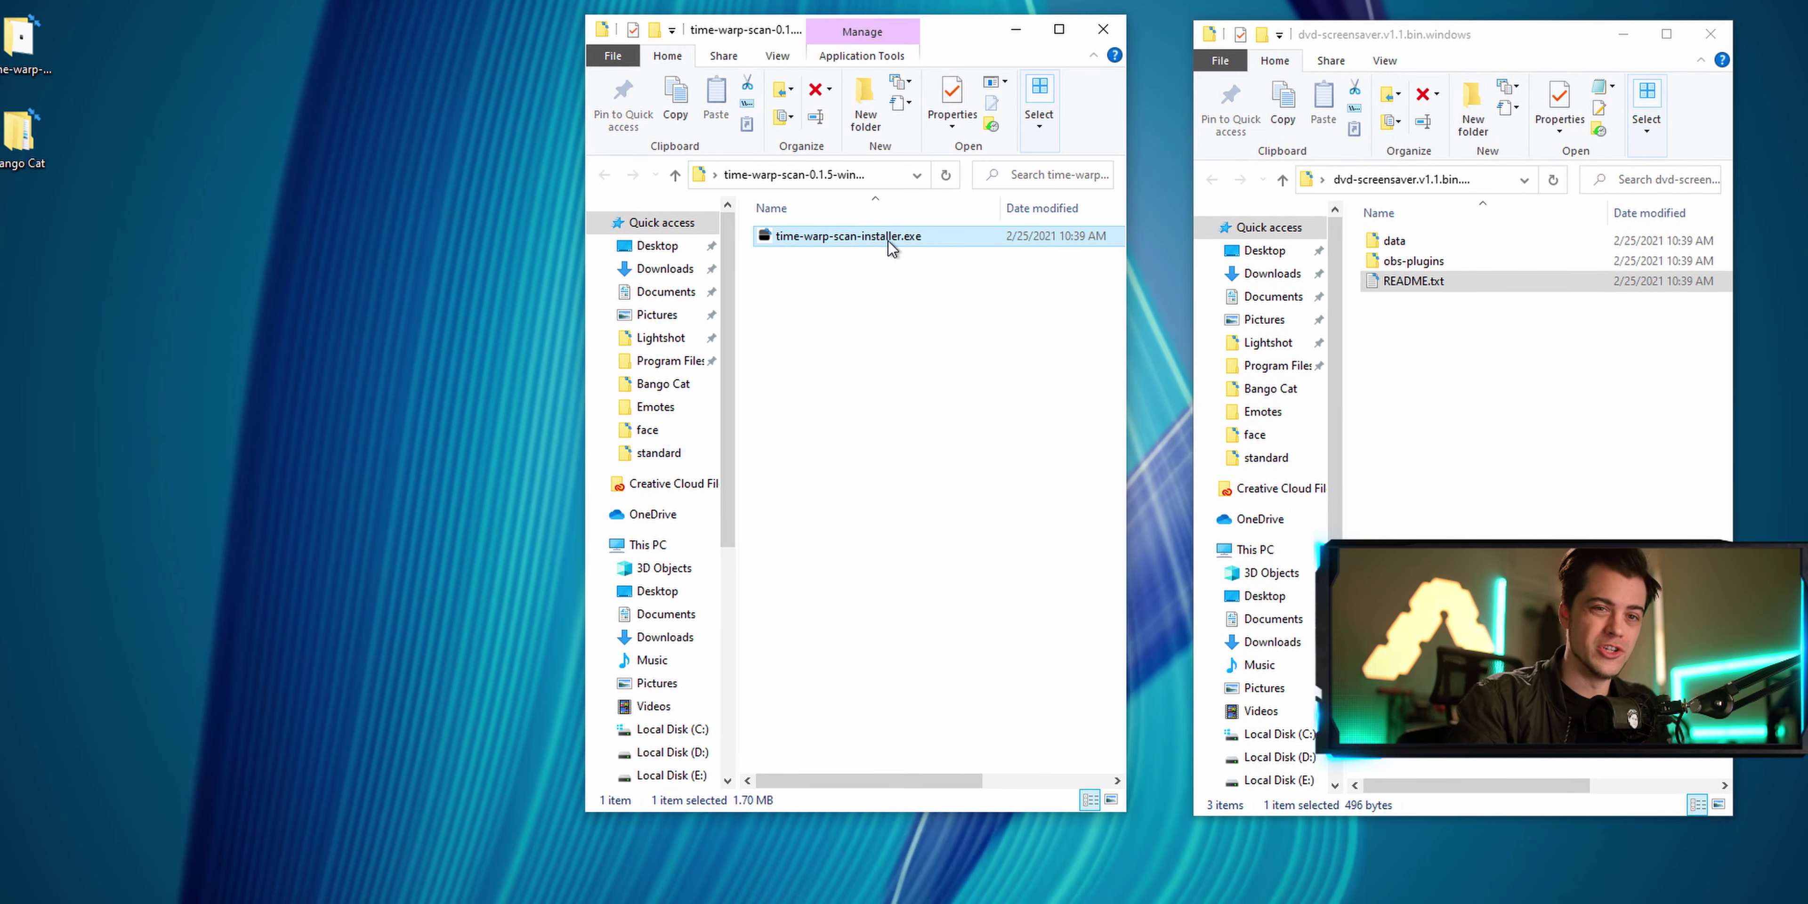
{"action": "left_click", "coordinate": [1102, 28]}
Step: Open the extracted Bango Cat folder down to its inner Bango Cat subfolder and move the window aside
{"action": "double_click", "coordinate": [52, 156]}
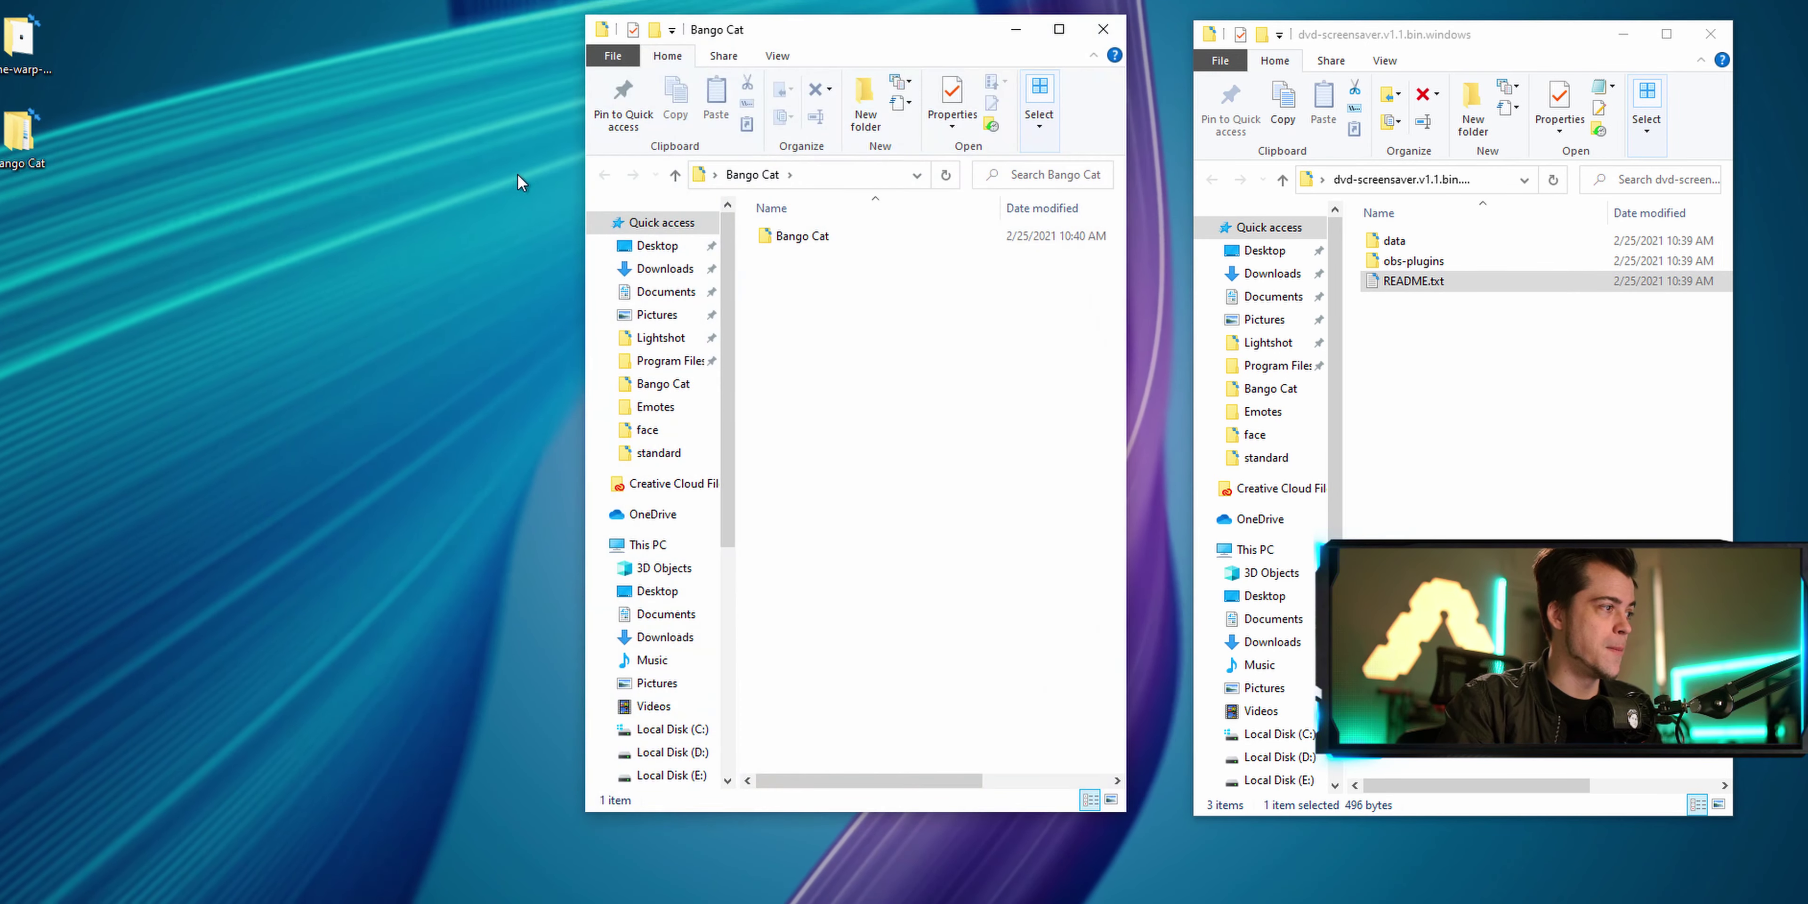
{"action": "double_click", "coordinate": [814, 238]}
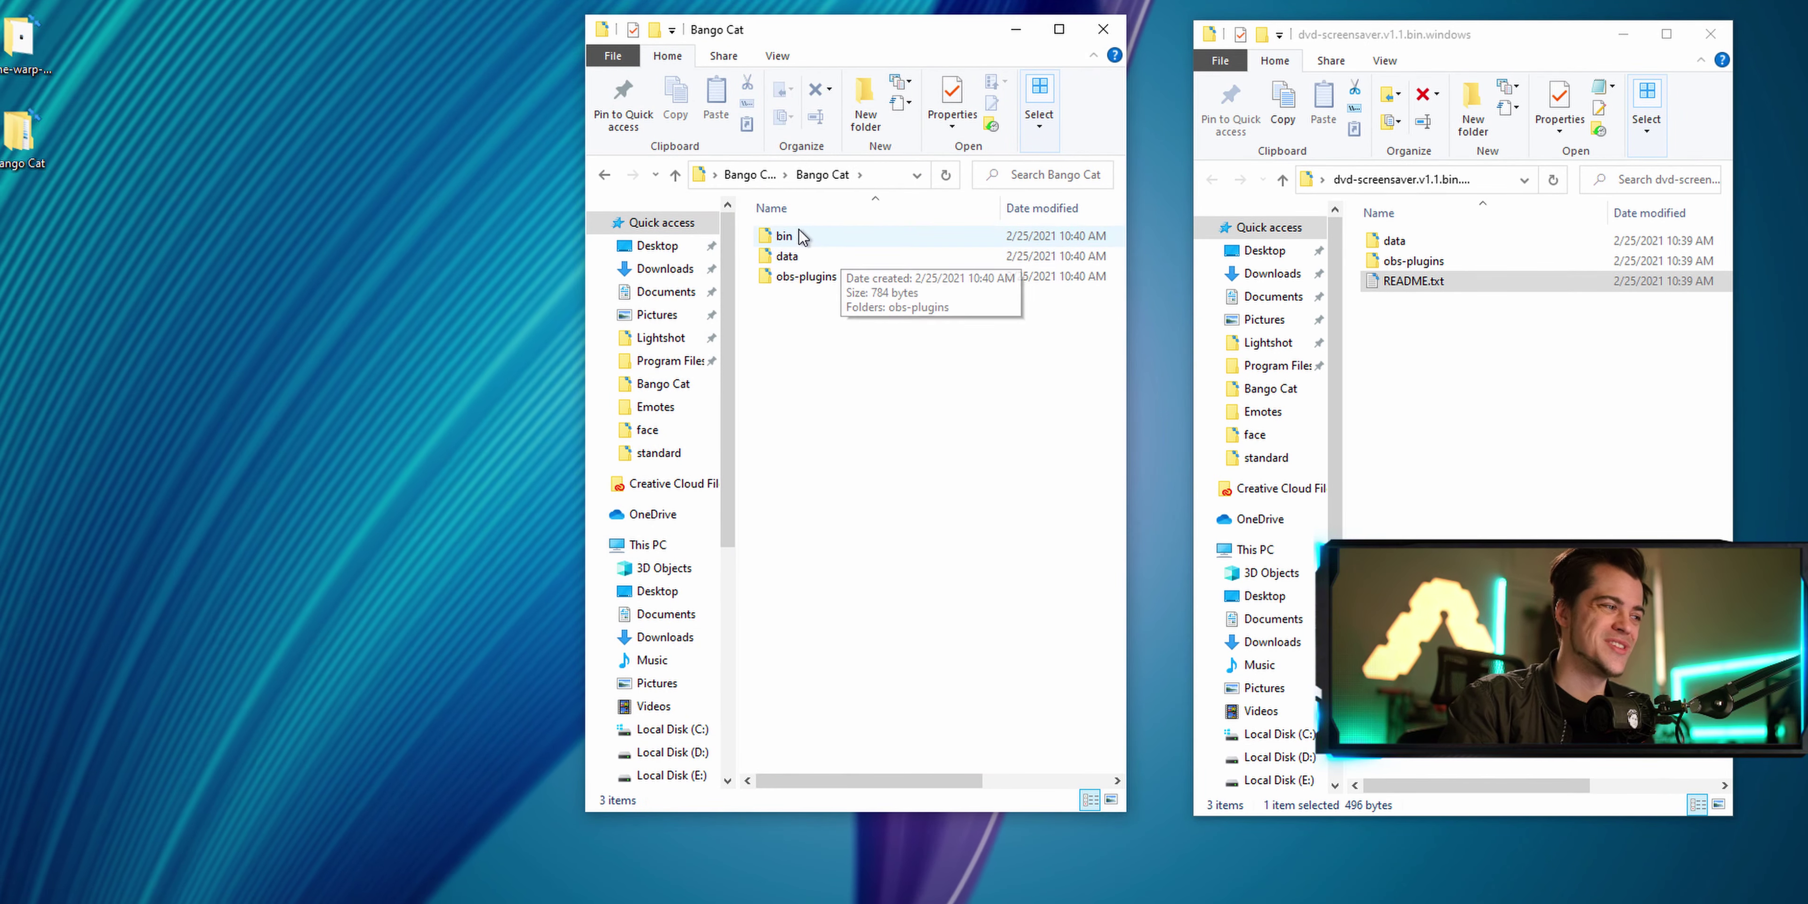
{"action": "left_click_drag", "start_coordinate": [801, 33], "coordinate": [1395, 267]}
Step: Open the obs-studio folder under Program Files on drive C in a new window, placed apart from the plugin folders
{"action": "key", "text": "super"}
{"action": "key", "text": "super+e"}
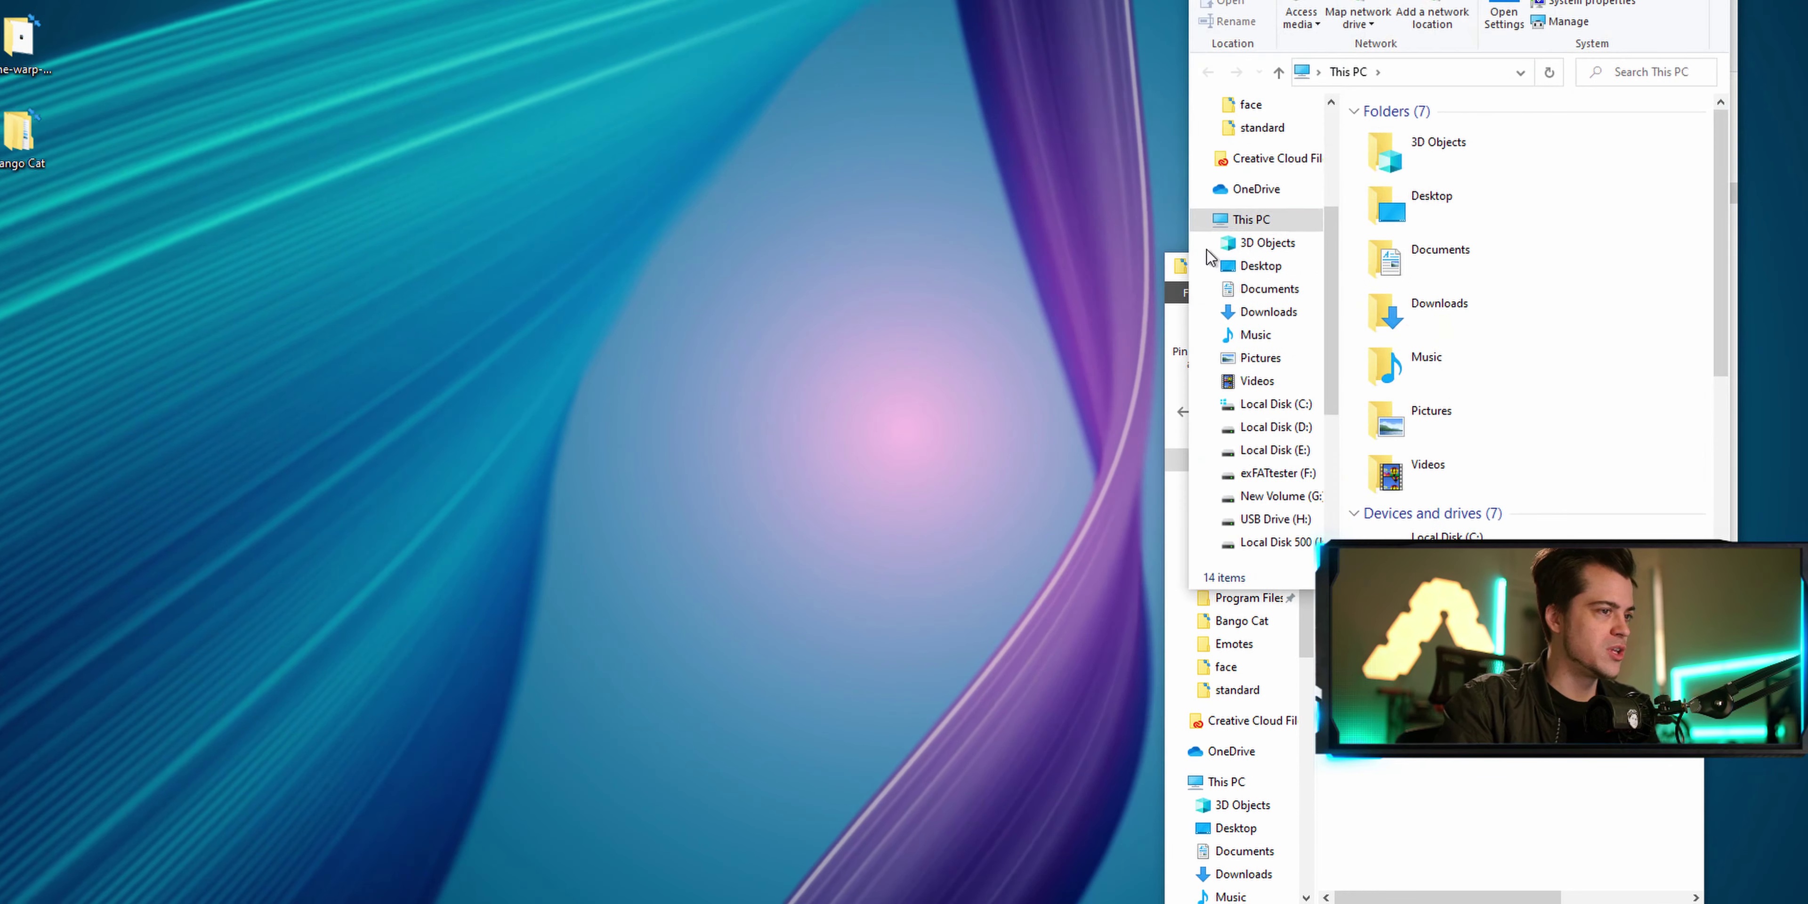
{"action": "left_click", "coordinate": [1267, 403]}
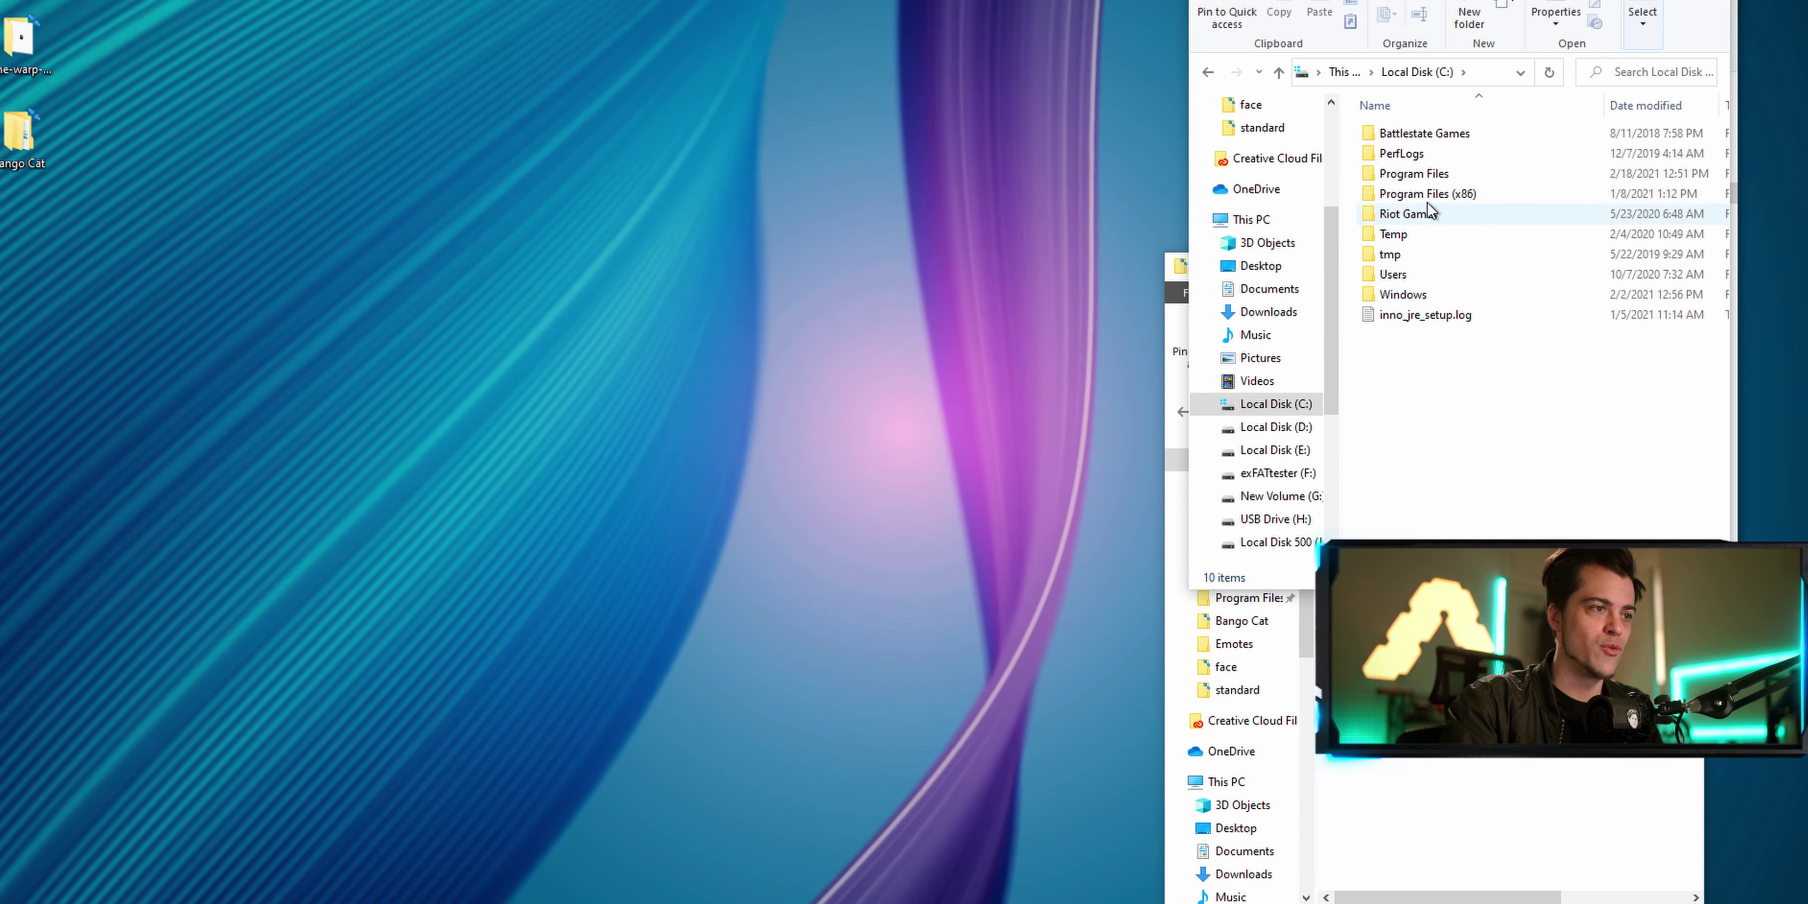
{"action": "double_click", "coordinate": [1424, 175]}
{"action": "scroll", "coordinate": [1457, 429], "scroll_direction": "down", "scroll_amount": 8}
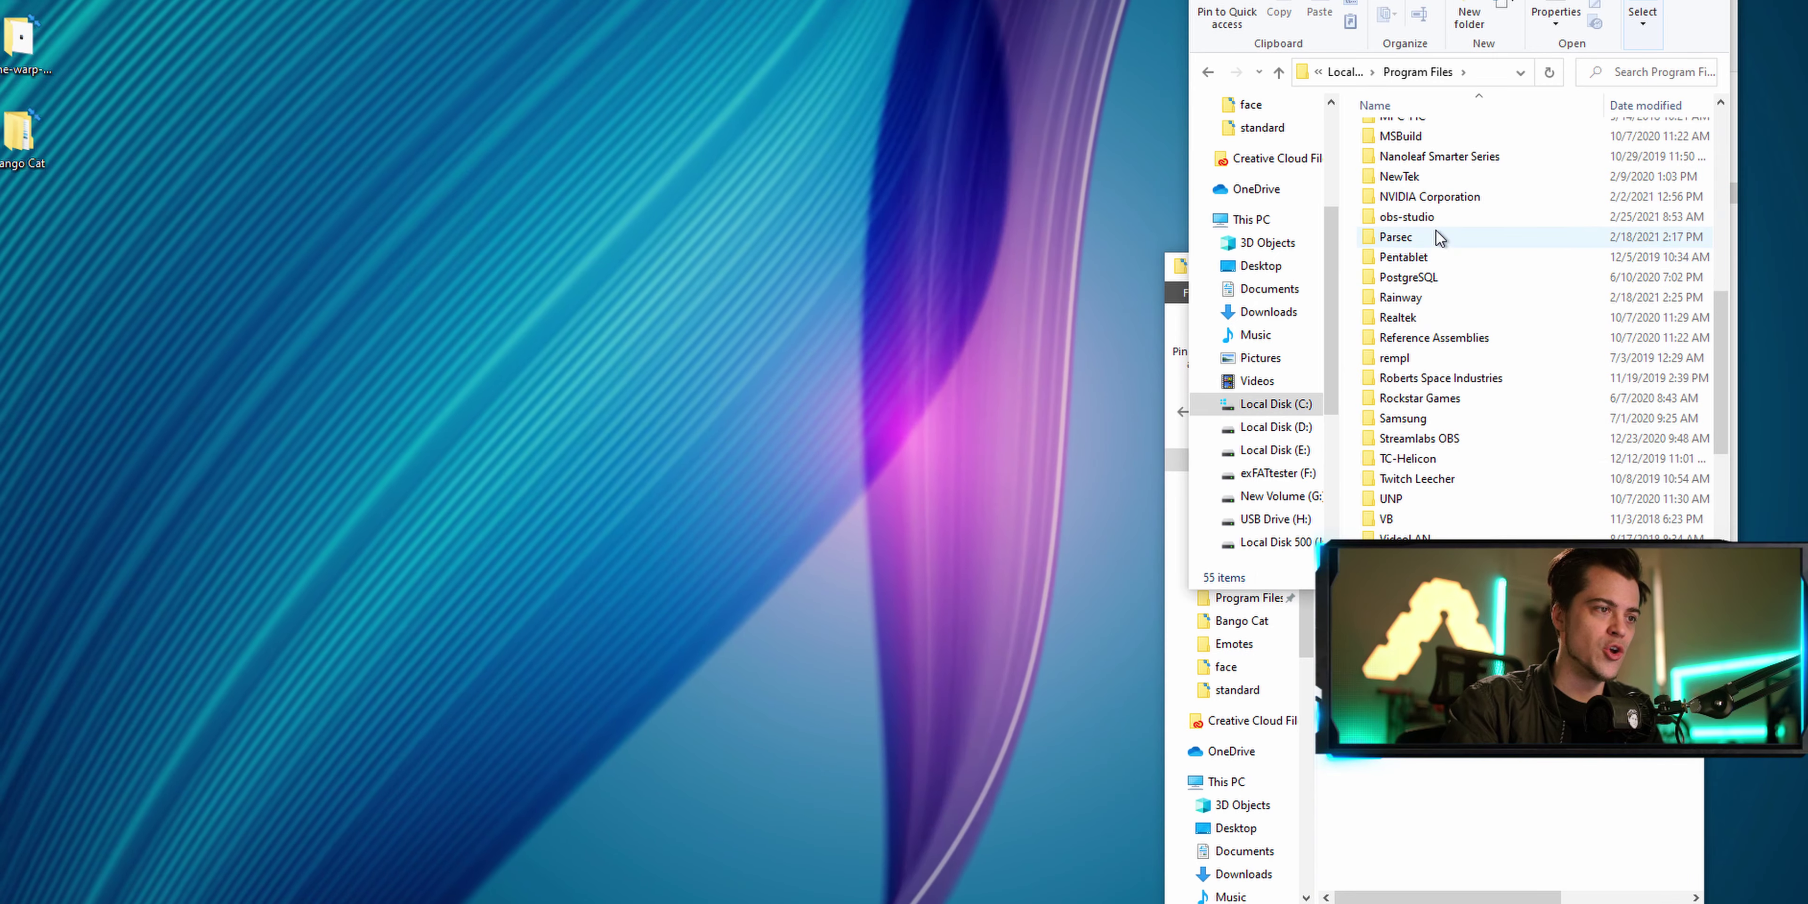
{"action": "double_click", "coordinate": [1435, 219]}
{"action": "left_click_drag", "start_coordinate": [1473, 0], "coordinate": [429, 51]}
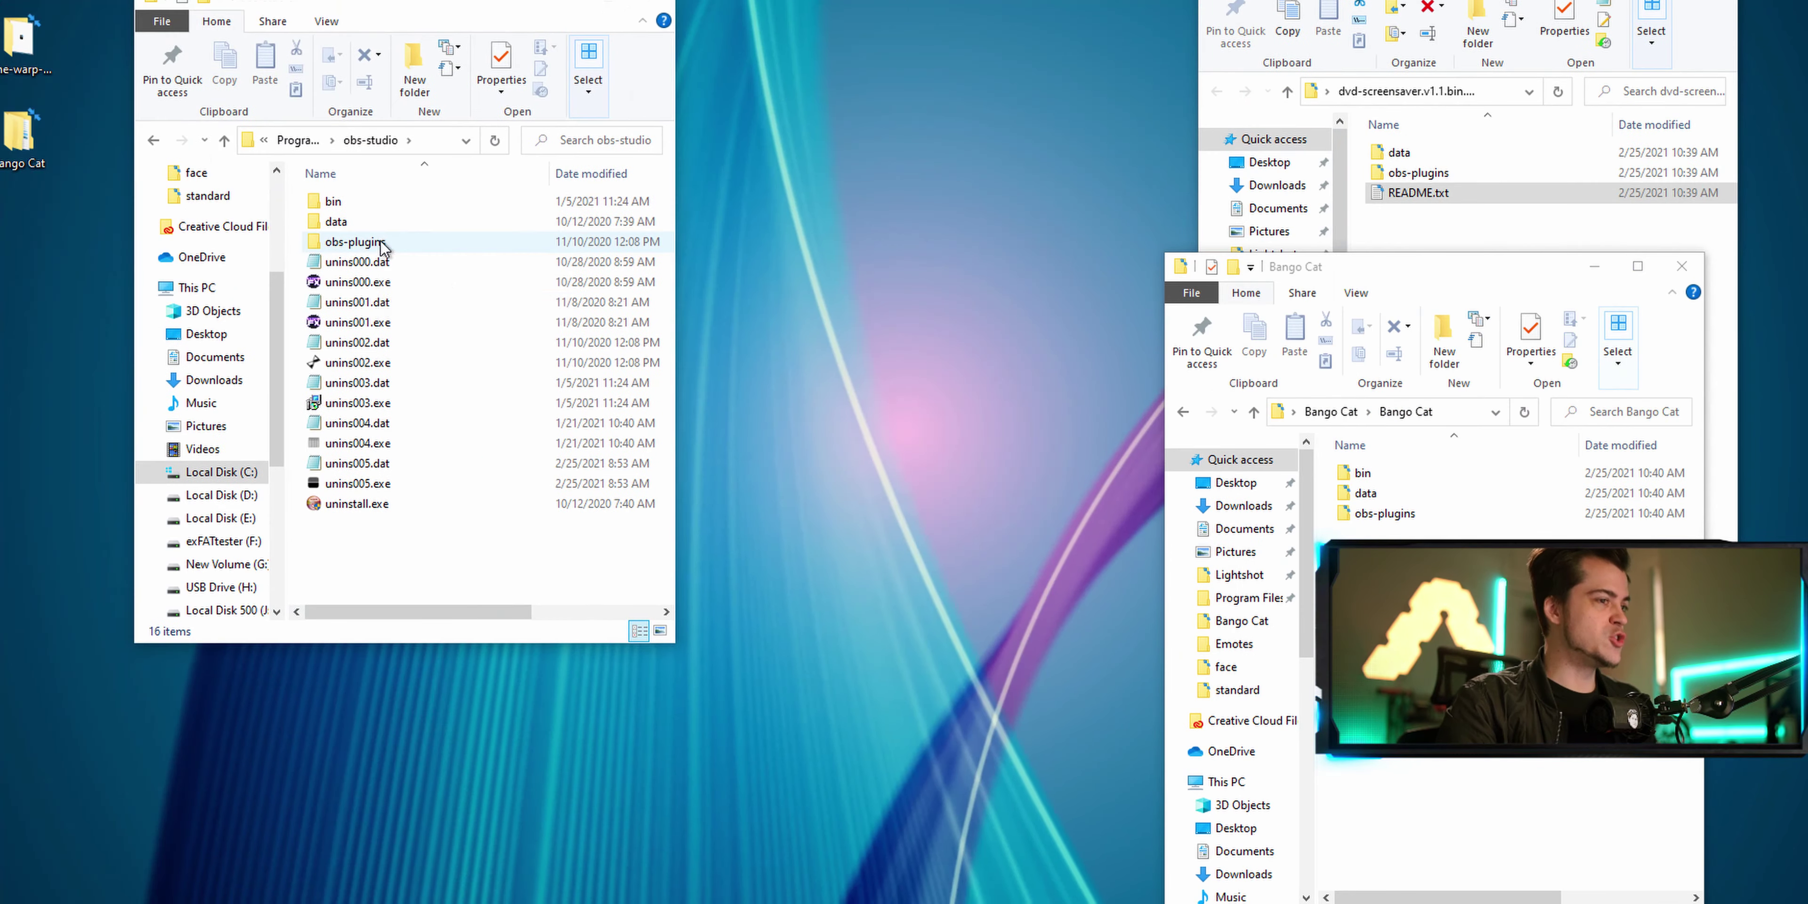
Step: Place the Bango Cat window beside obs-studio, compare their bin\64bit folders, and return to the obs-studio root folder
{"action": "left_click_drag", "start_coordinate": [1390, 279], "coordinate": [938, 12]}
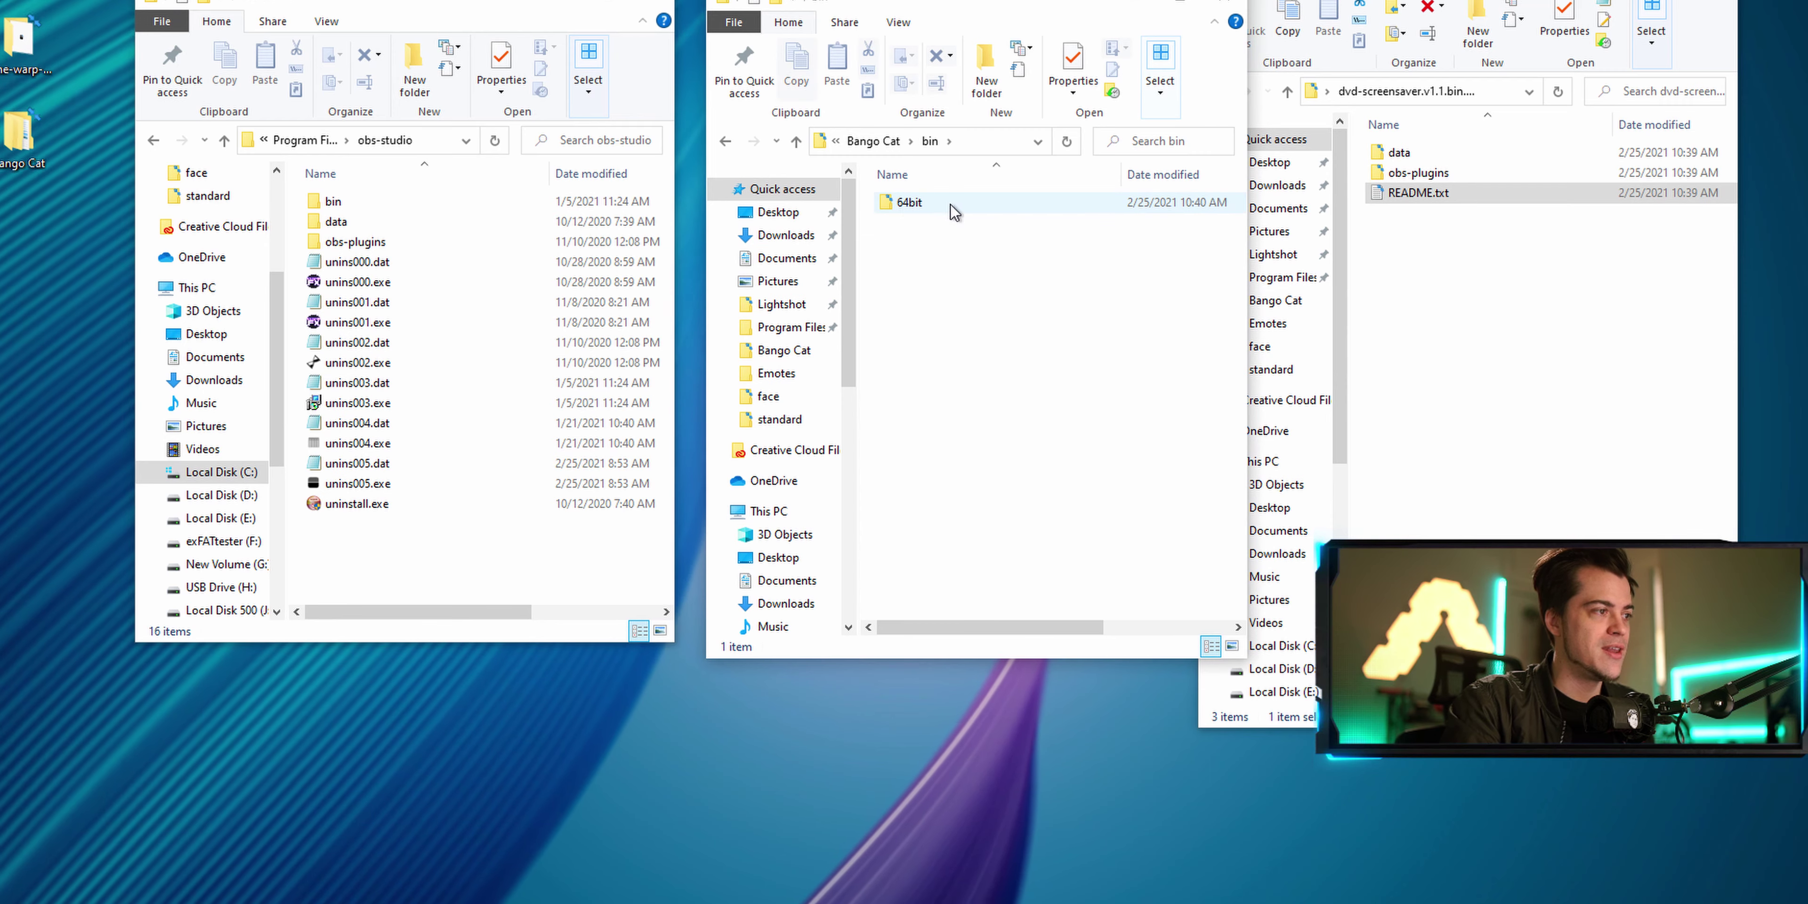
{"action": "double_click", "coordinate": [918, 202]}
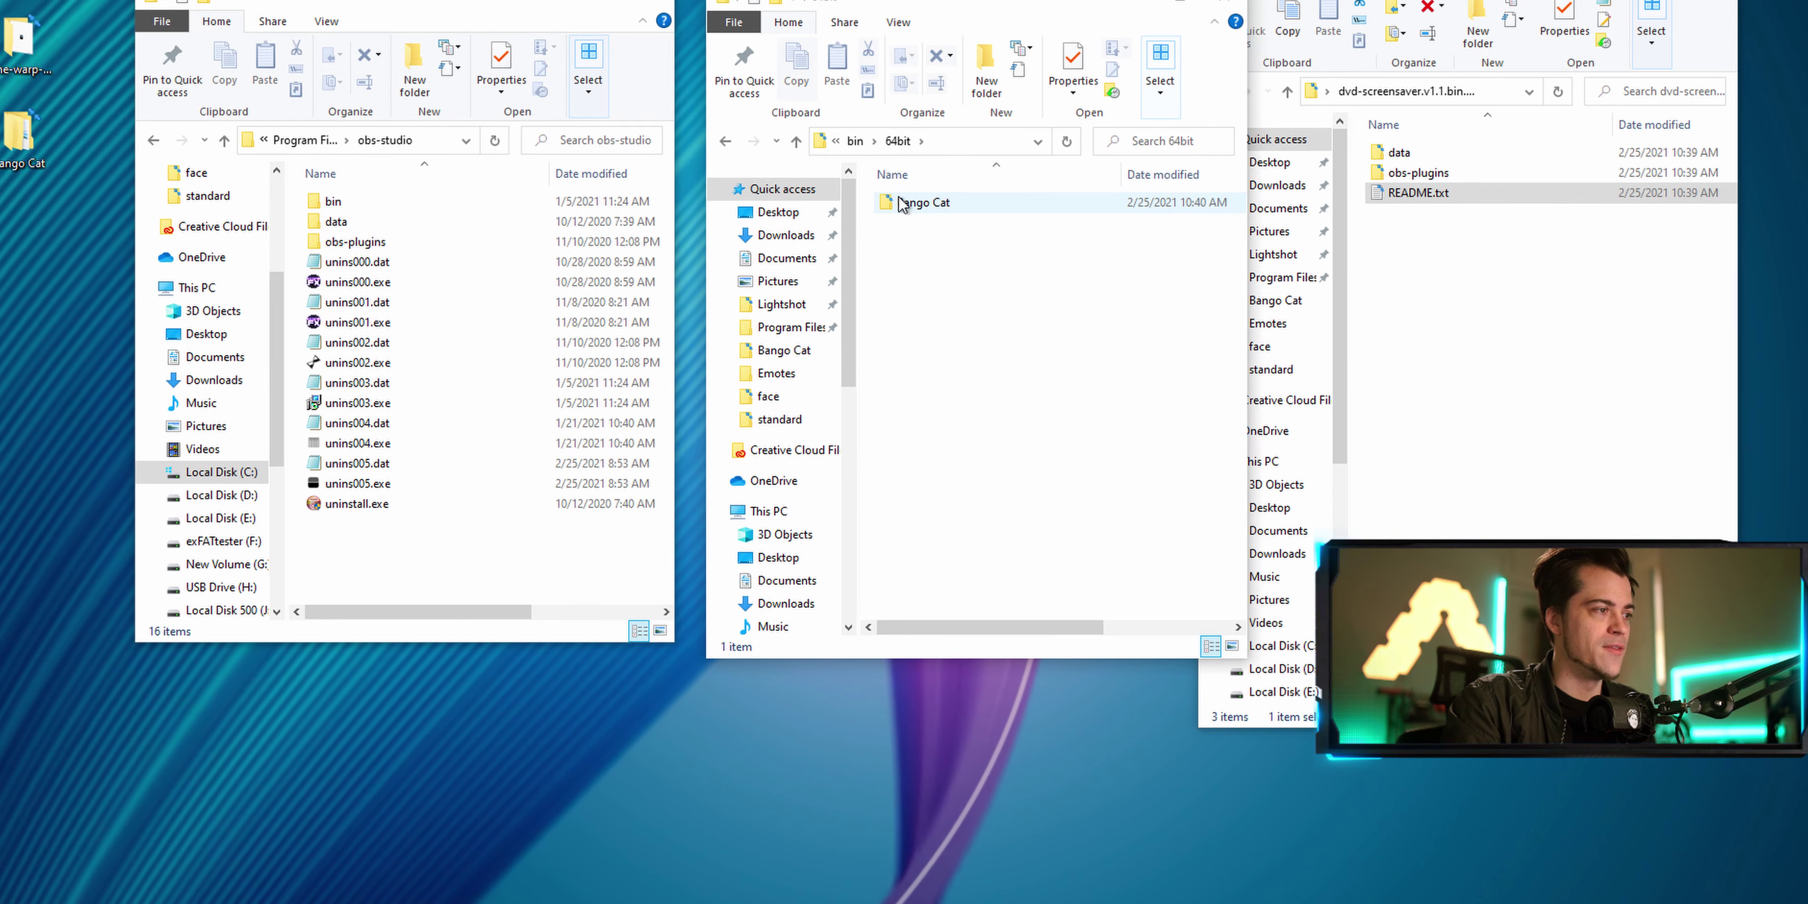
{"action": "double_click", "coordinate": [340, 201]}
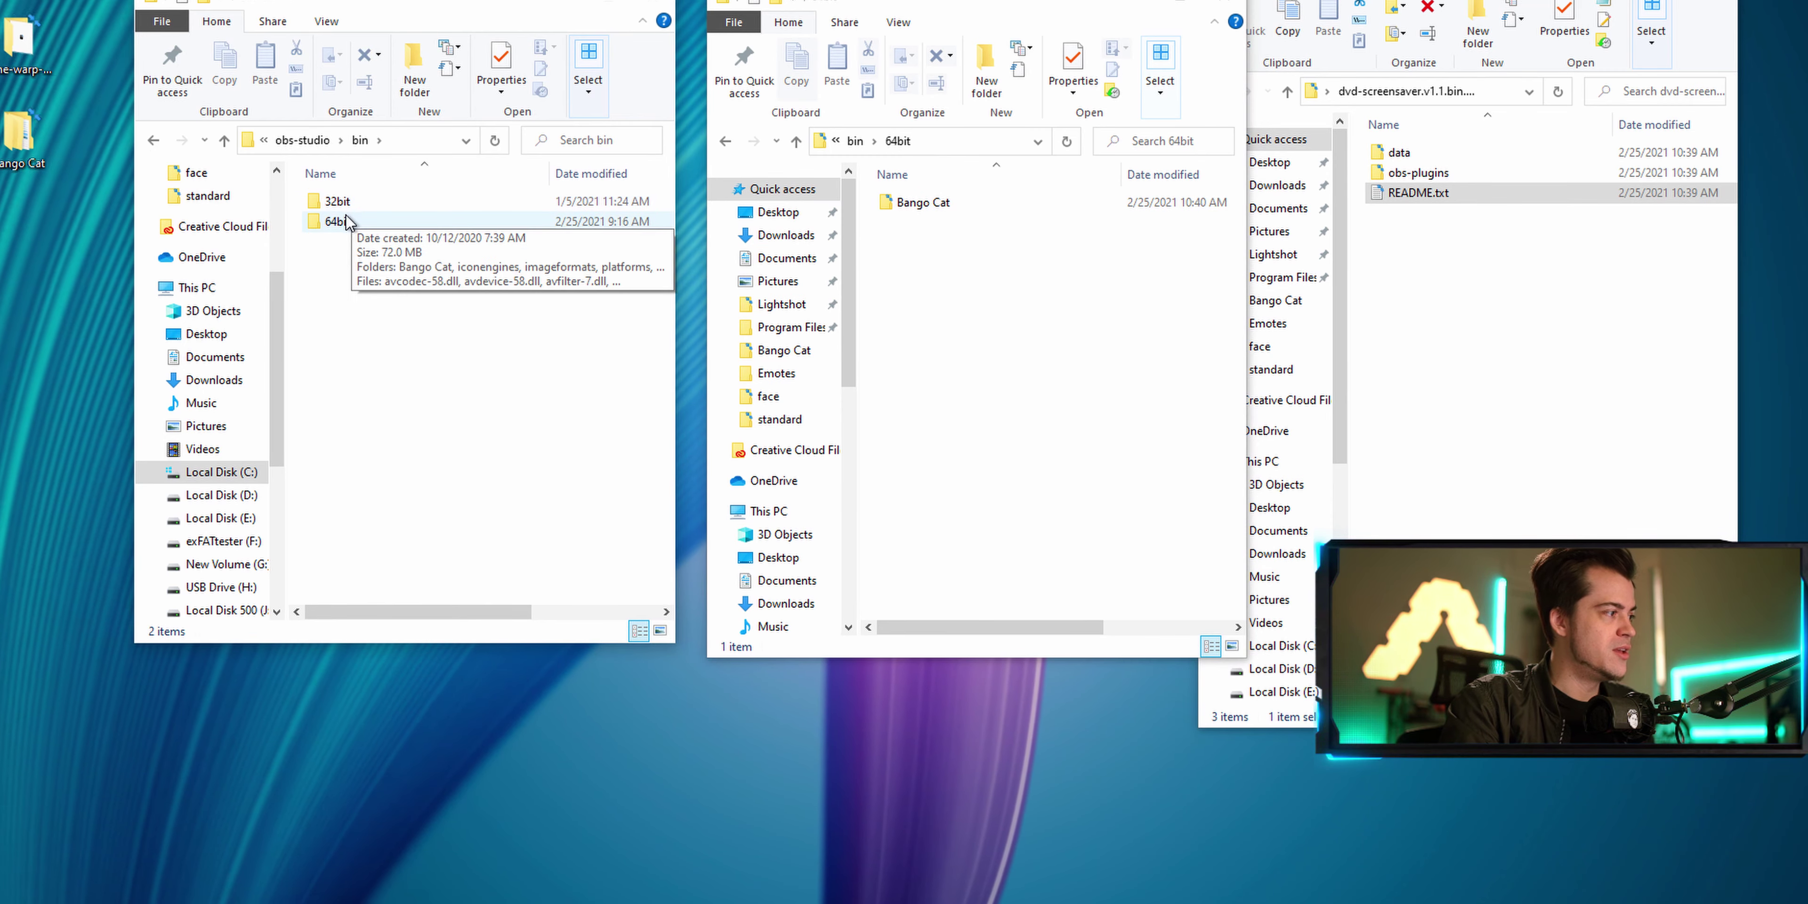
{"action": "double_click", "coordinate": [344, 222]}
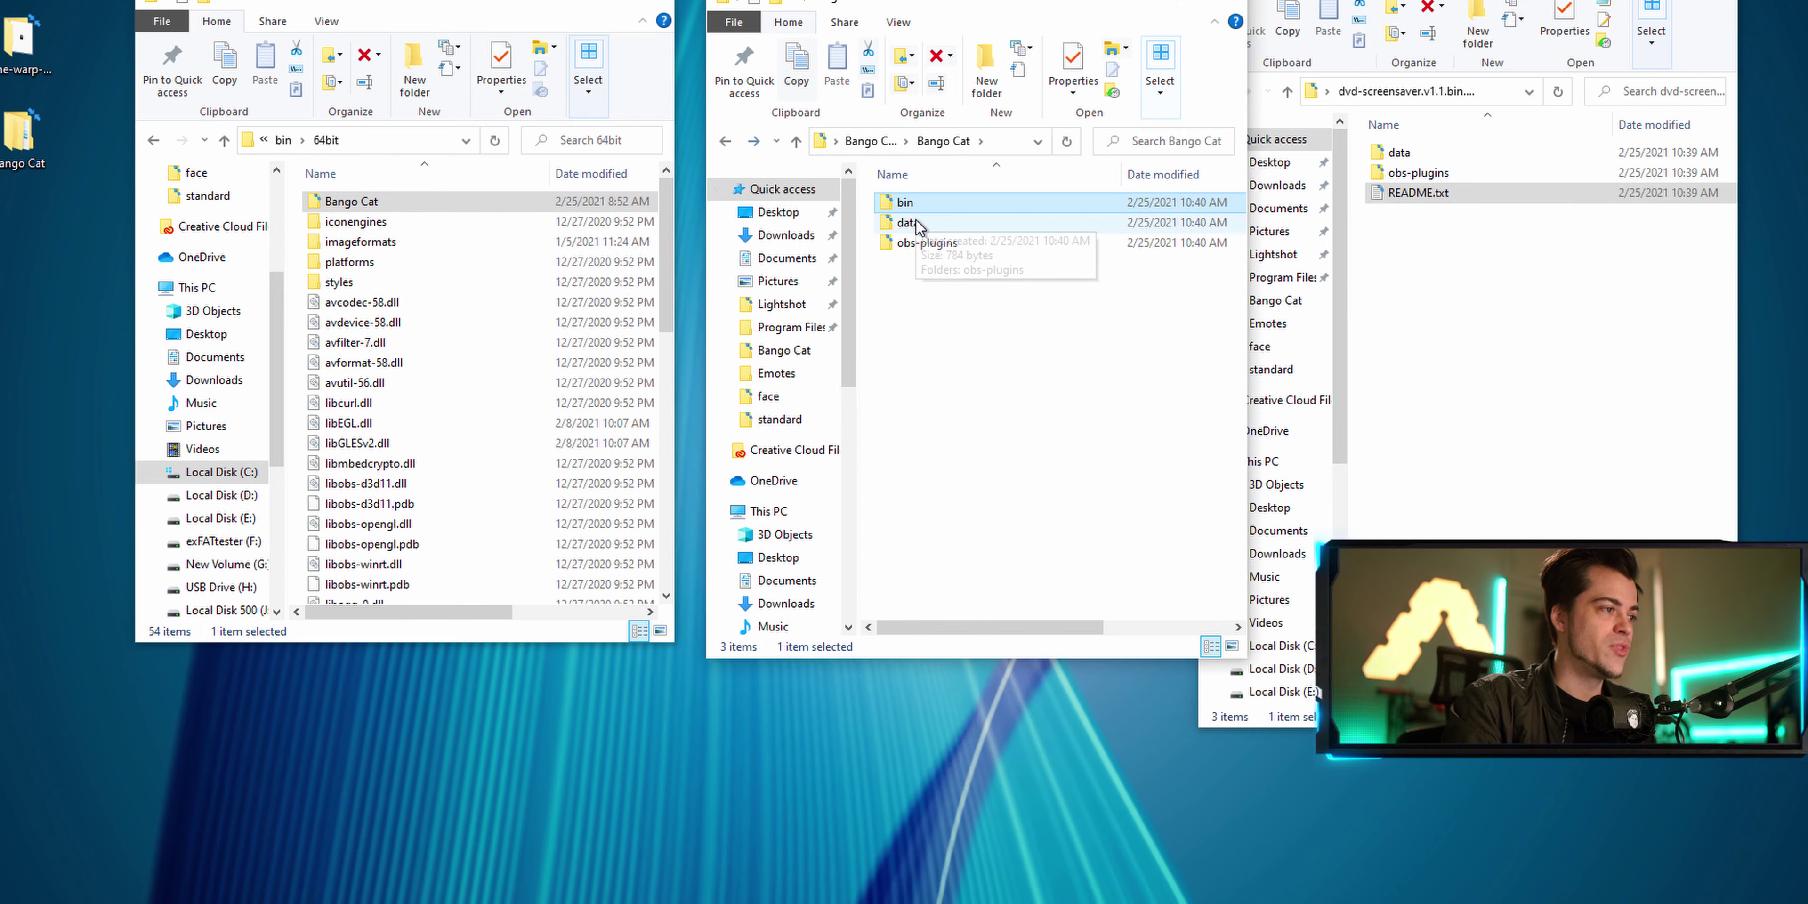
{"action": "left_click", "coordinate": [150, 139]}
{"action": "left_click", "coordinate": [150, 139]}
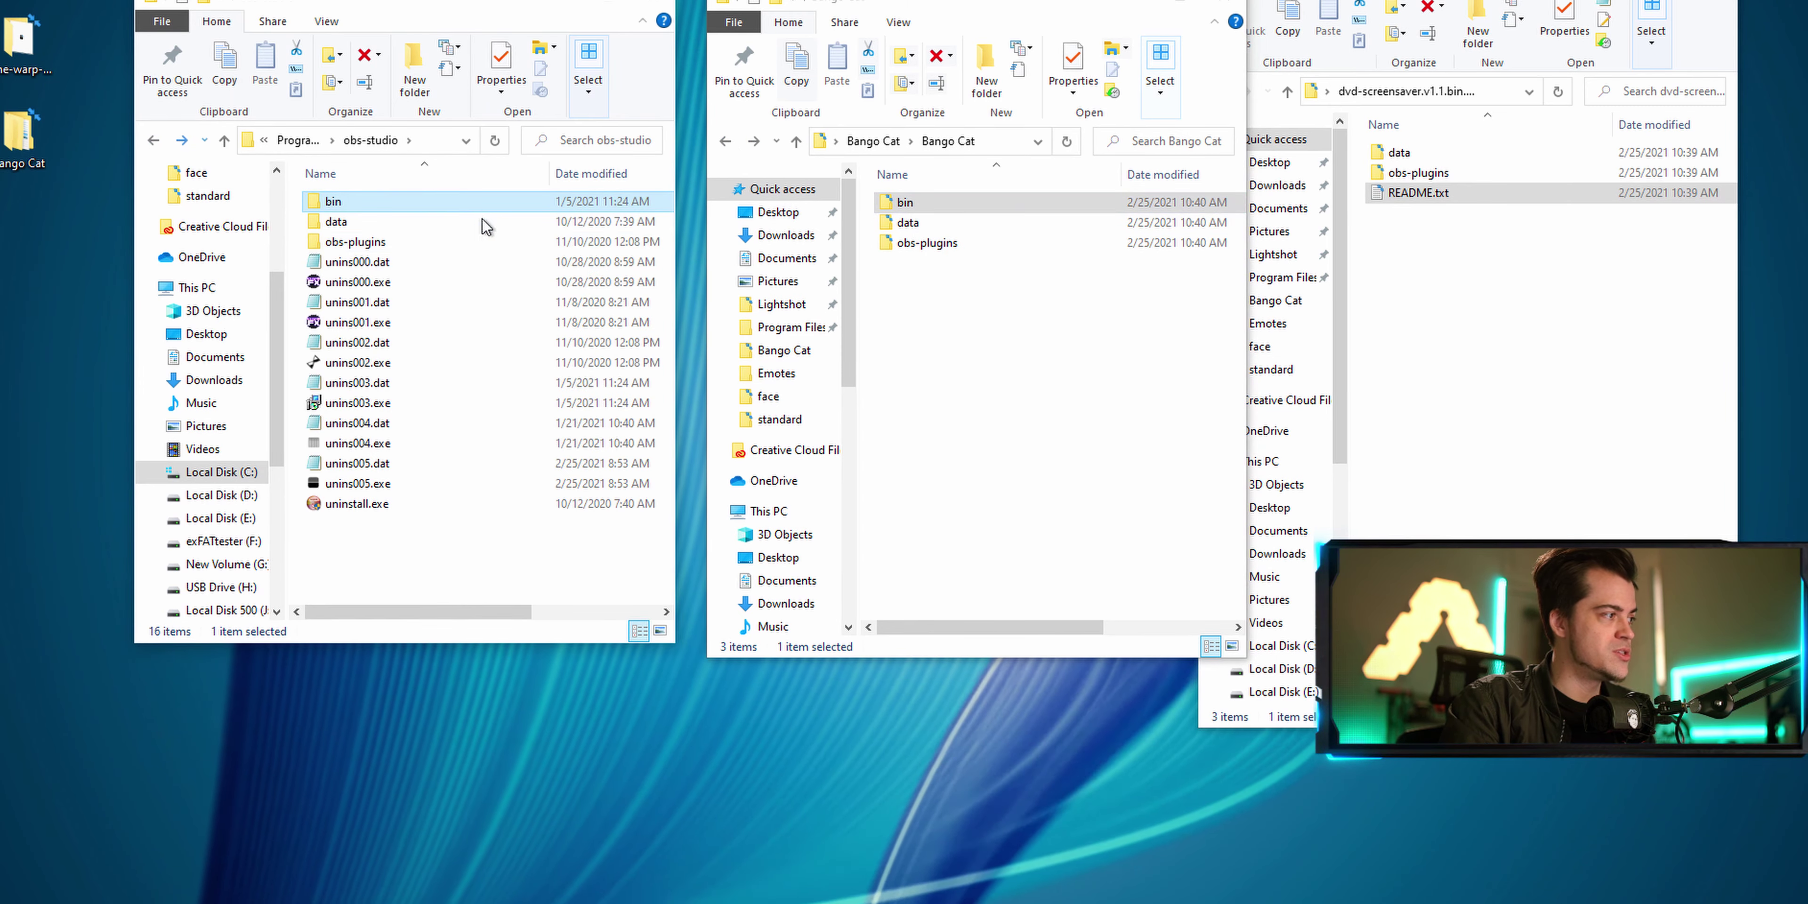
Step: Open data\obs-plugins in both the obs-studio and Bango Cat windows and match the bongobs-cat folder against its install location
{"action": "double_click", "coordinate": [916, 226]}
{"action": "double_click", "coordinate": [365, 222]}
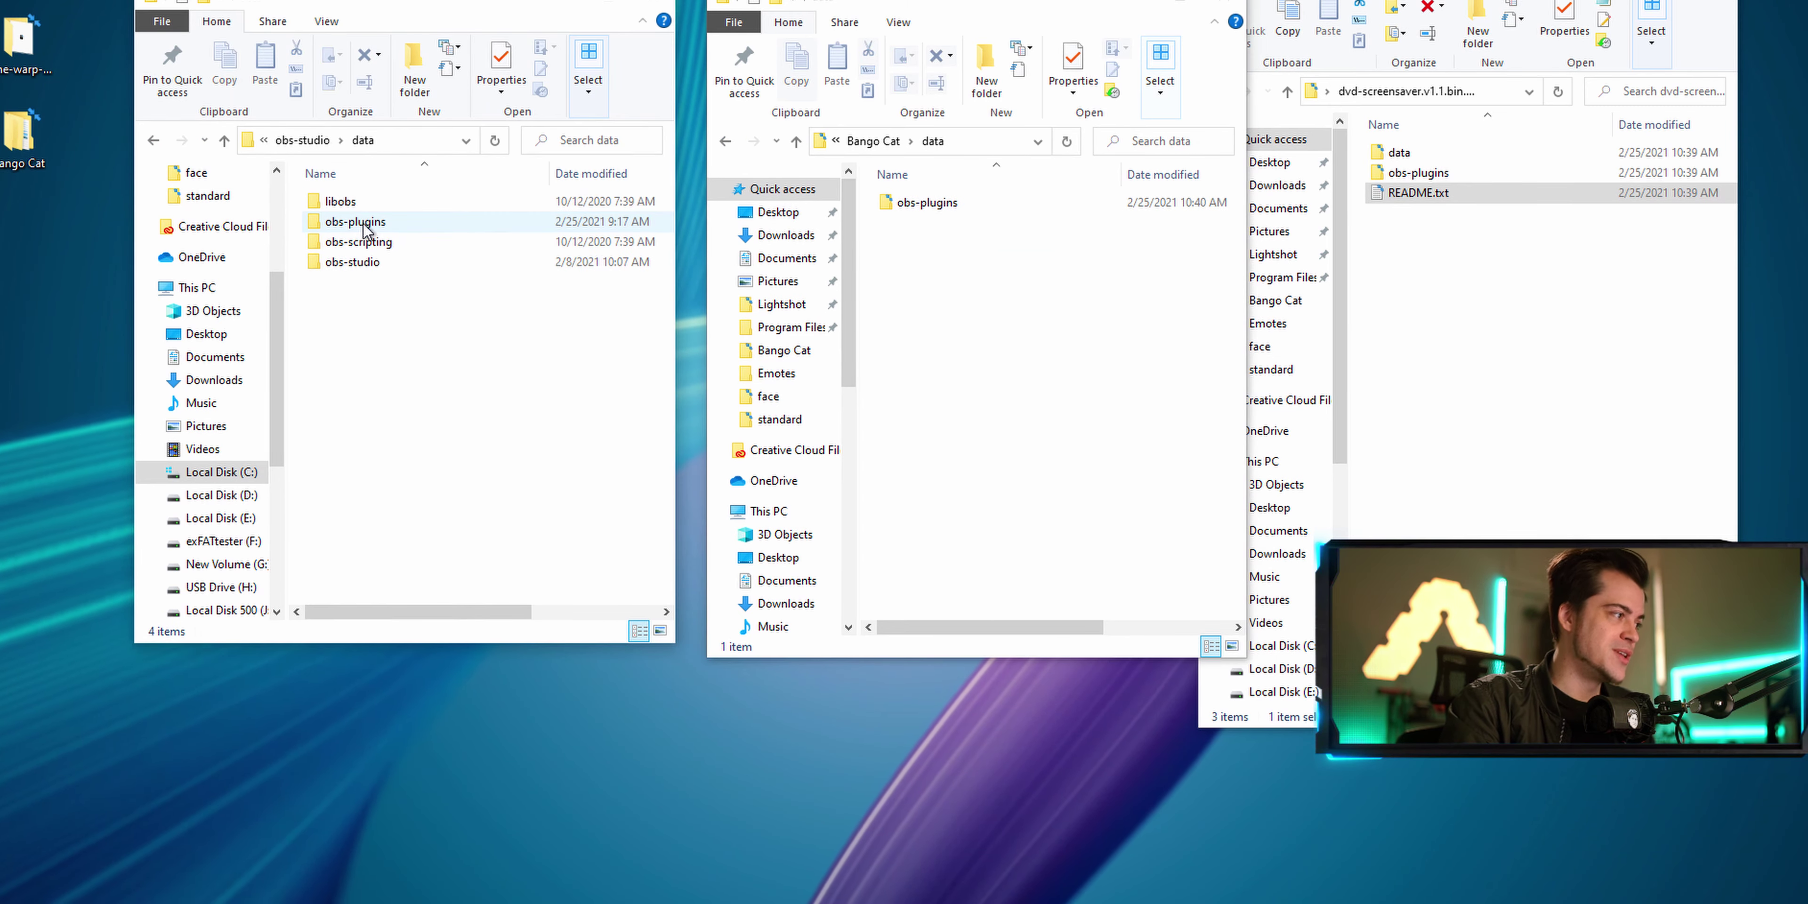
{"action": "double_click", "coordinate": [956, 205]}
{"action": "left_click", "coordinate": [358, 223]}
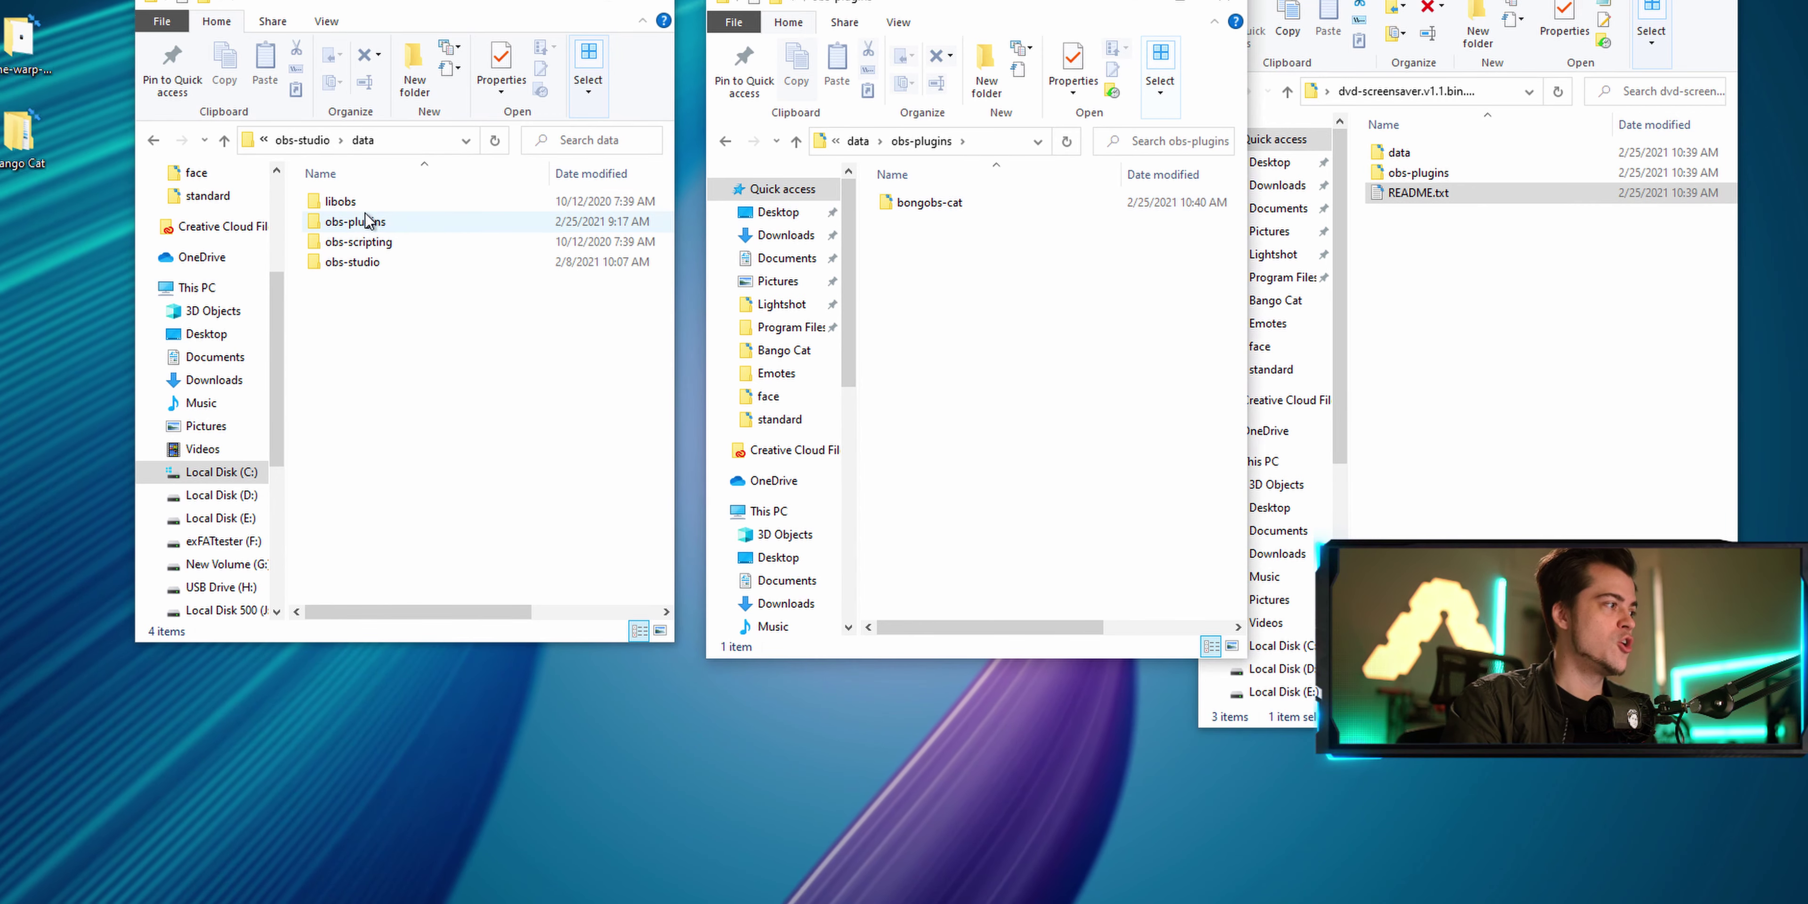
{"action": "double_click", "coordinate": [357, 222]}
{"action": "left_click_drag", "start_coordinate": [923, 205], "coordinate": [941, 293]}
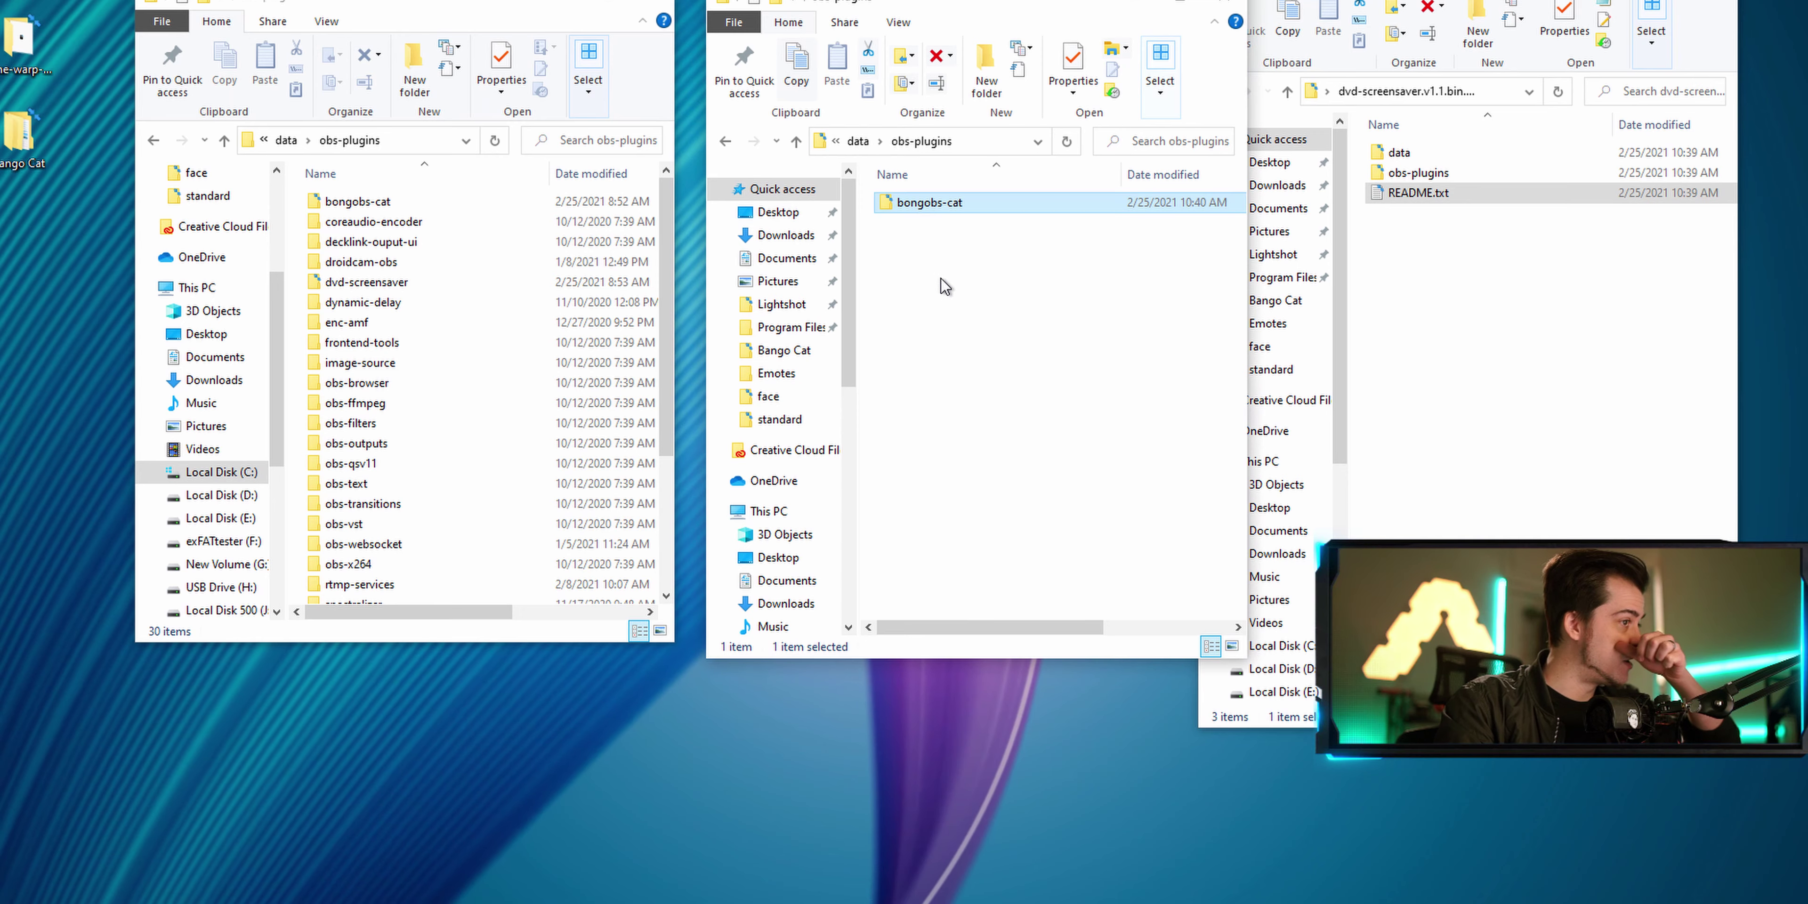
Step: Compare the obs-plugins\64bit folders of Bango Cat and obs-studio, locating bongobs-cat.dll, and clear the folder windows away
{"action": "left_click", "coordinate": [726, 141]}
{"action": "left_click", "coordinate": [726, 141]}
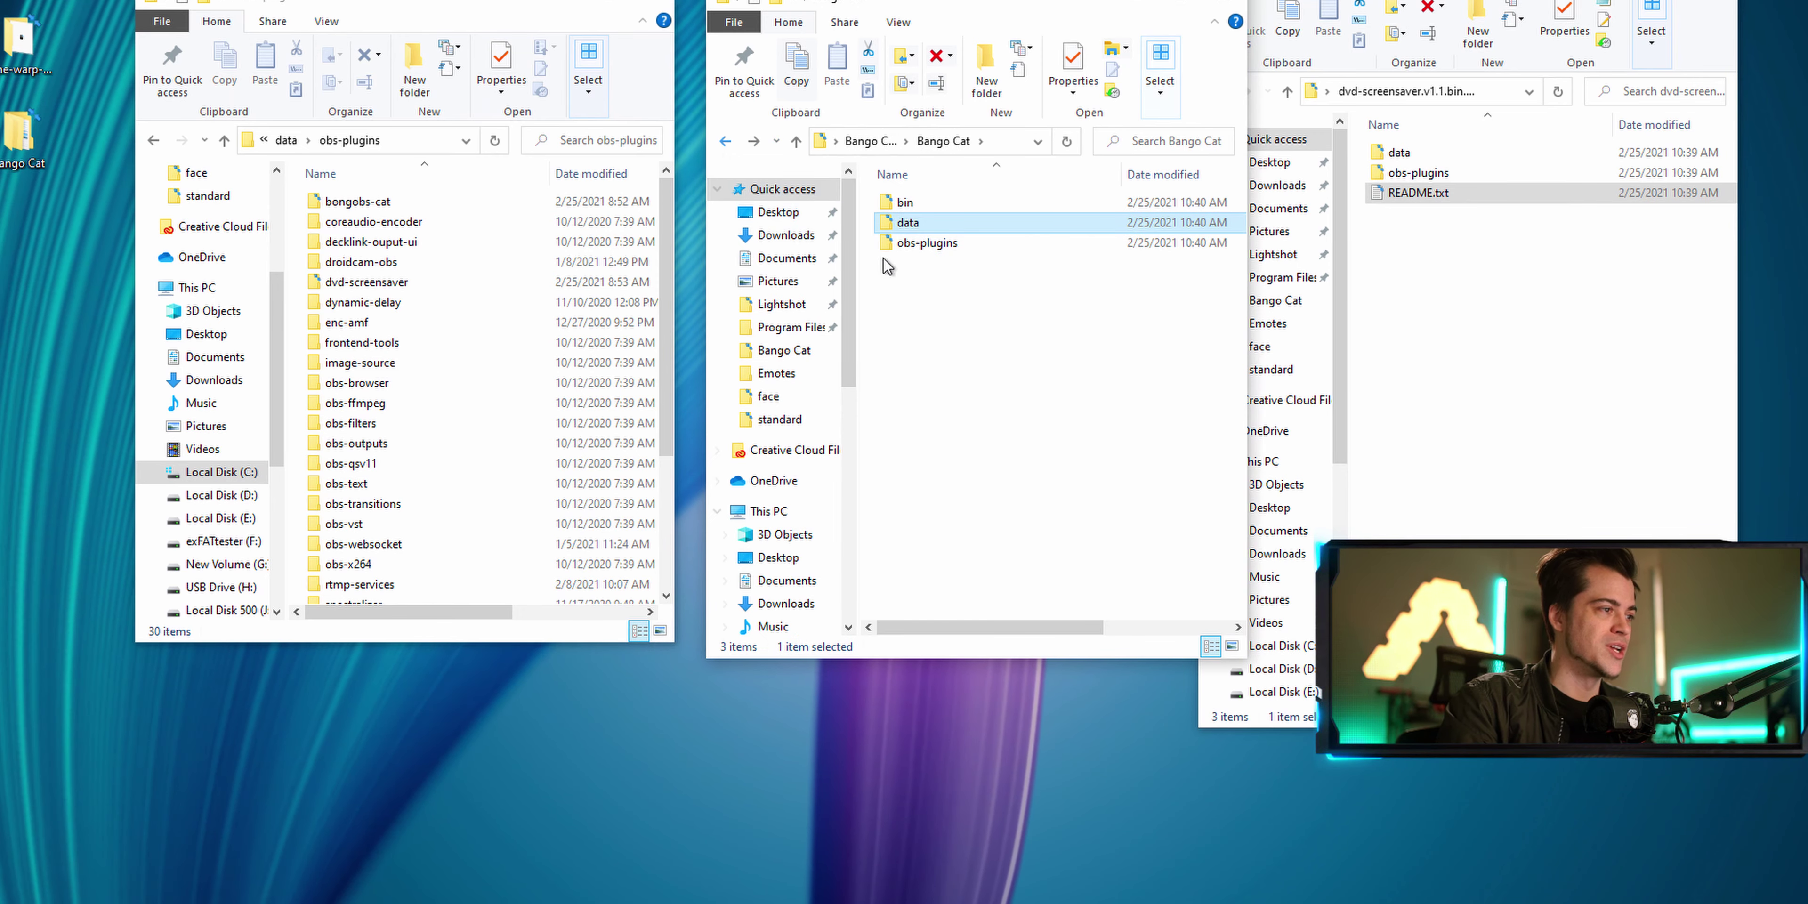
{"action": "double_click", "coordinate": [929, 241]}
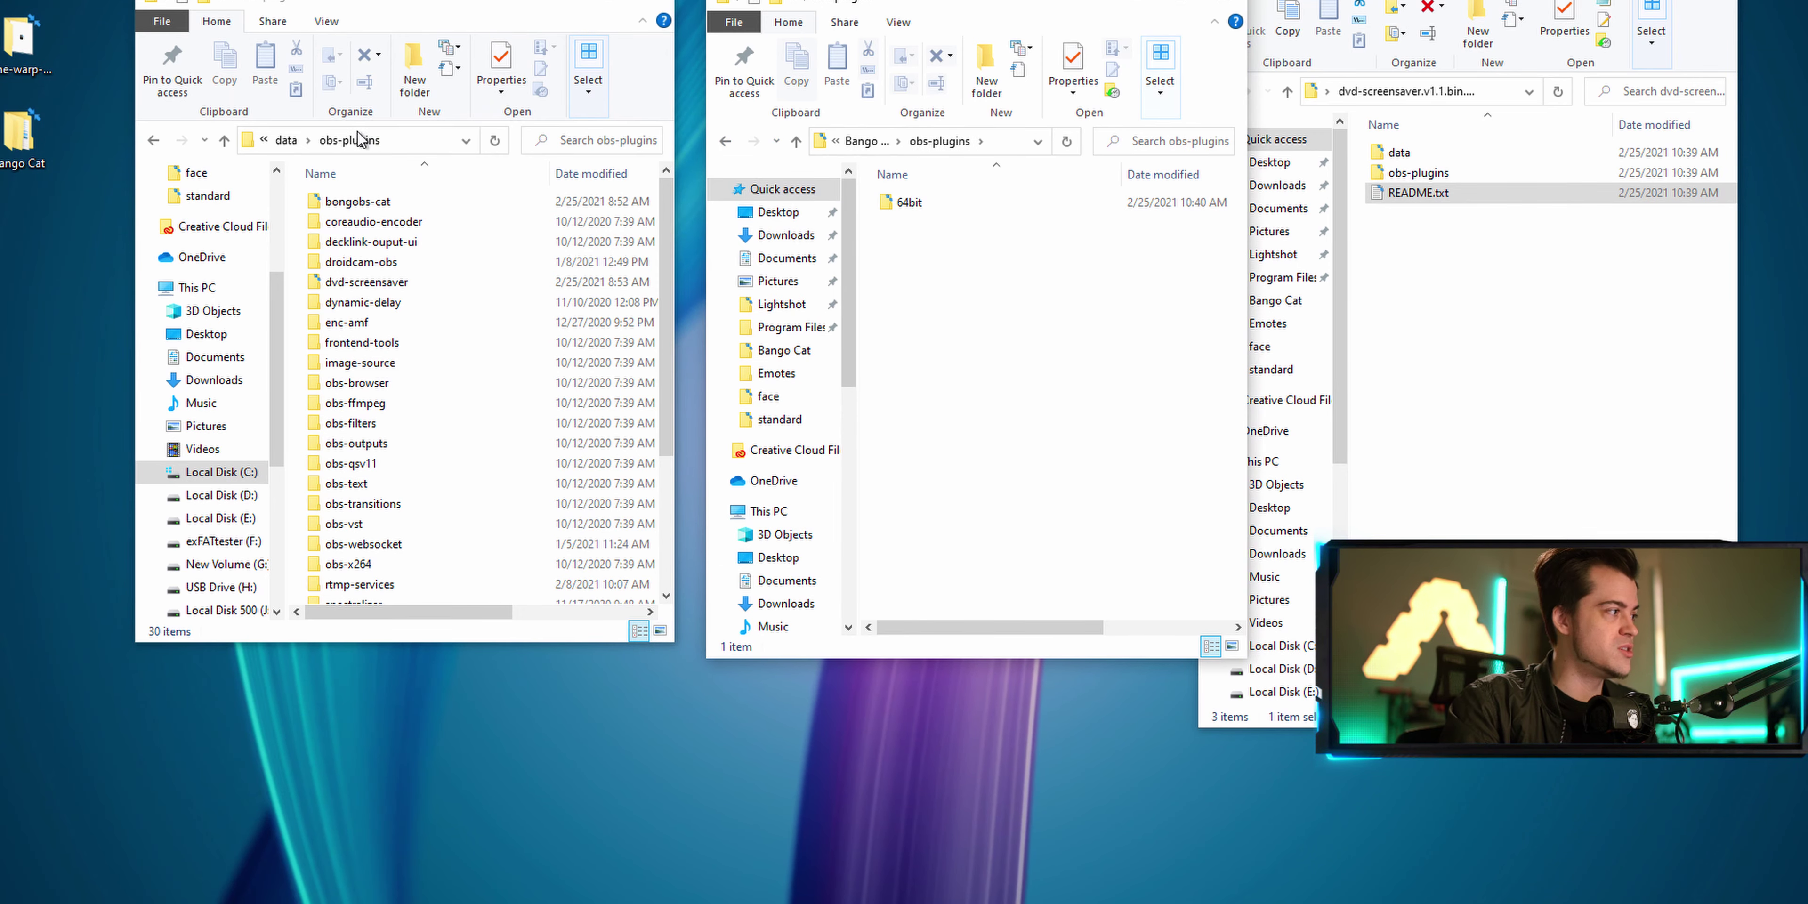
{"action": "left_click", "coordinate": [153, 140]}
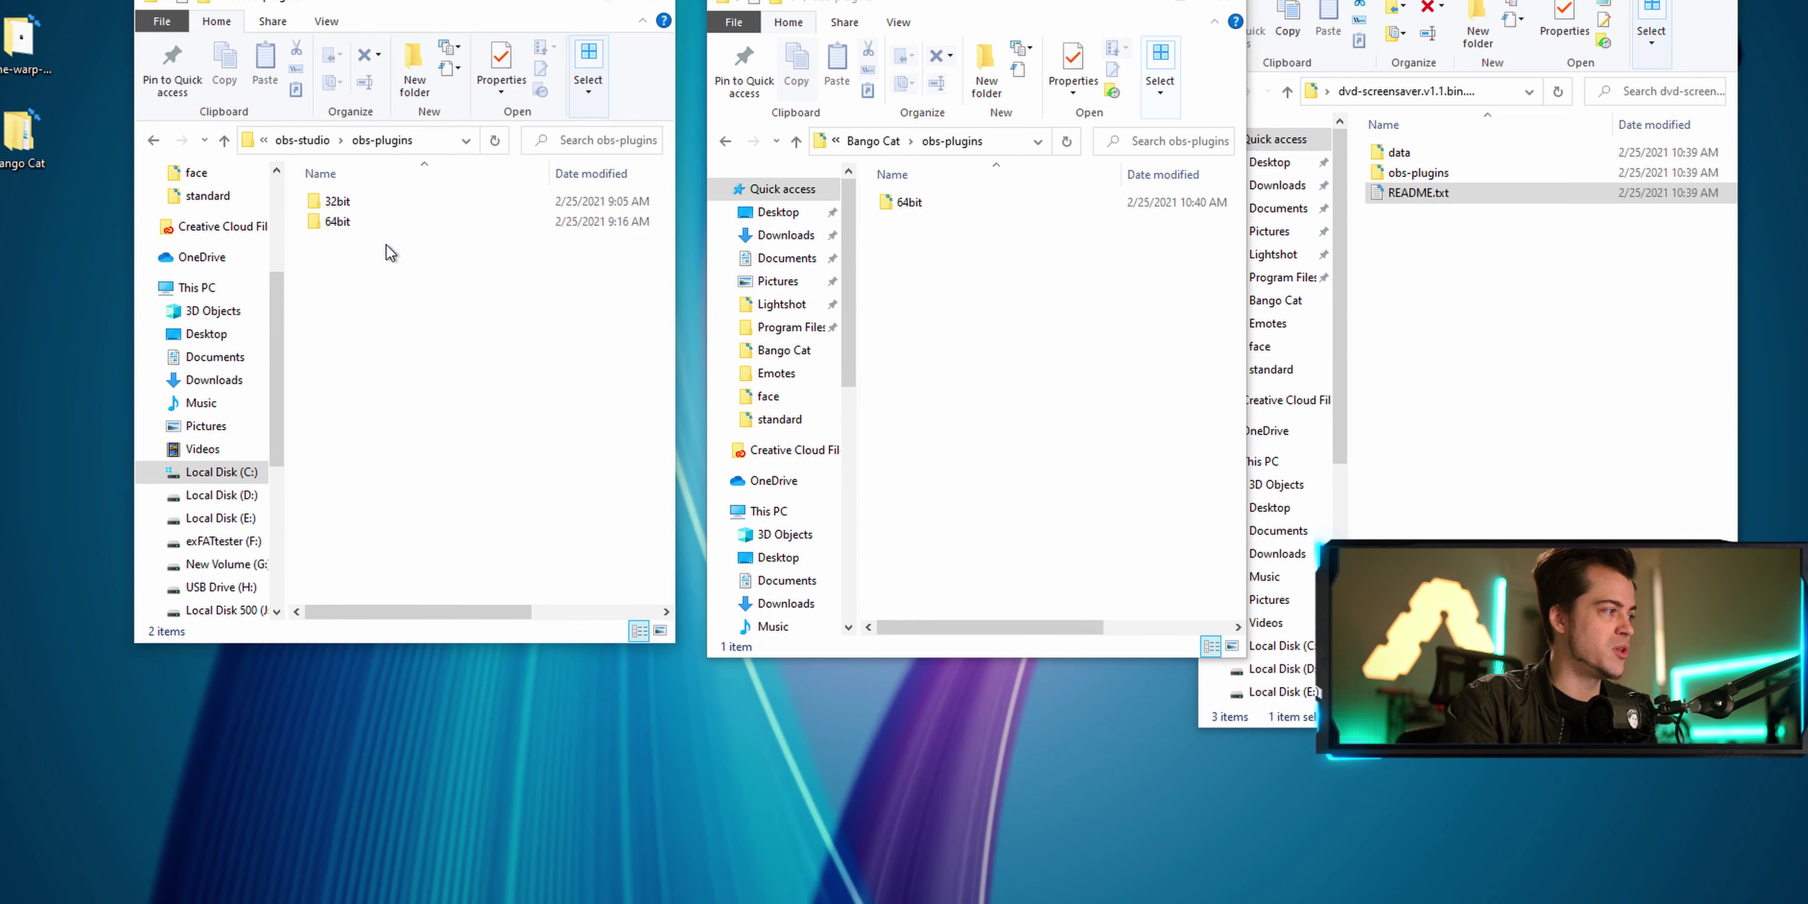
{"action": "double_click", "coordinate": [924, 205]}
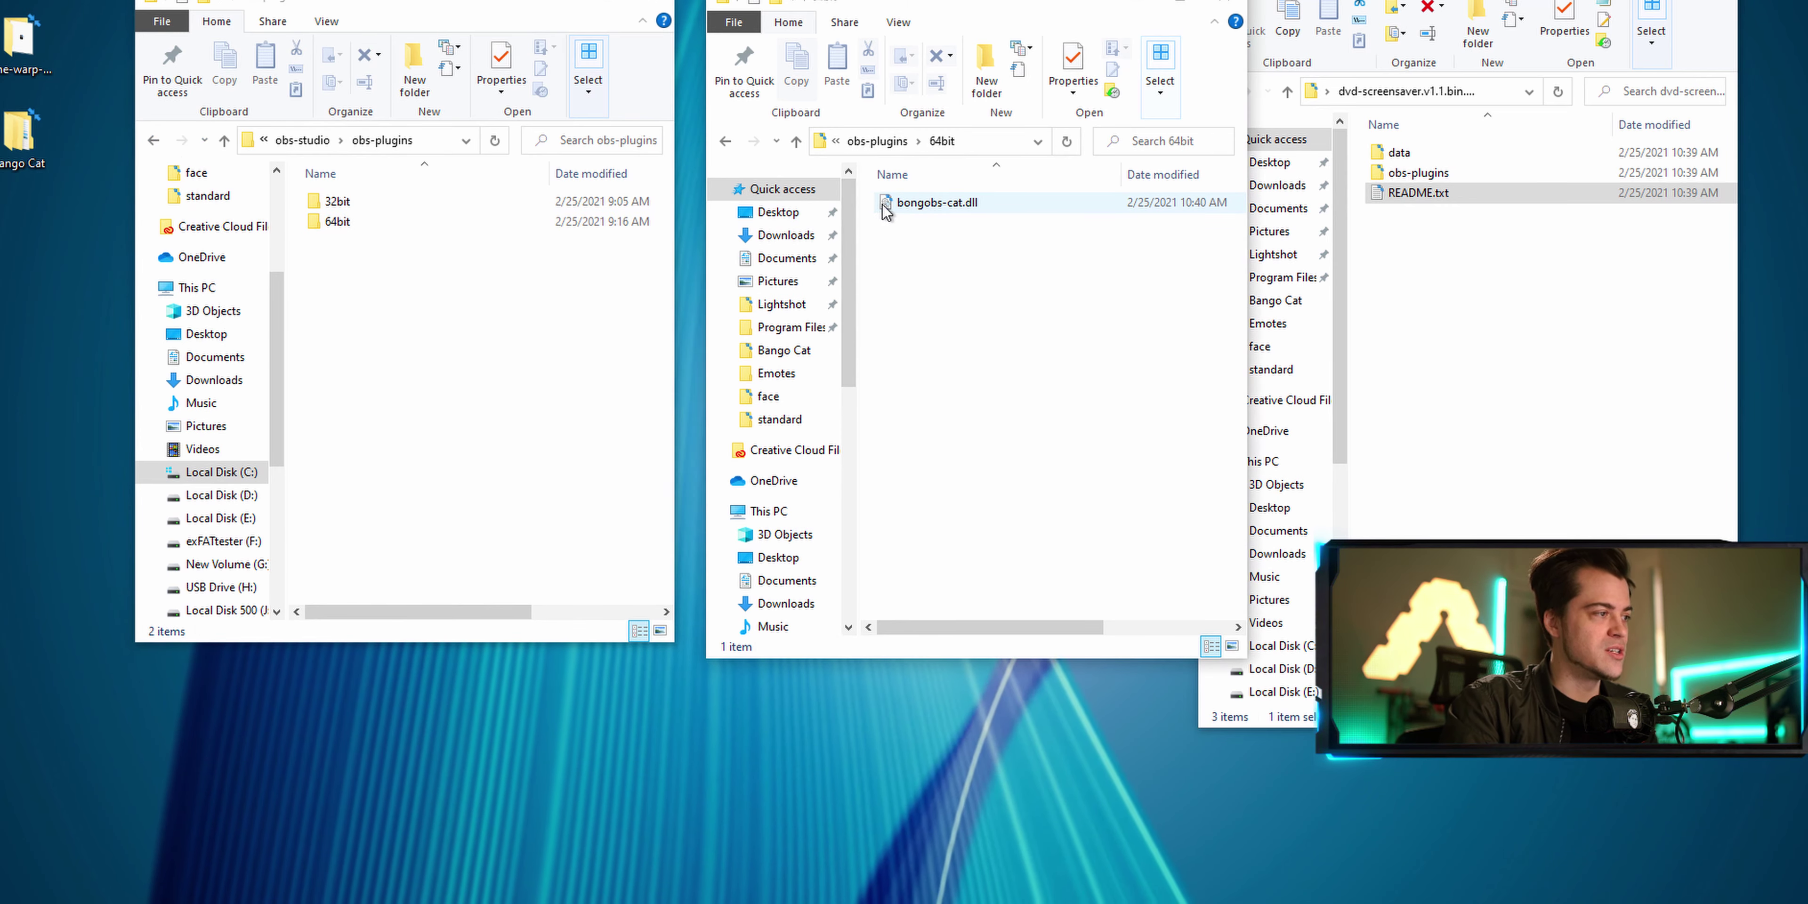
{"action": "double_click", "coordinate": [343, 221]}
{"action": "left_click_drag", "start_coordinate": [438, 386], "coordinate": [442, 388]}
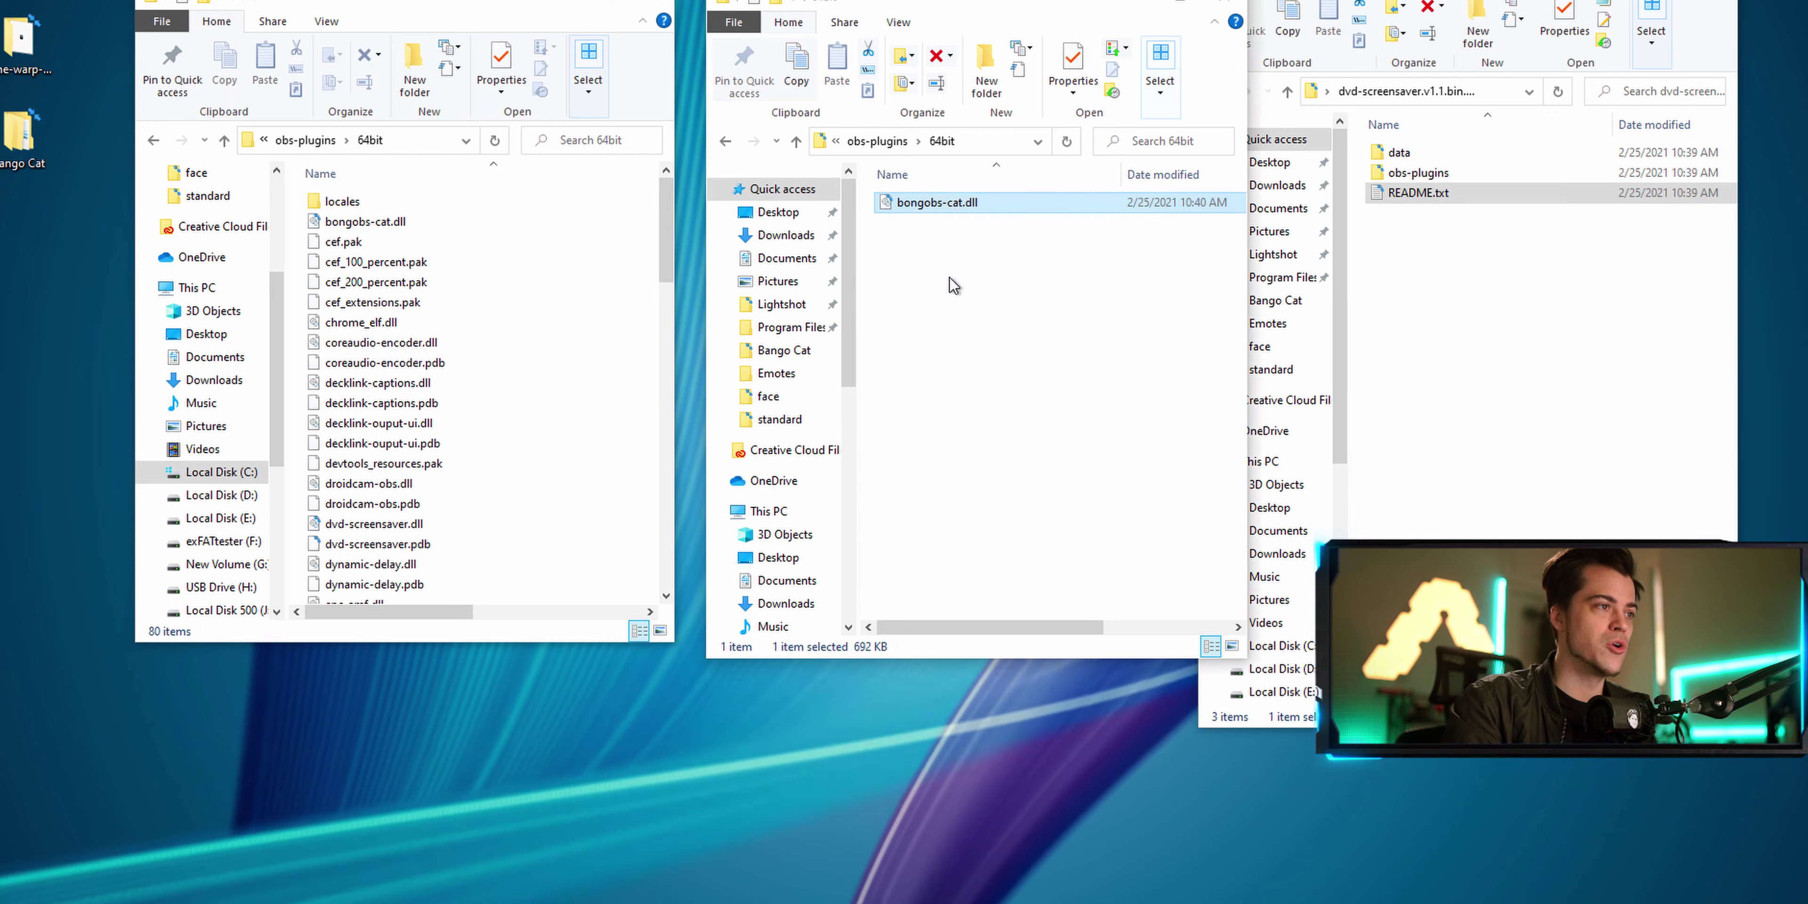
{"action": "key", "text": "ctrl+w"}
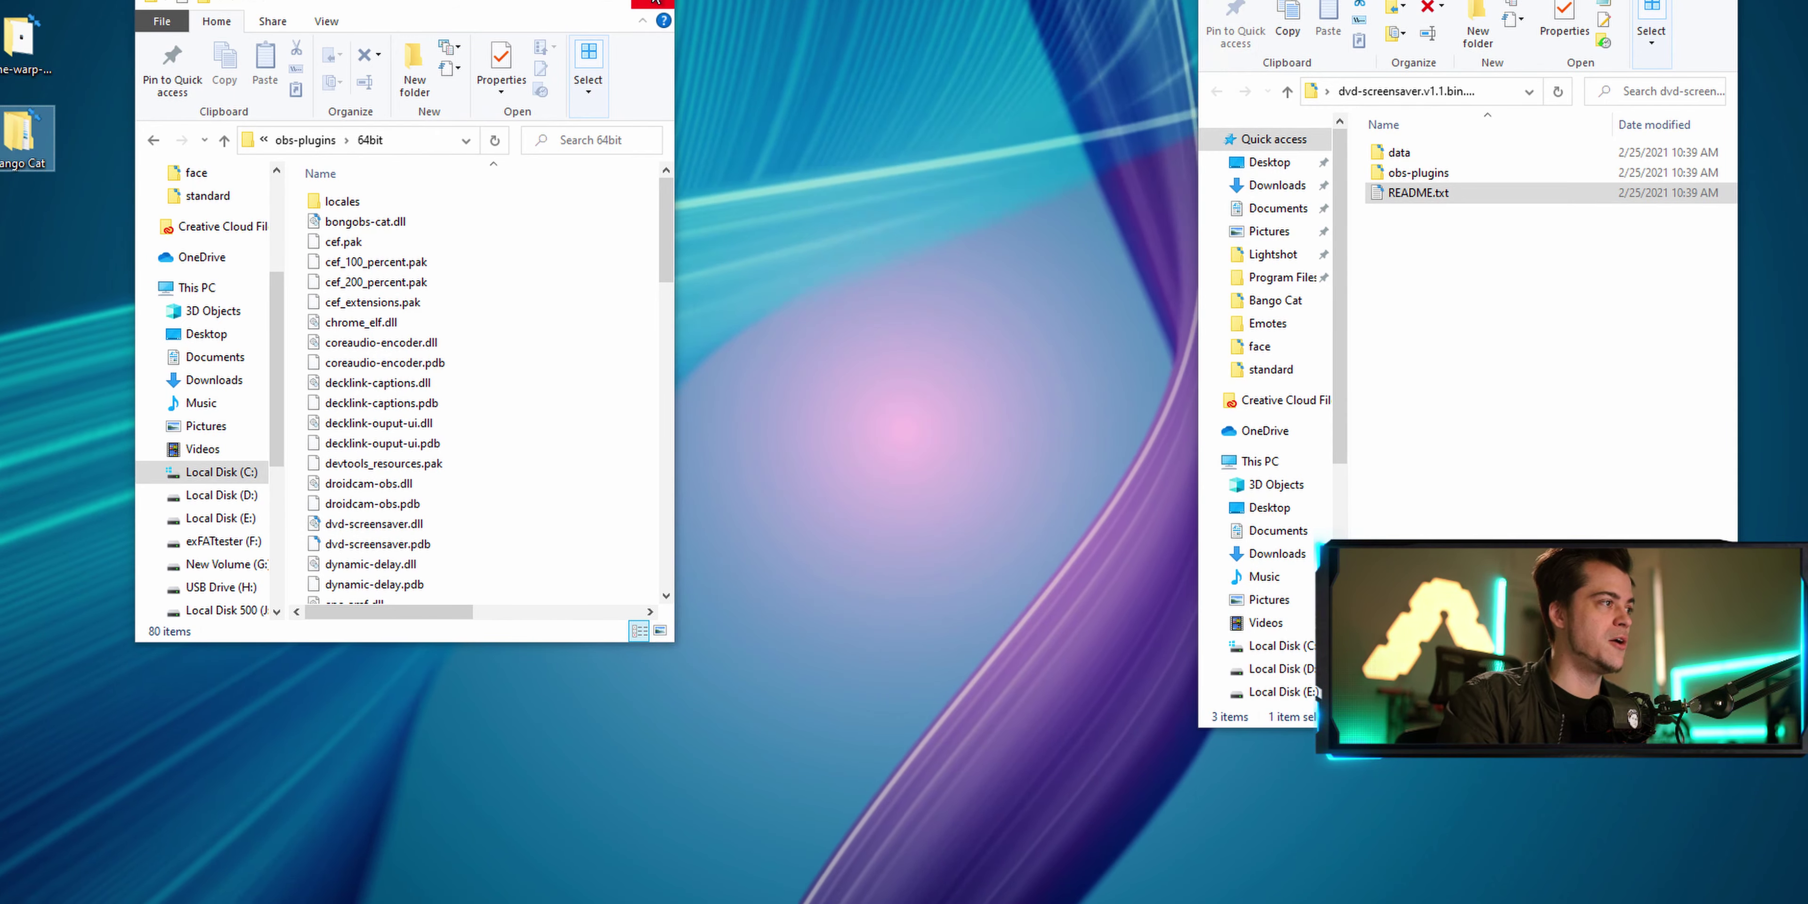
{"action": "key", "text": "super+d"}
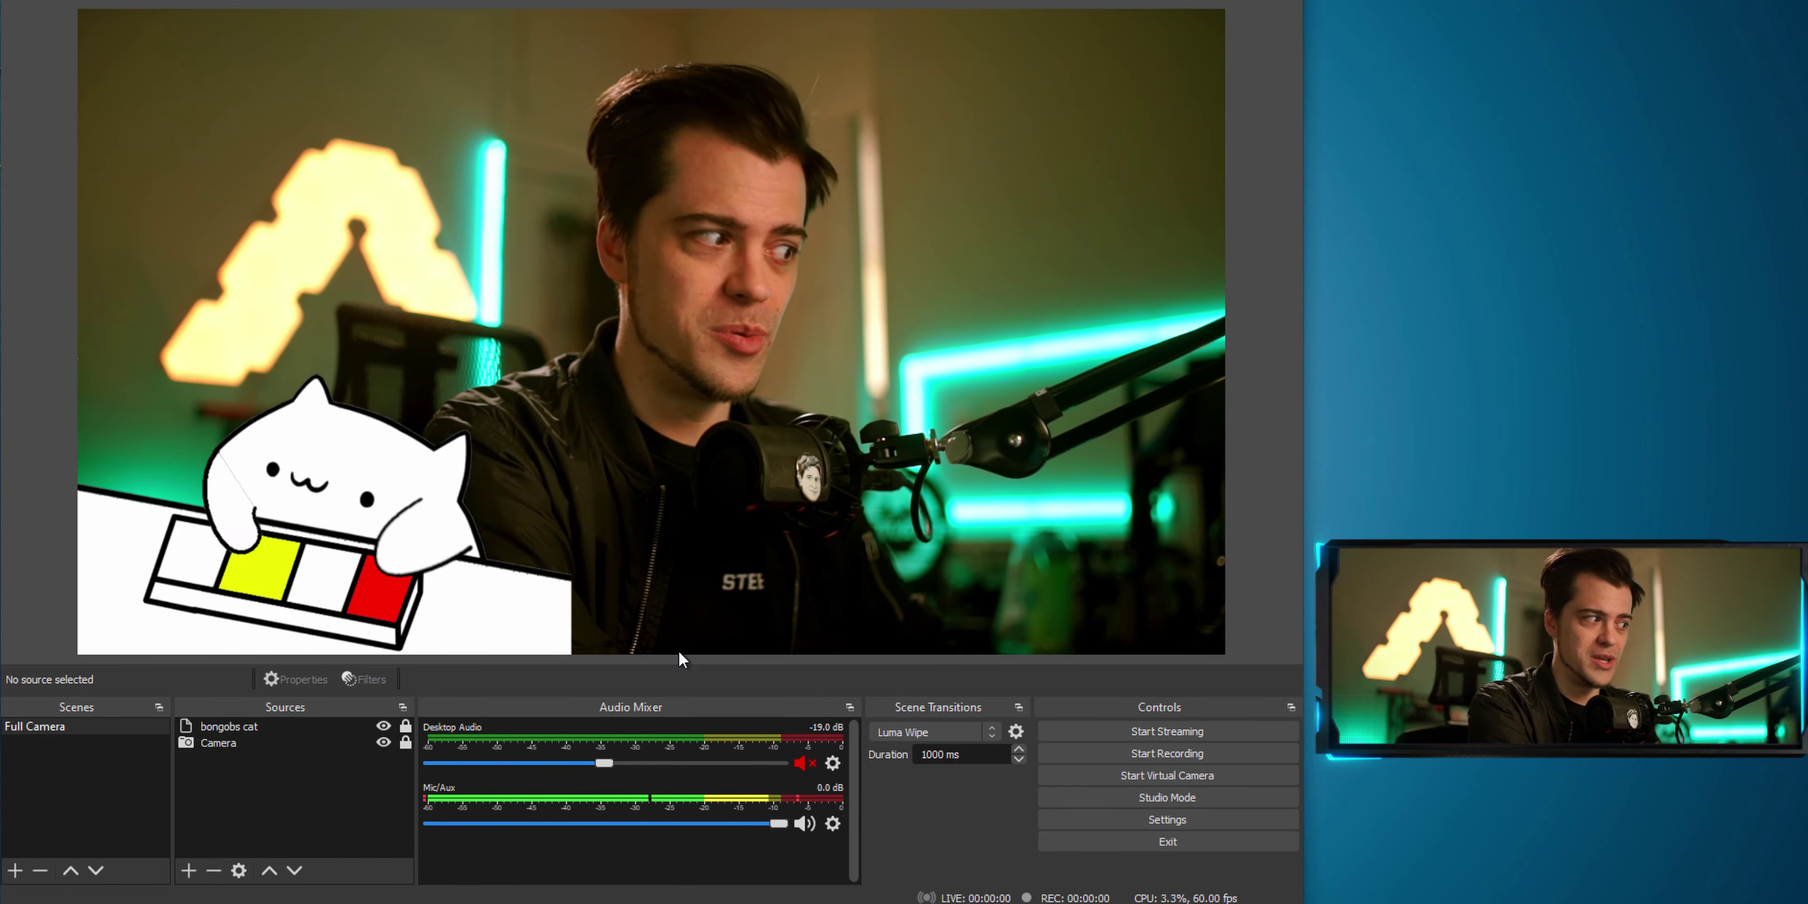
Step: In OBS, add a new bongobs cat source named "asdcfasdf" to the Full Camera scene, accepting its properties with the standard mode
{"action": "right_click", "coordinate": [263, 820]}
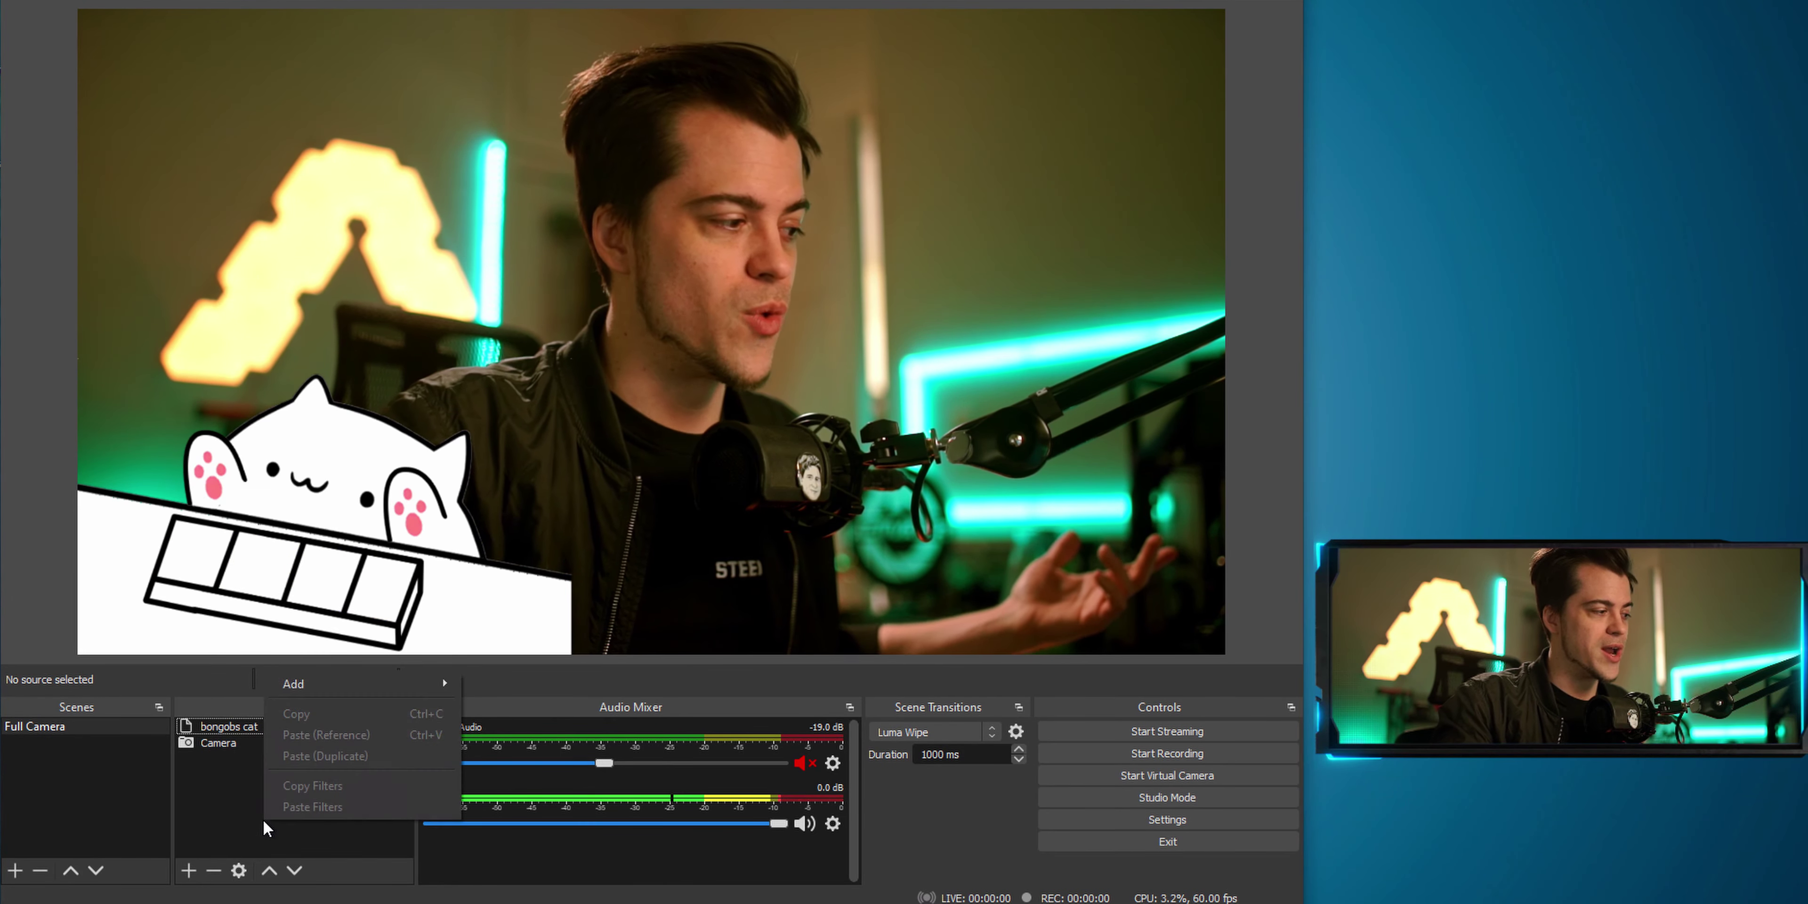
{"action": "mouse_move", "coordinate": [368, 677]}
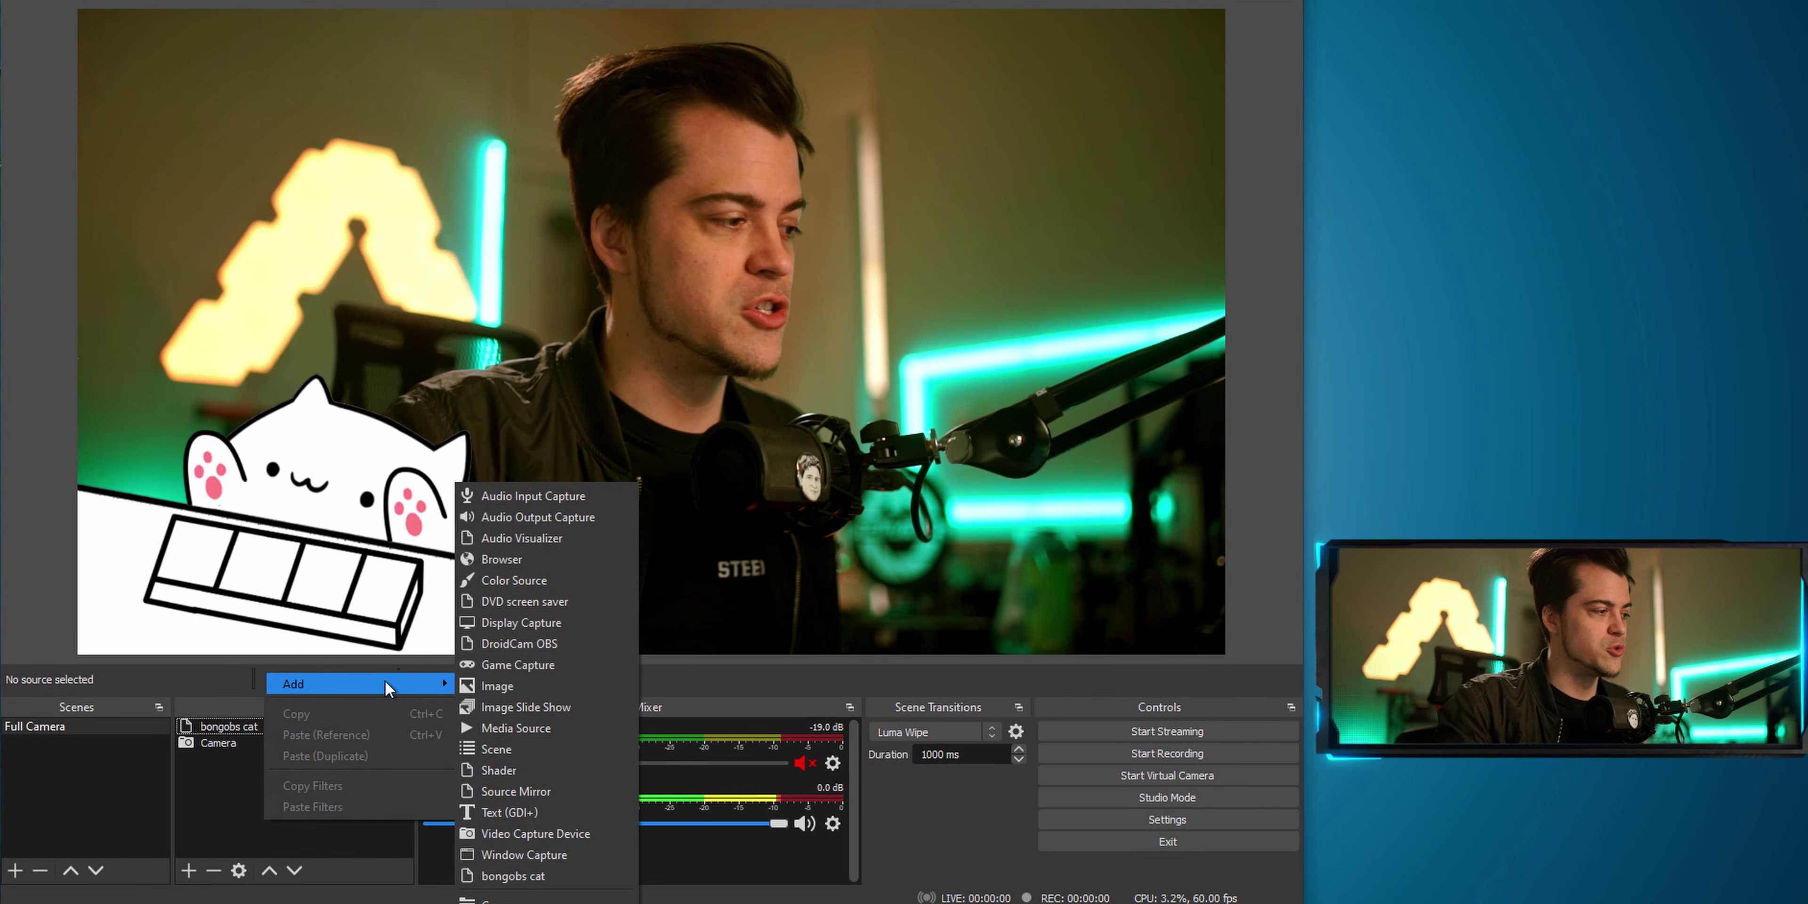
{"action": "left_click", "coordinate": [558, 877]}
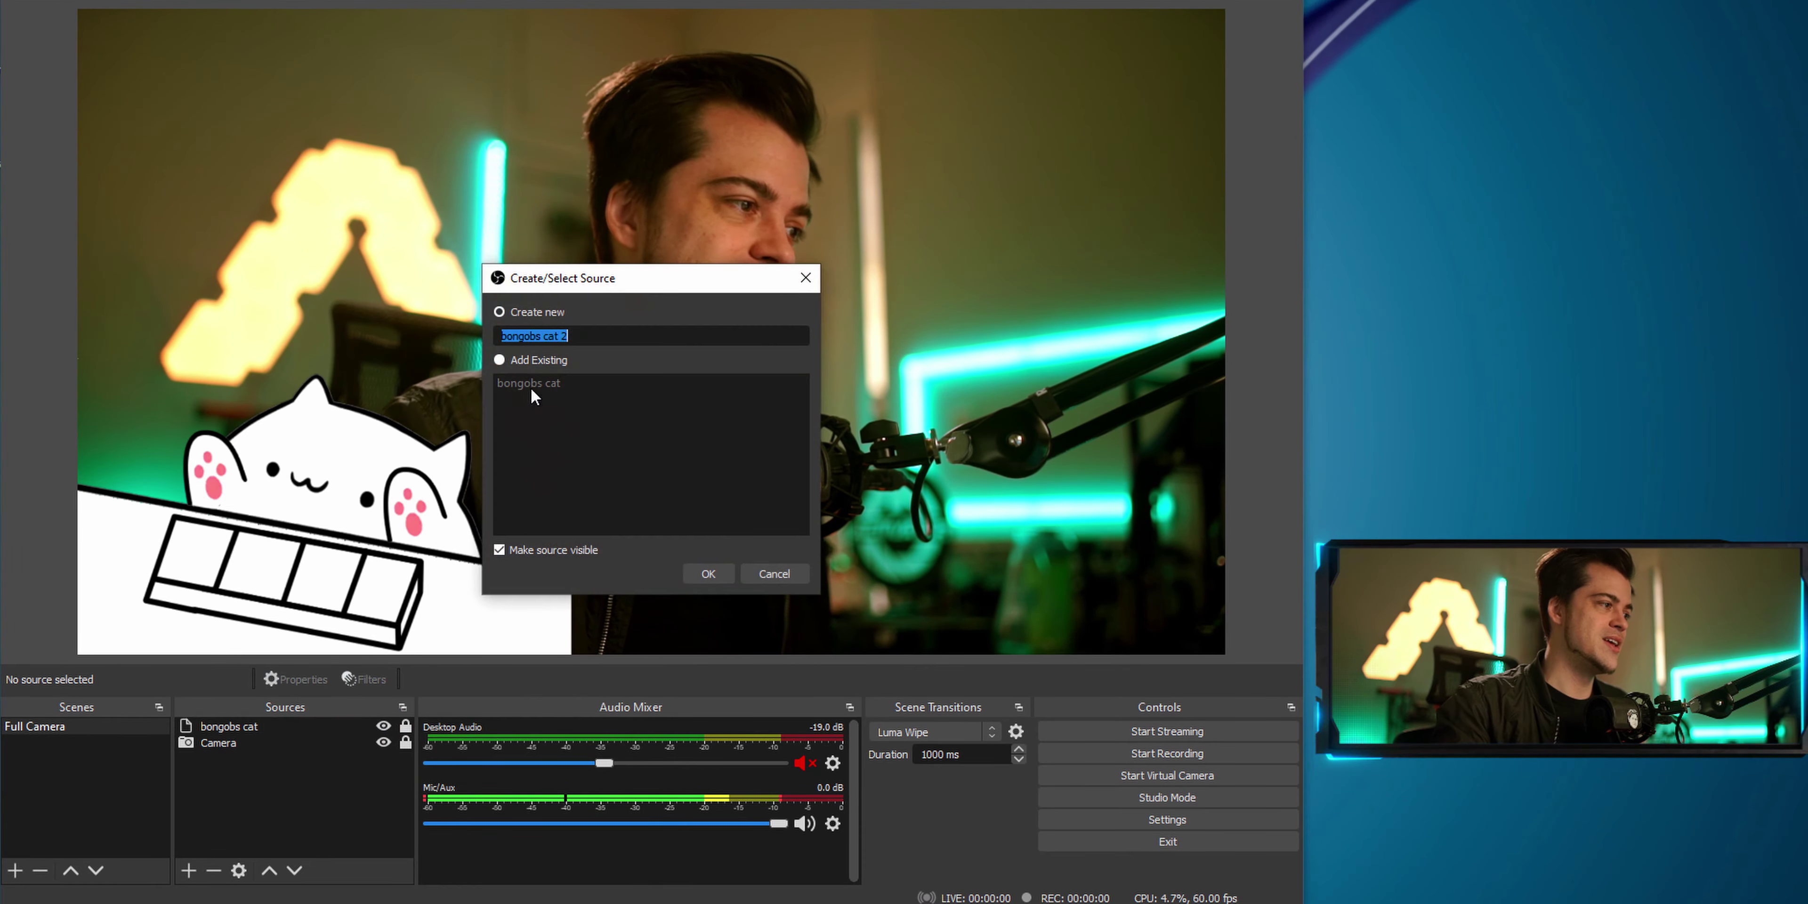
{"action": "left_click", "coordinate": [708, 574]}
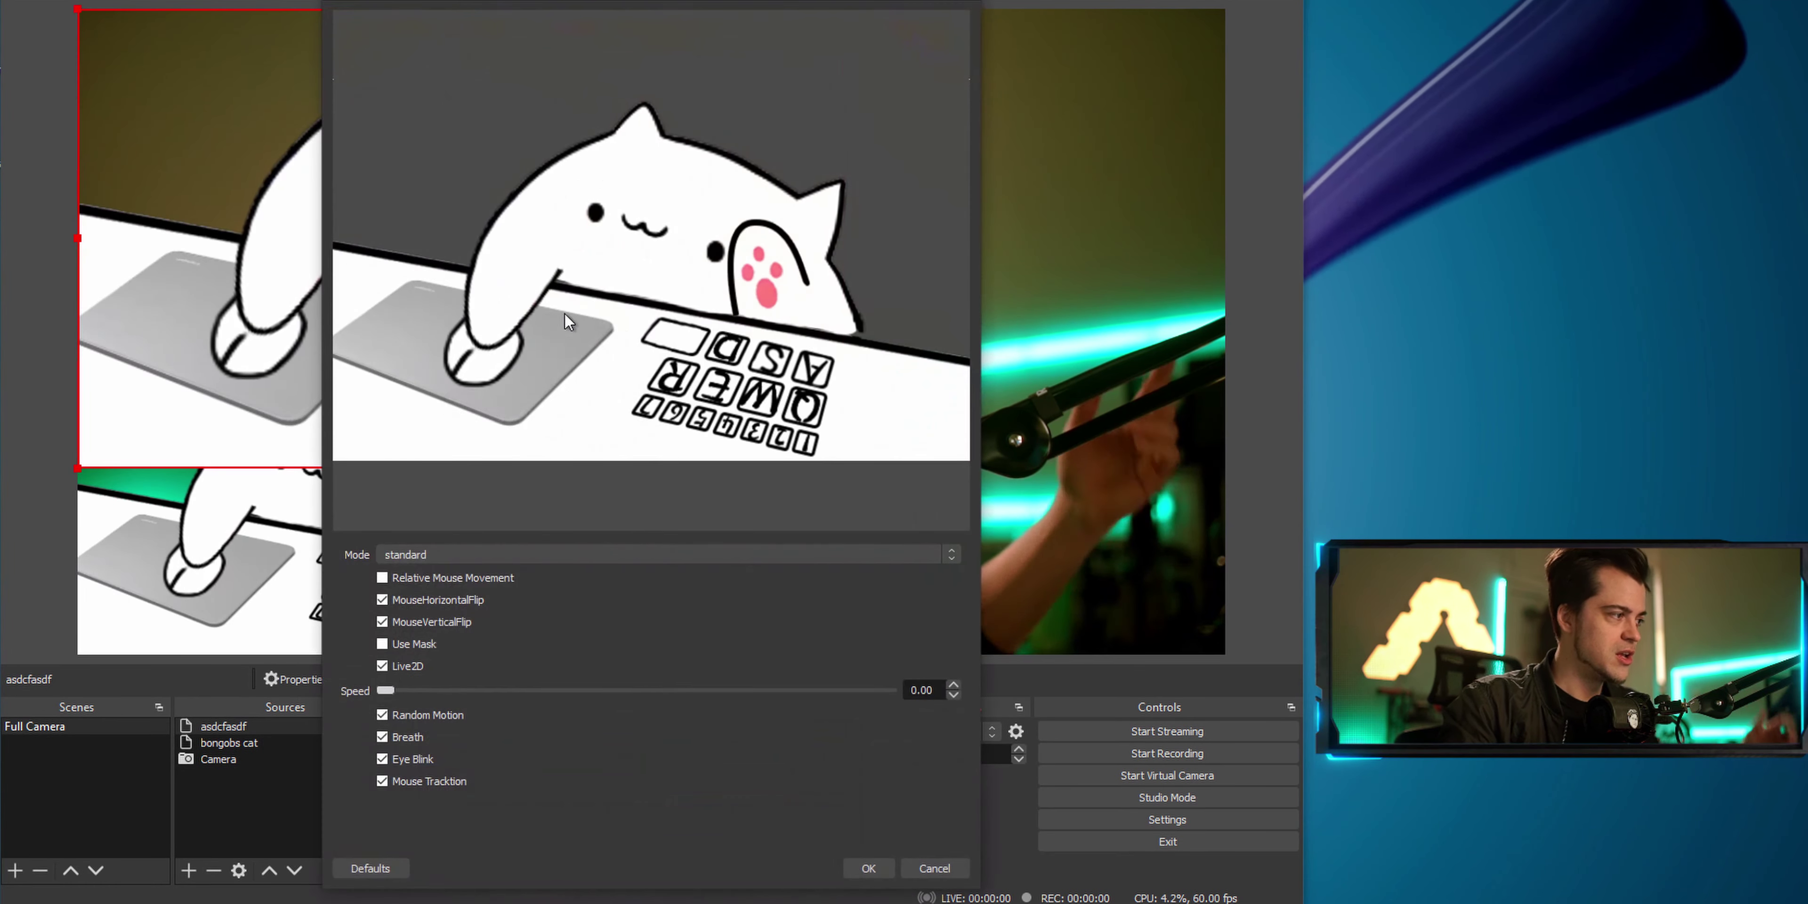
{"action": "left_click", "coordinate": [863, 858]}
Step: Shrink the new asdcfasdf cat source and place it in the upper-left area of the canvas, above the existing cat
{"action": "left_click_drag", "start_coordinate": [707, 354], "coordinate": [930, 377]}
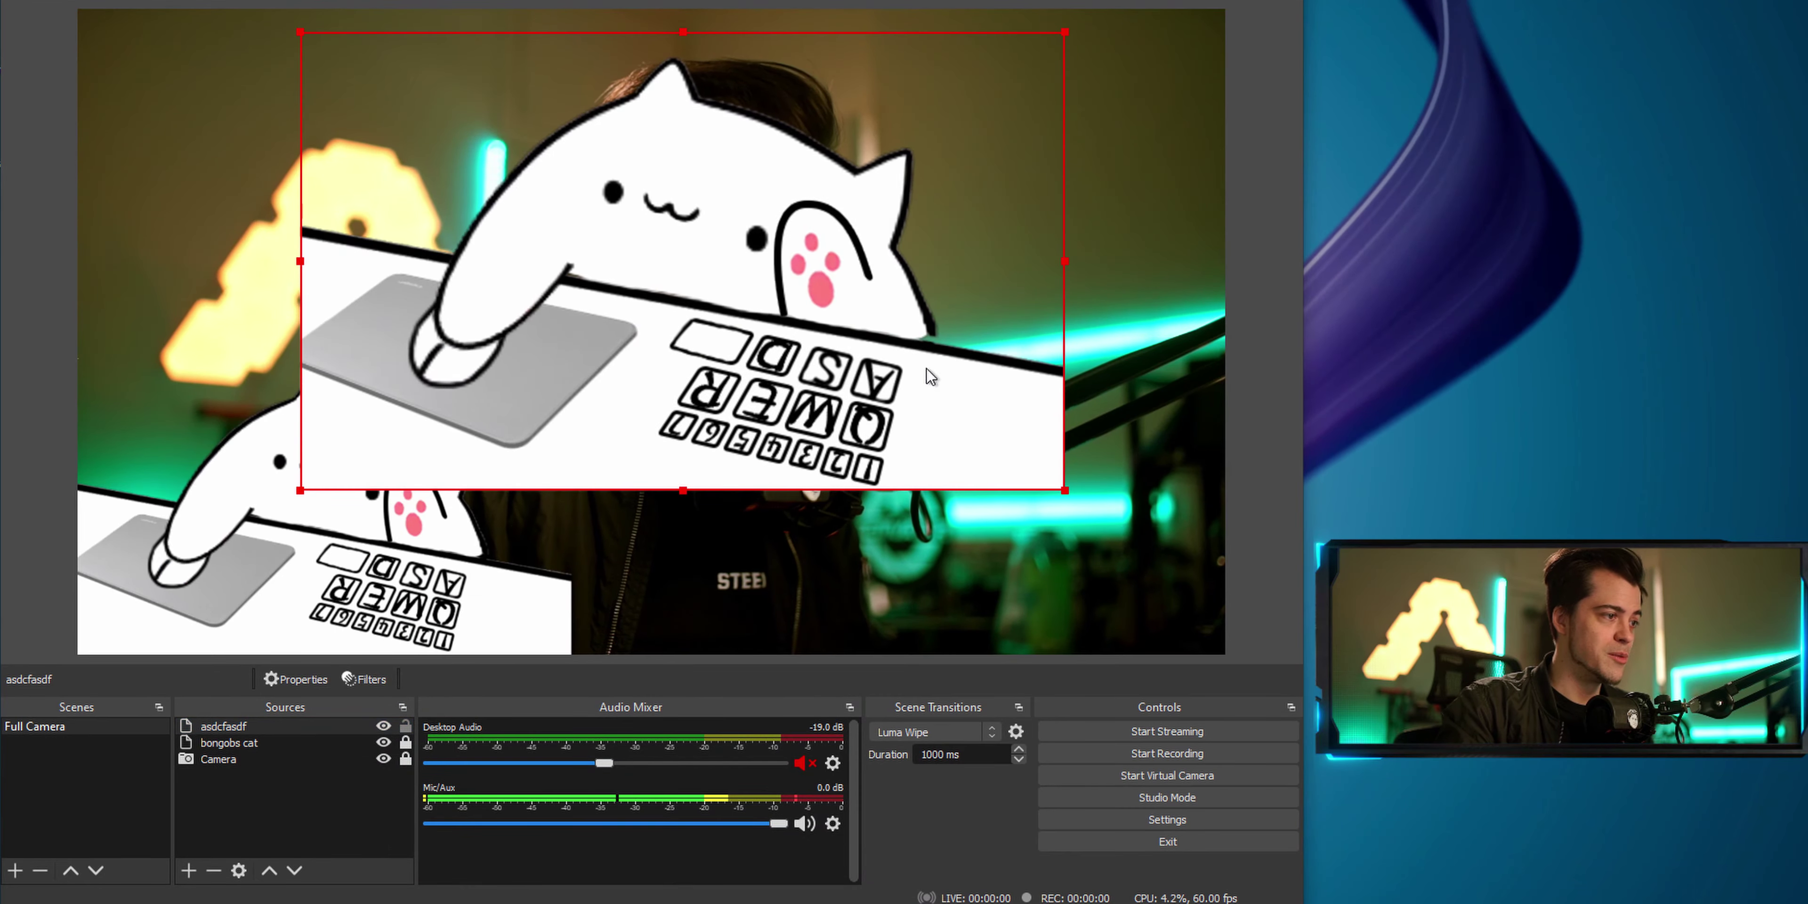
{"action": "left_click_drag", "start_coordinate": [1058, 263], "coordinate": [887, 214]}
{"action": "left_click_drag", "start_coordinate": [595, 214], "coordinate": [316, 143]}
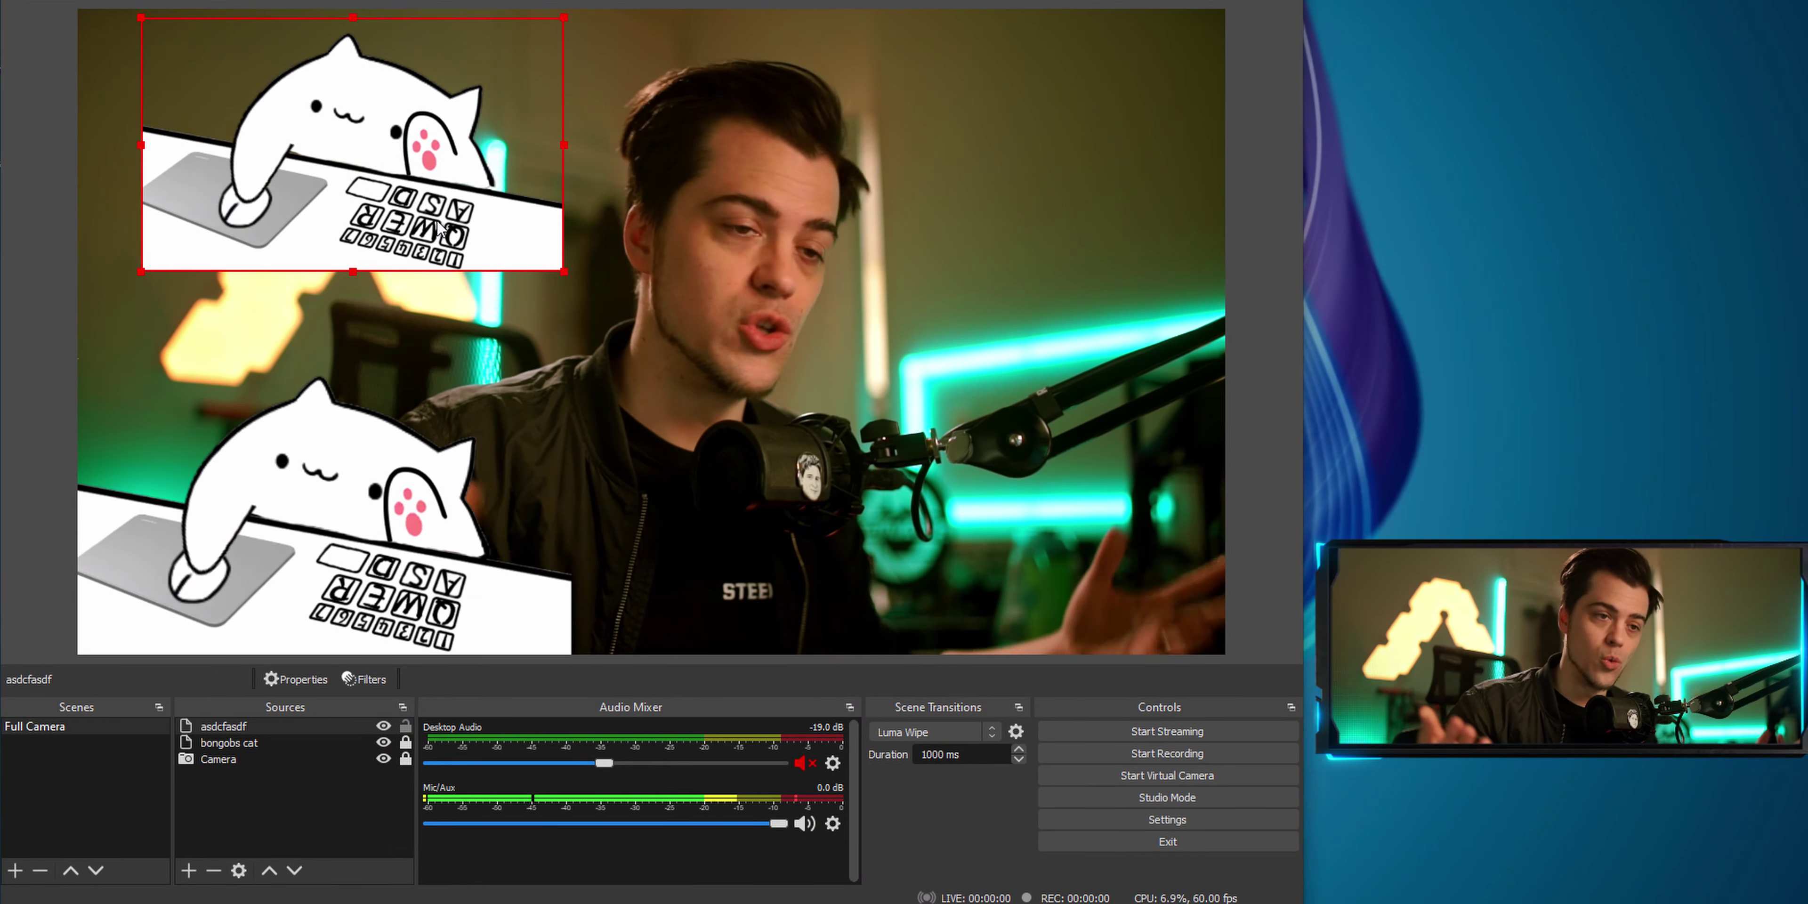